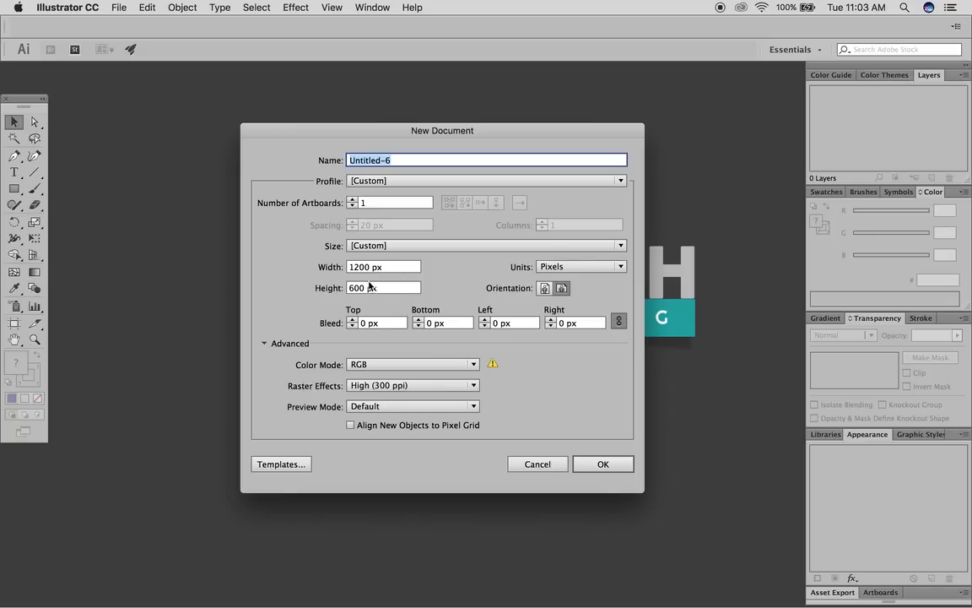
- Create a new Letter document in inches, 8.5 in wide by 11 in tall
click(574, 266)
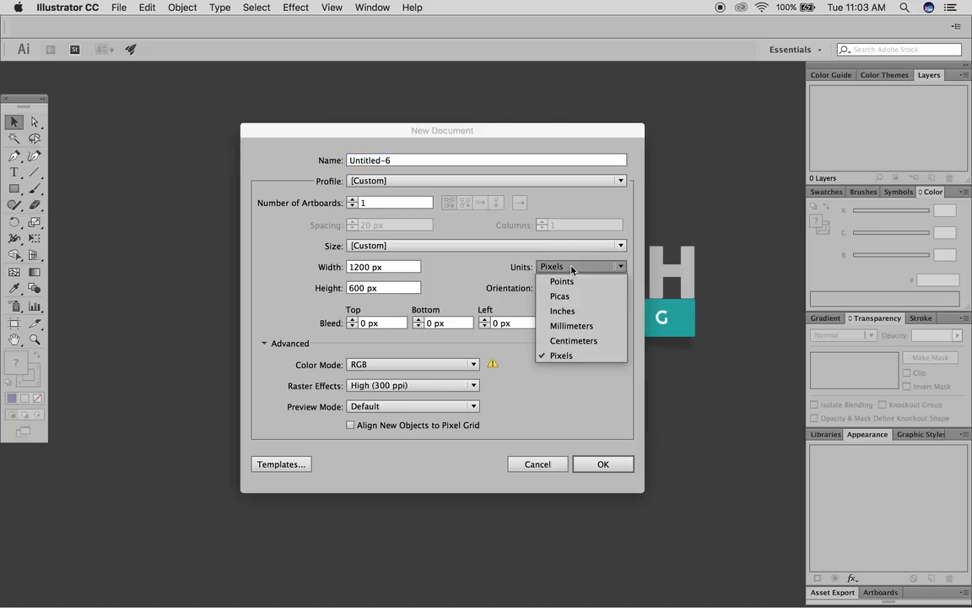
click(568, 311)
triple_click(374, 269)
text(8.5)
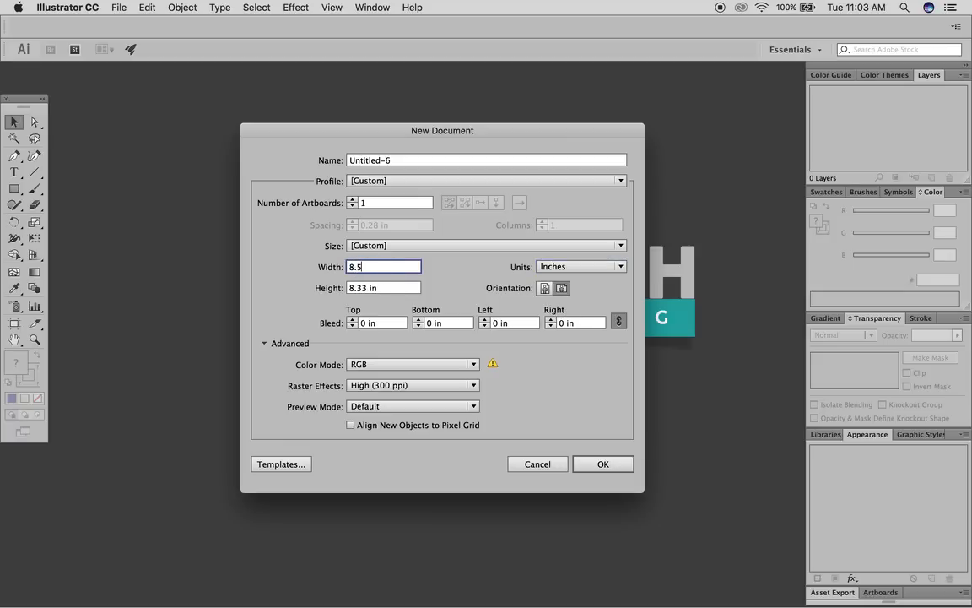
triple_click(393, 289)
text(11)
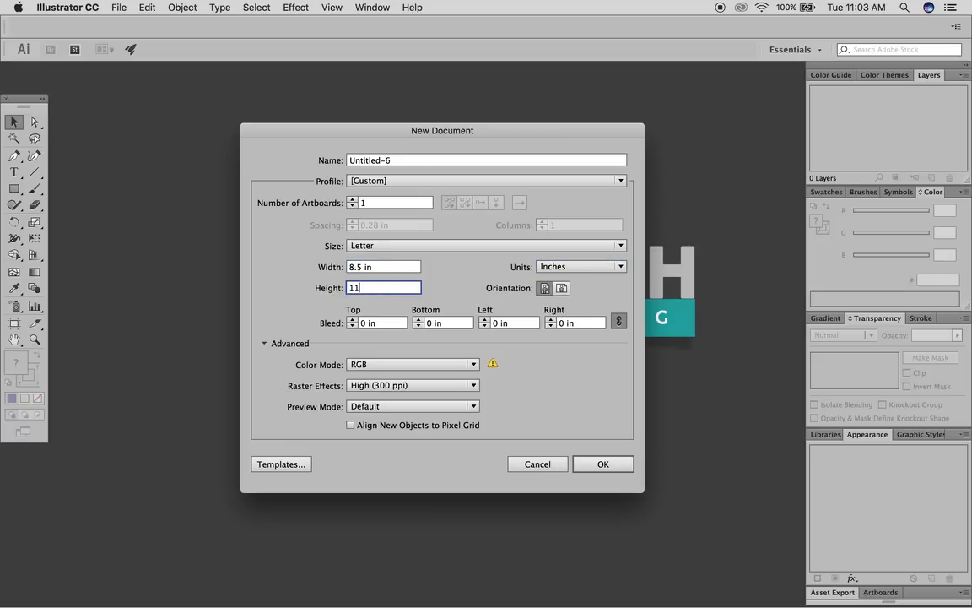
click(603, 462)
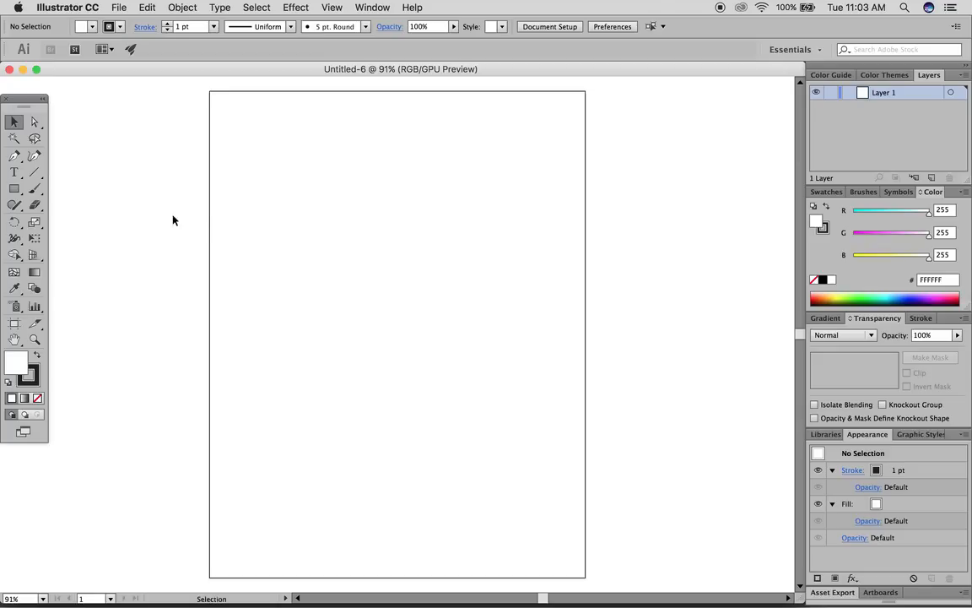
- With the Pen Tool, draw a straight diagonal line from the upper left down to the right
click(16, 160)
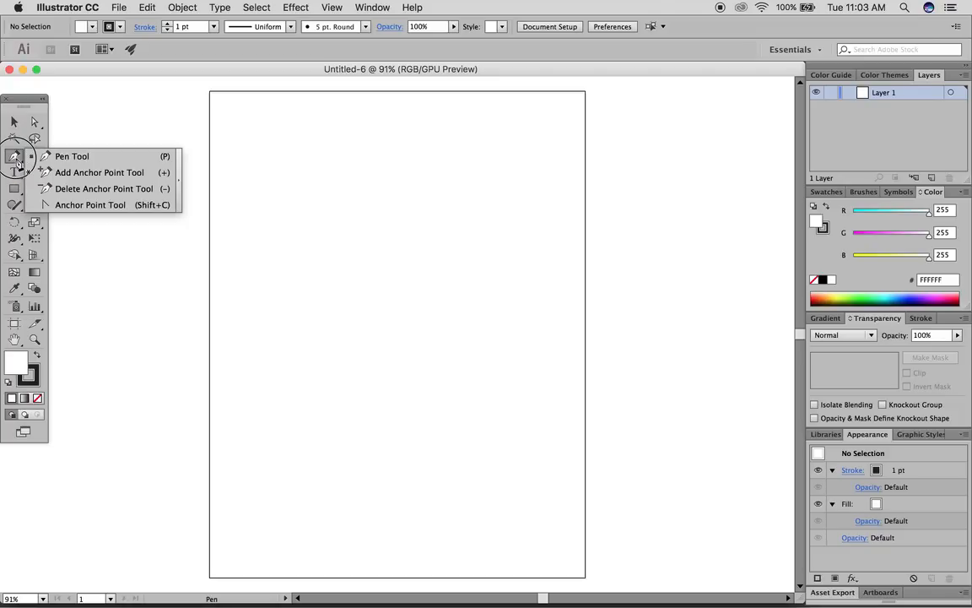
drag(16, 160, 69, 160)
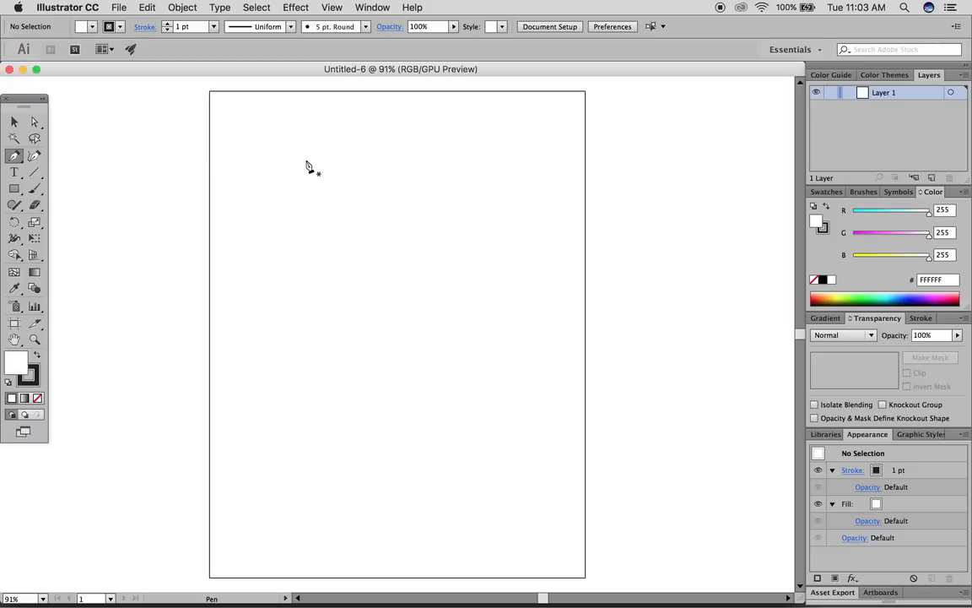
click(287, 149)
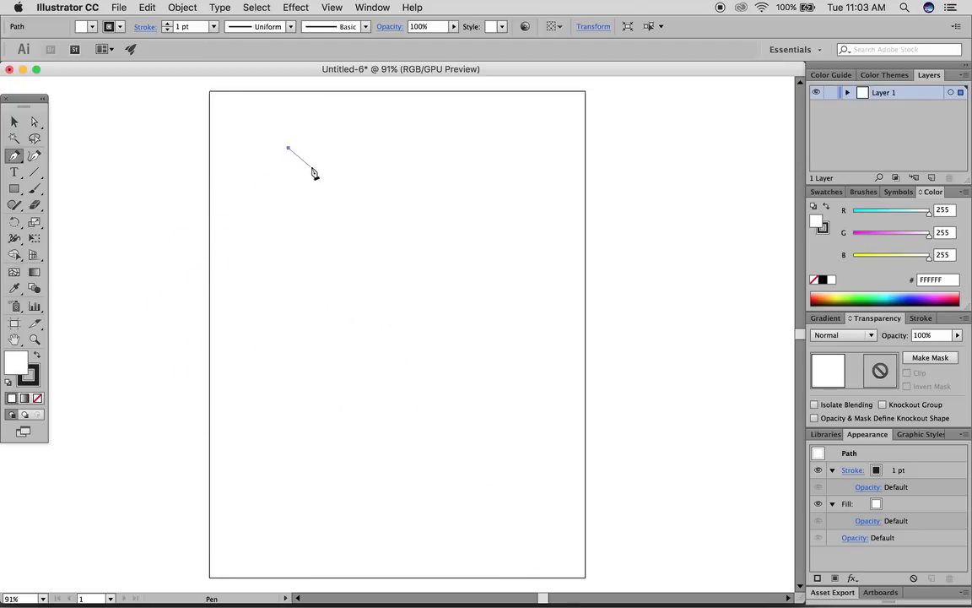
click(483, 384)
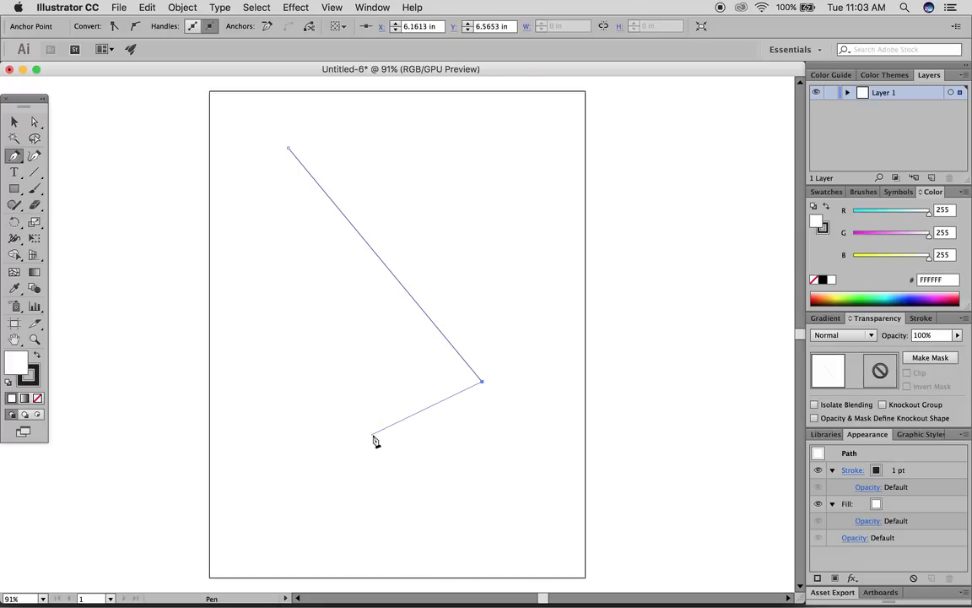
click(404, 436)
key(Escape)
- Move the diagonal line slightly up and to the left
click(15, 123)
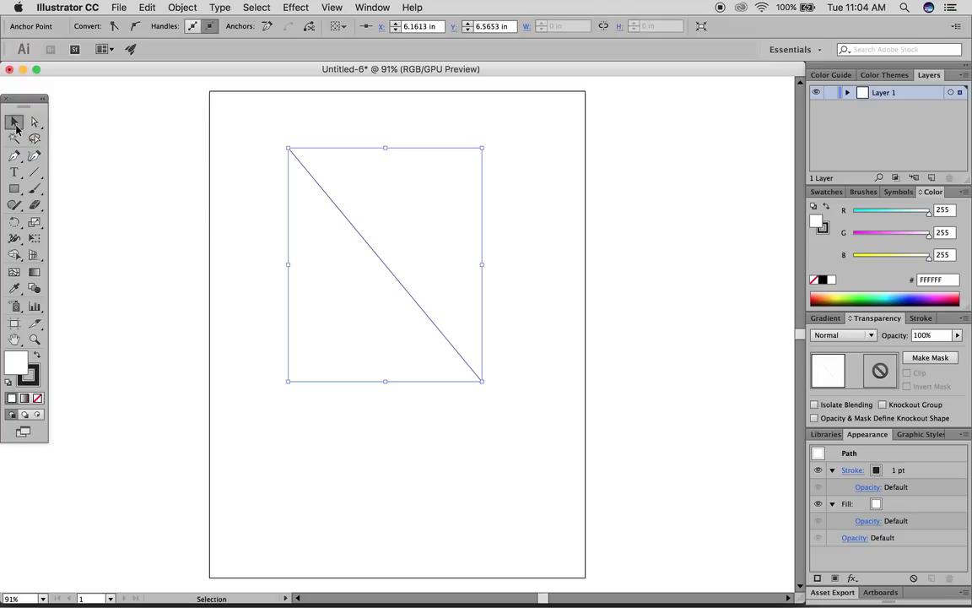
click(234, 195)
drag(303, 167, 354, 173)
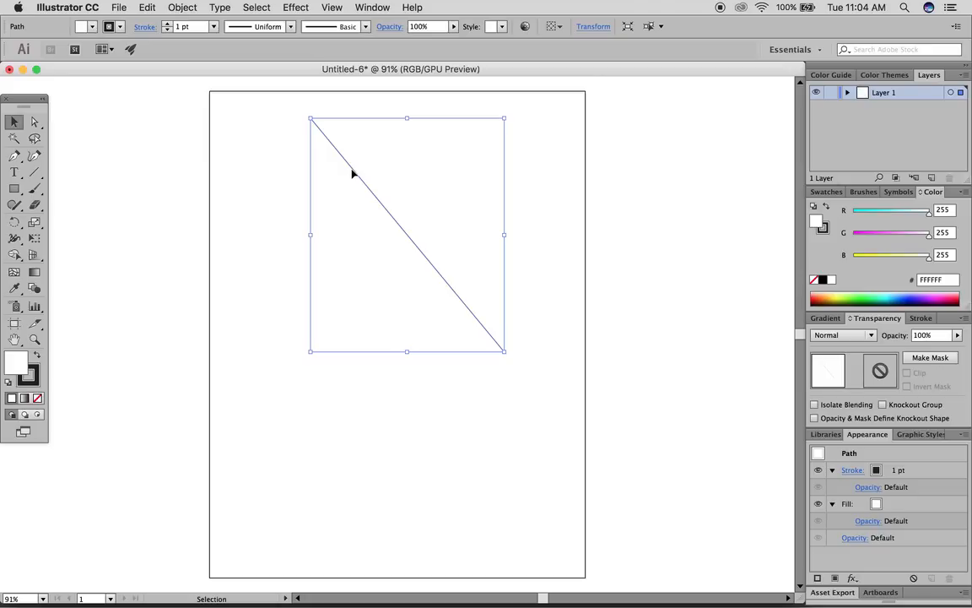
- Draw a second straight line from the upper left that crosses the first line
click(126, 174)
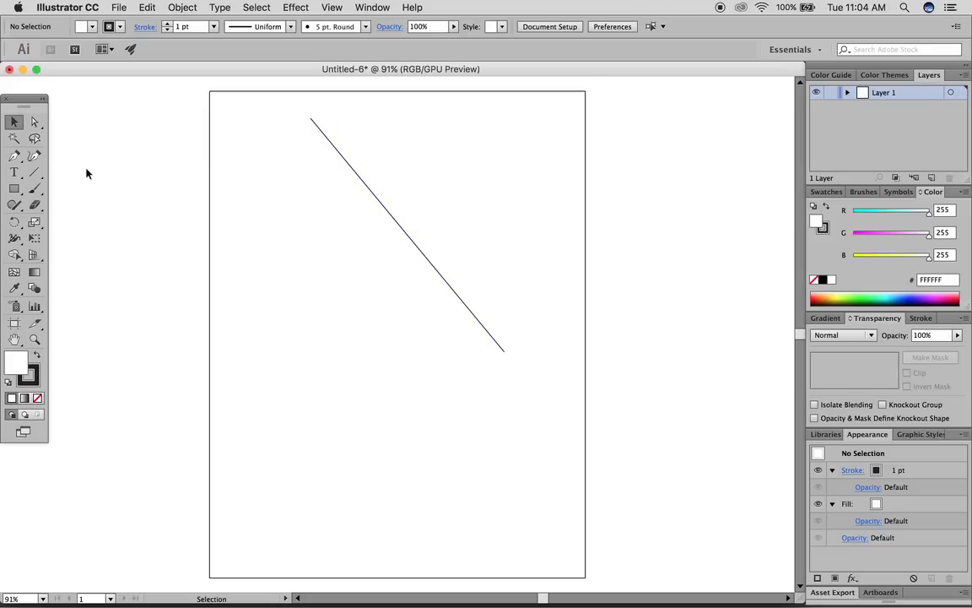
click(15, 155)
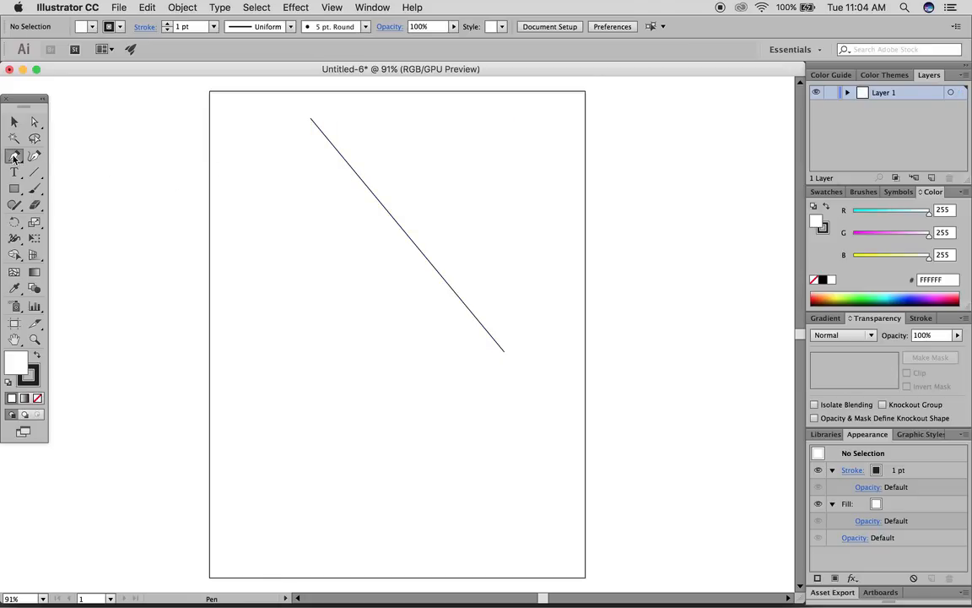
click(272, 159)
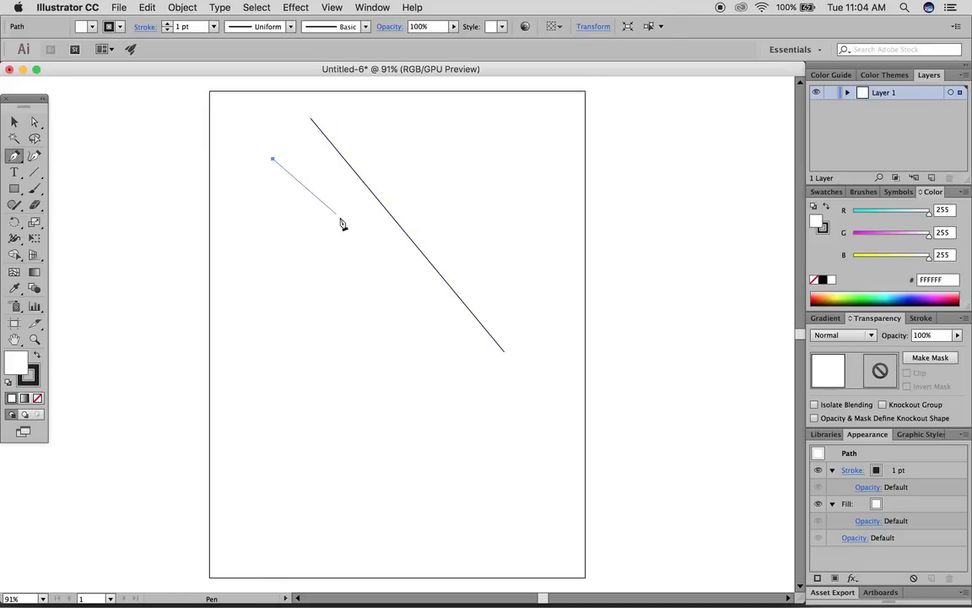
click(549, 238)
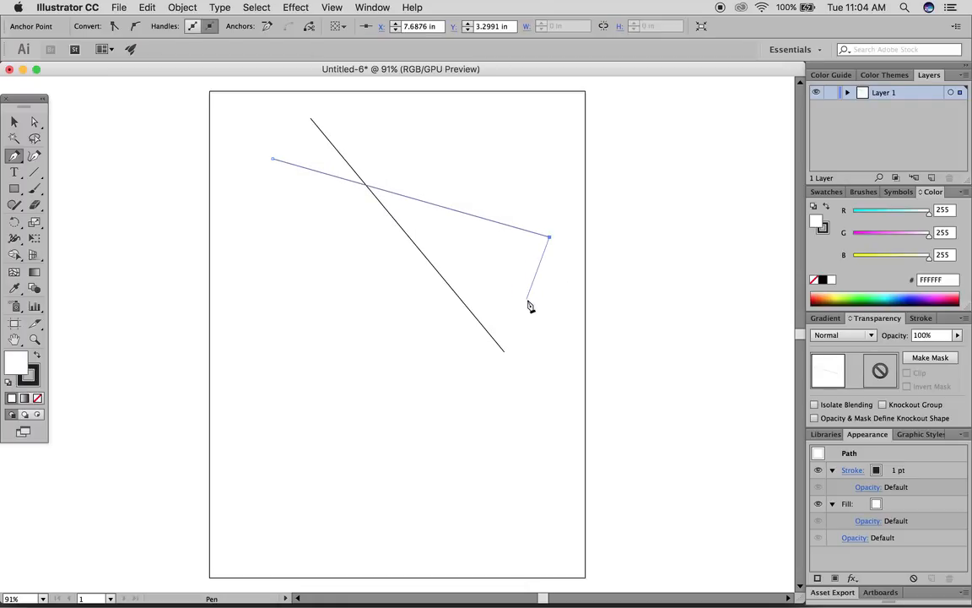
key(Escape)
- Select both lines together and delete them
click(15, 122)
click(81, 128)
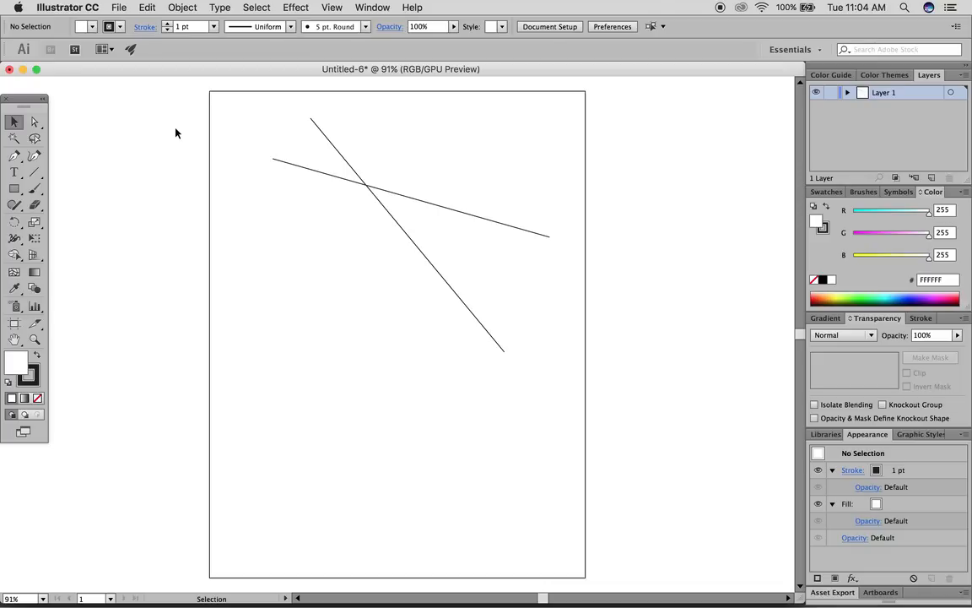
drag(241, 125, 435, 267)
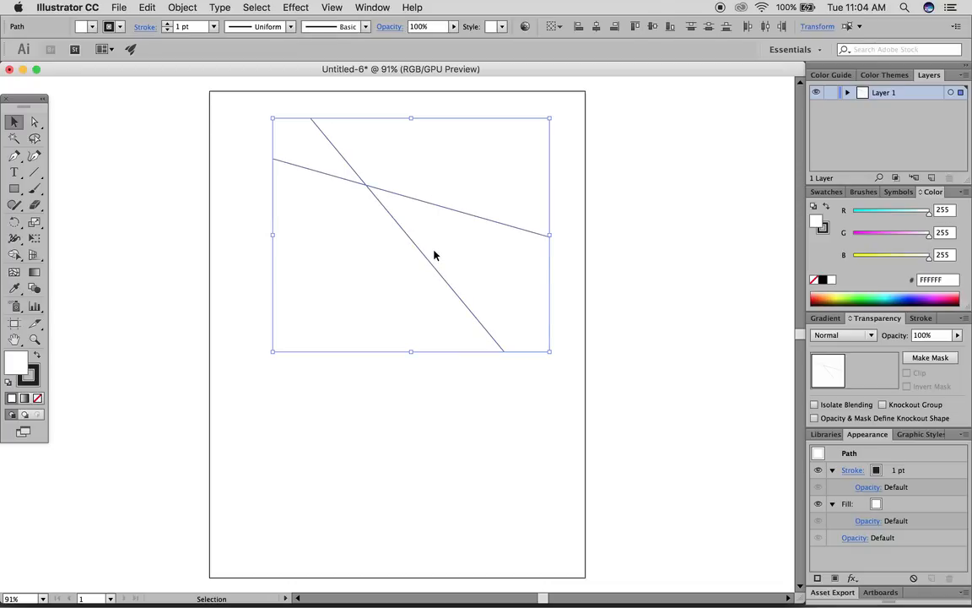
key(Delete)
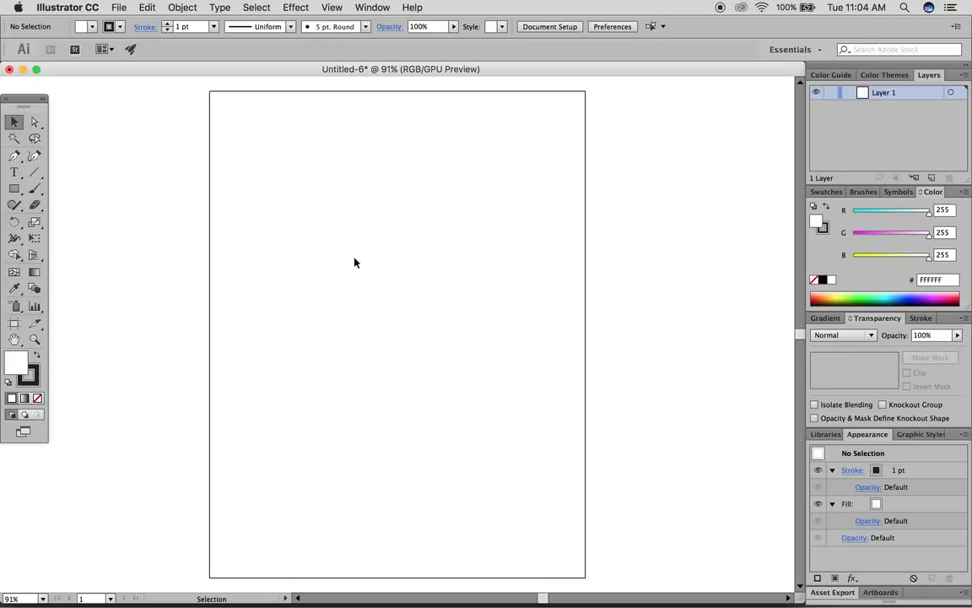
- Draw a closed four-cornered shape with the Pen Tool, closing it on its starting corner
click(14, 155)
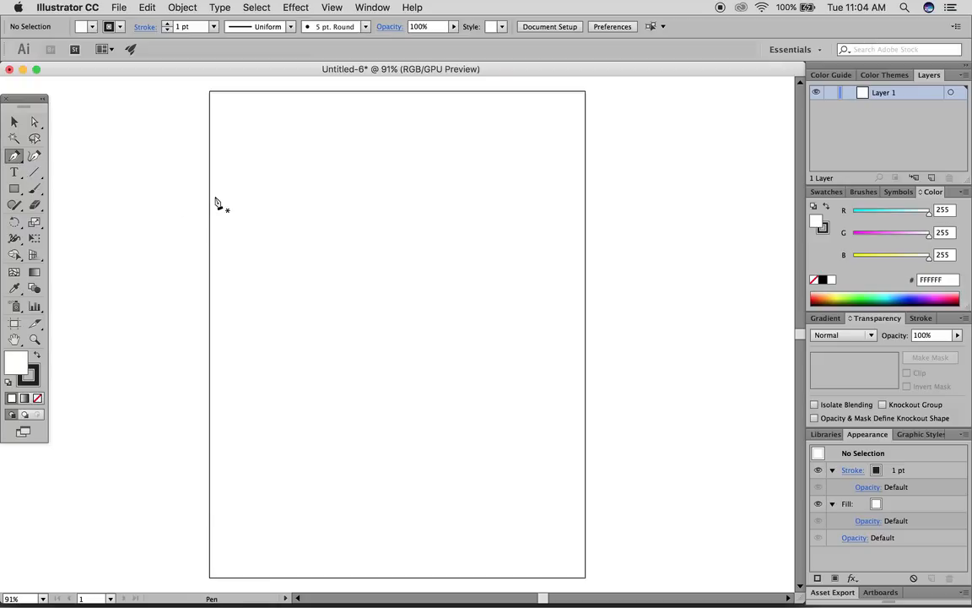
click(306, 153)
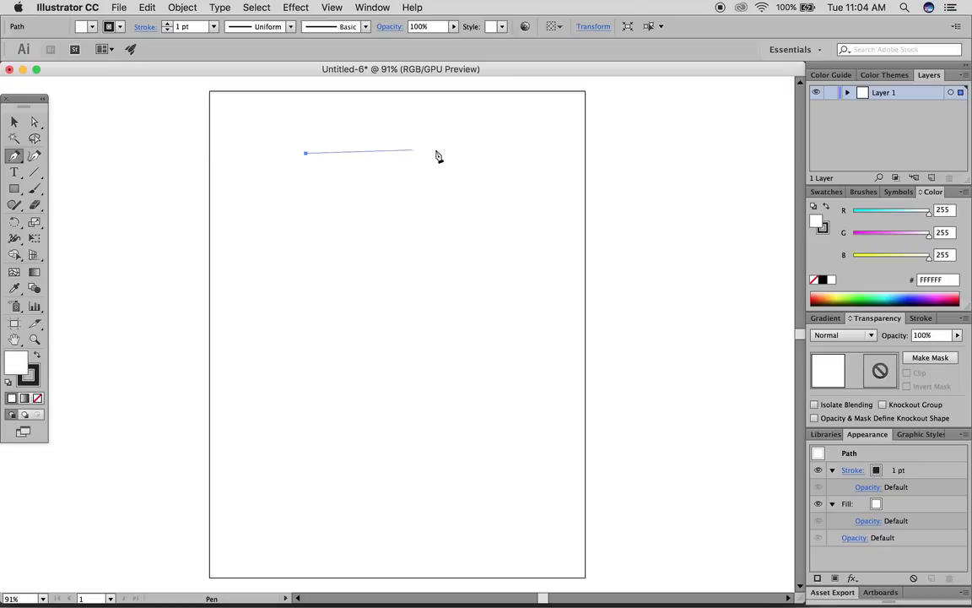
click(488, 153)
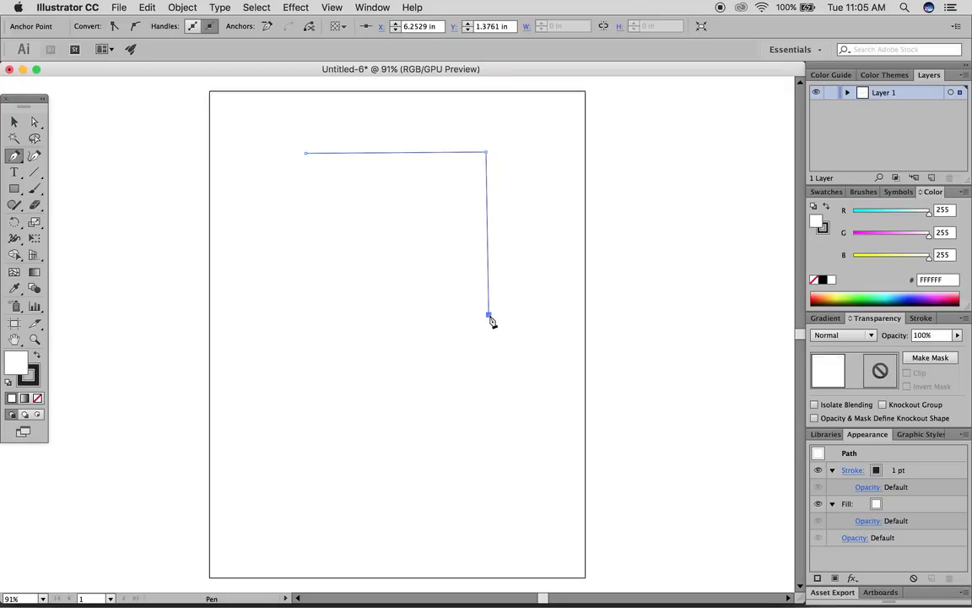
click(489, 314)
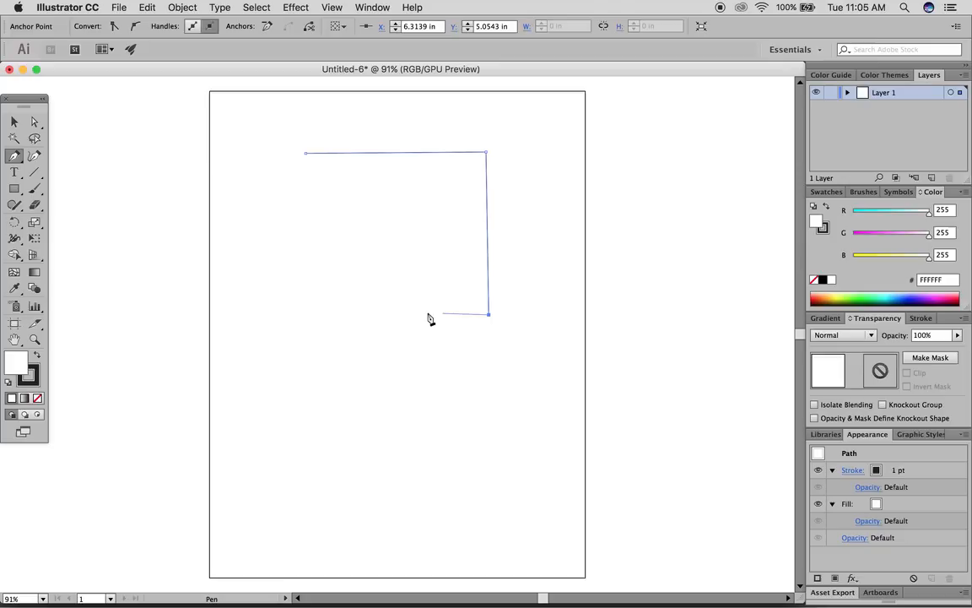
click(307, 312)
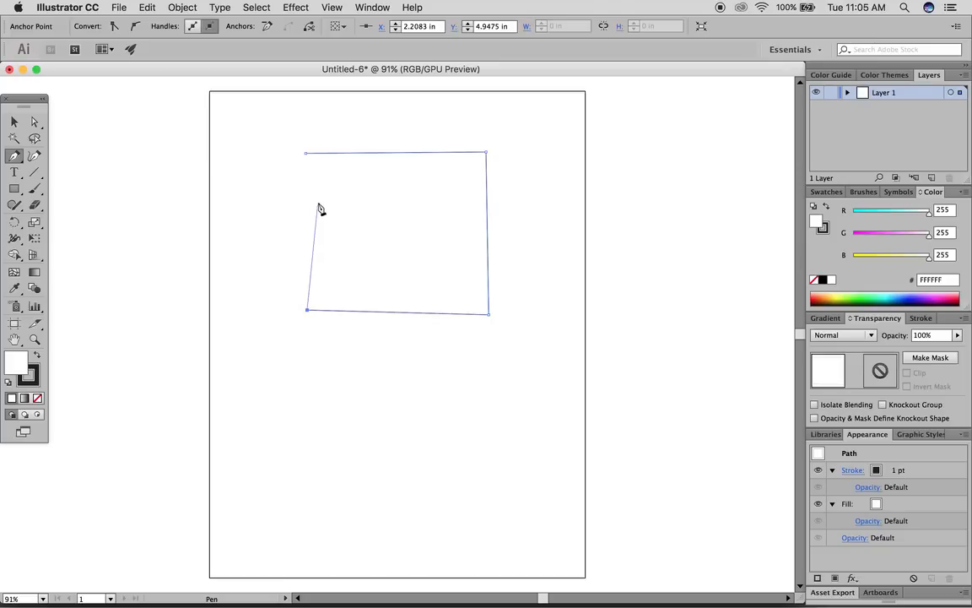
right_click(306, 156)
key(Escape)
scroll(306, 158, up, 5)
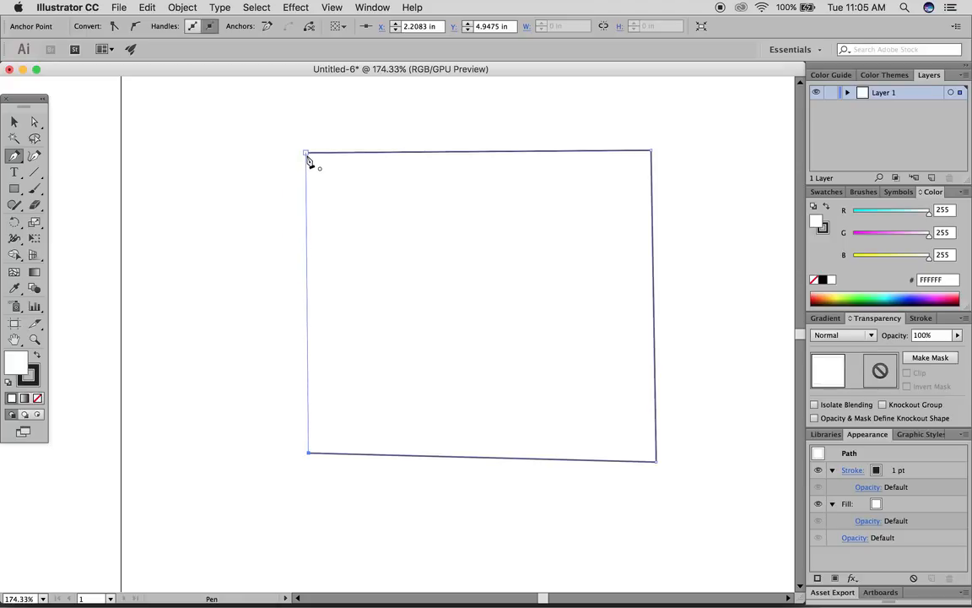
click(306, 155)
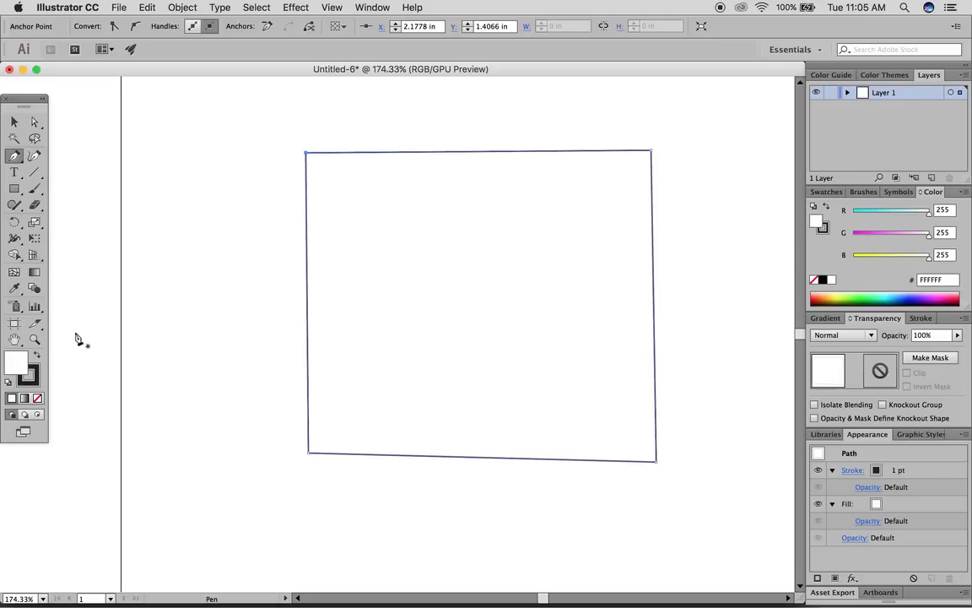
- Fill the shape dark gray with no stroke, then deselect it
click(38, 356)
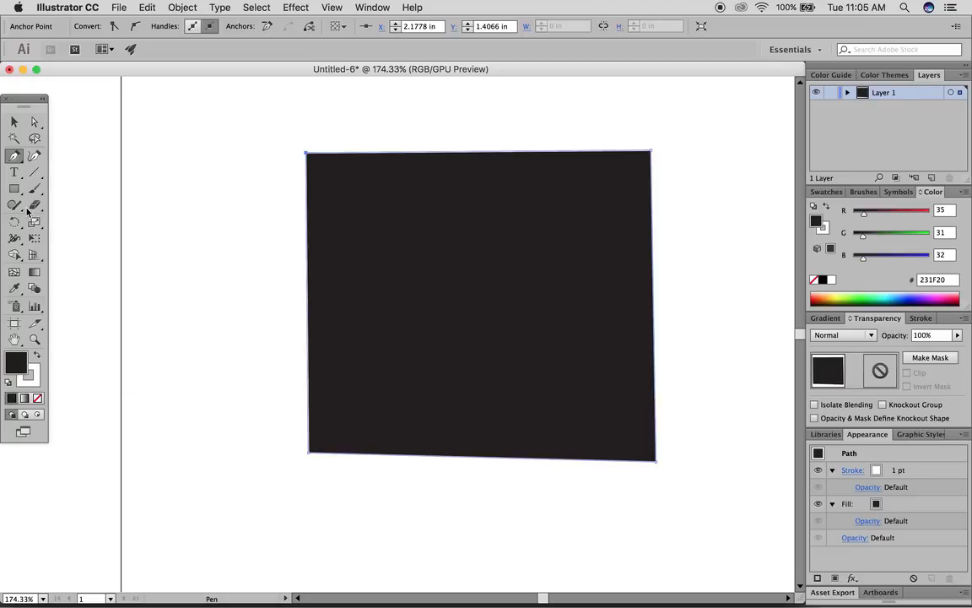
key(x)
key(slash)
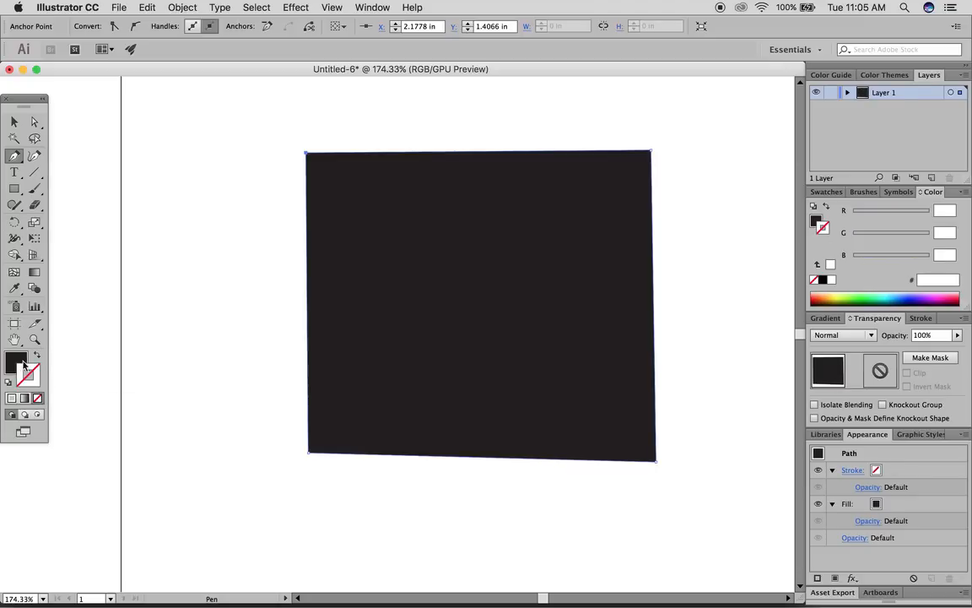
click(13, 121)
click(189, 163)
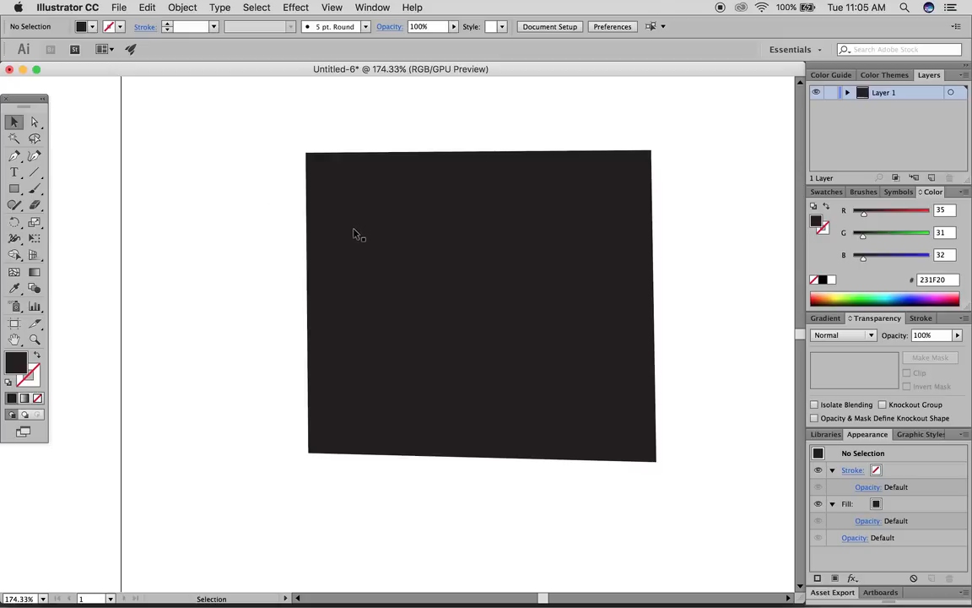
- Draw two small black rectangles left of the large shape
click(13, 190)
drag(149, 180, 250, 277)
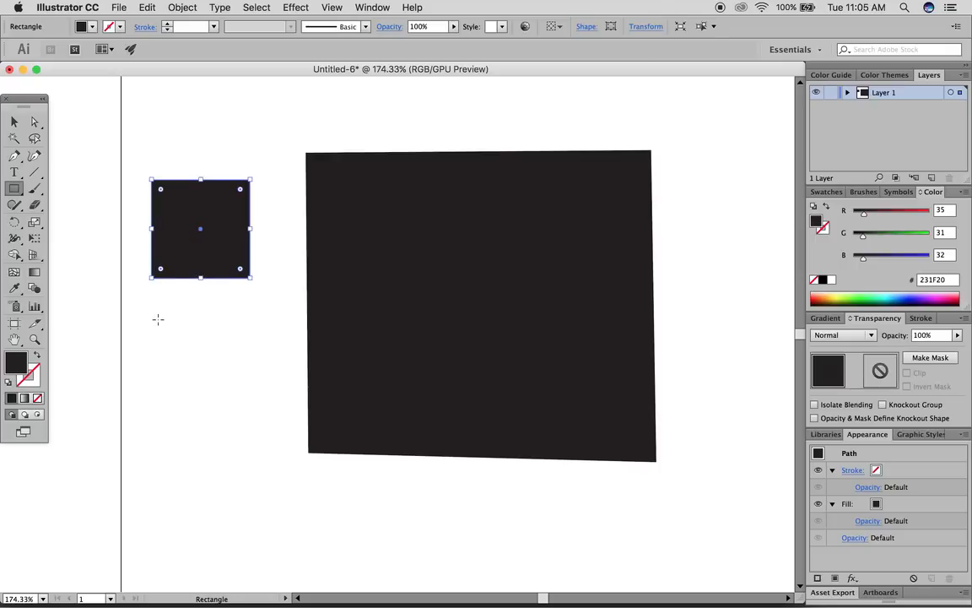
mouse_move(146, 300)
mouse_down()
mouse_move(187, 323)
mouse_move(255, 407)
mouse_up()
- Delete all three black rectangles and zoom back out
click(13, 122)
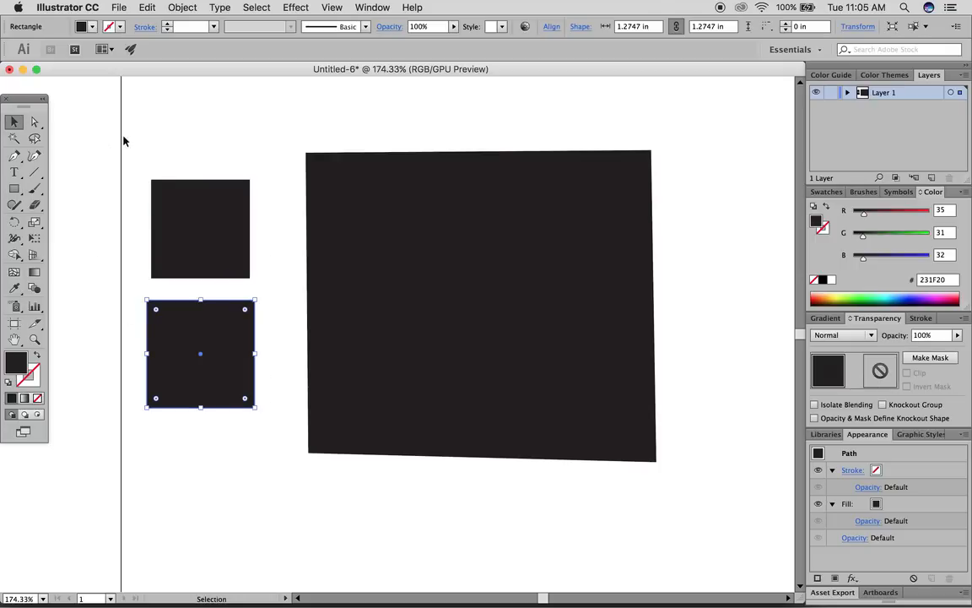
drag(113, 124, 436, 367)
key(Delete)
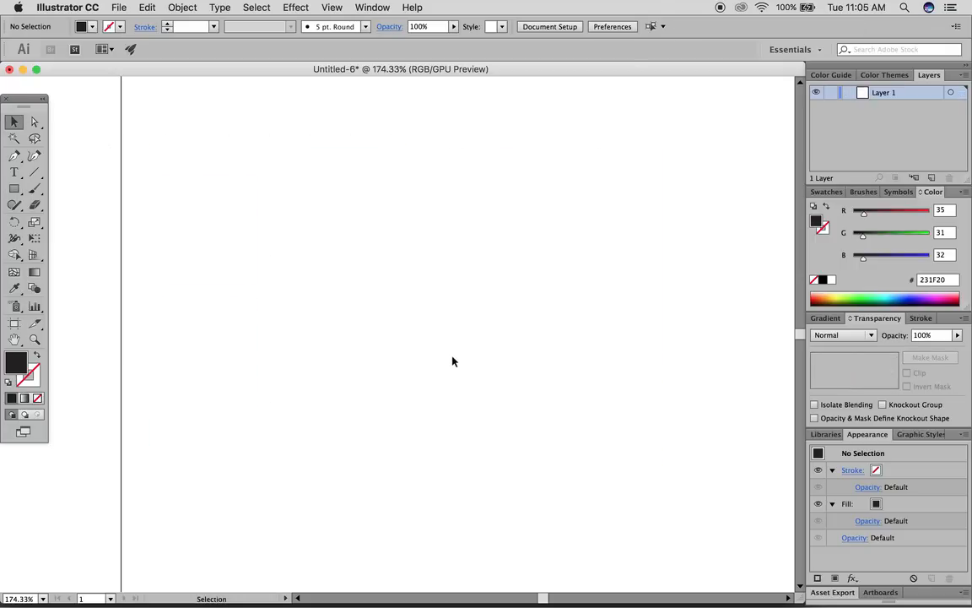
scroll(457, 318, down, 3)
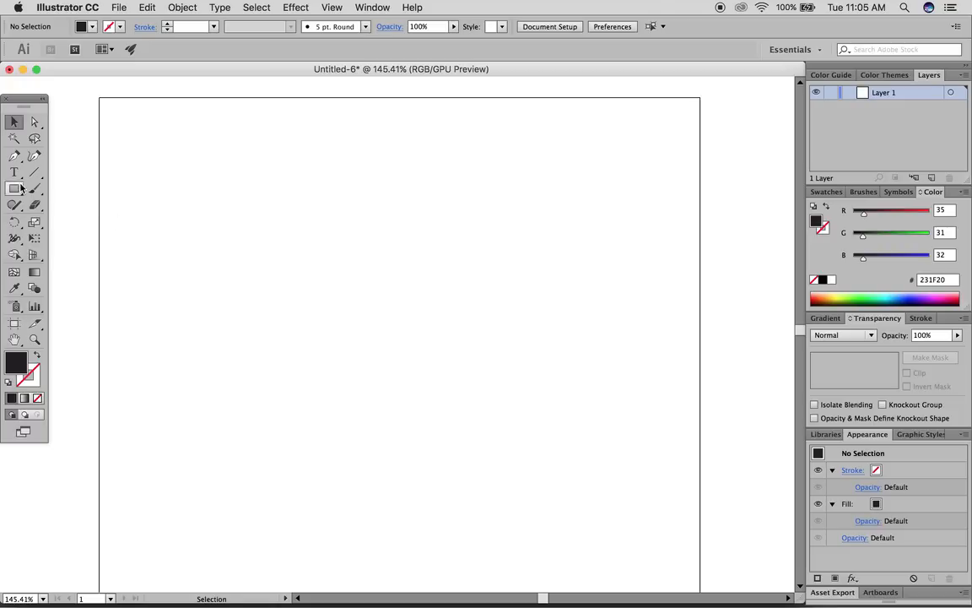
click(14, 155)
scroll(323, 309, down, 1)
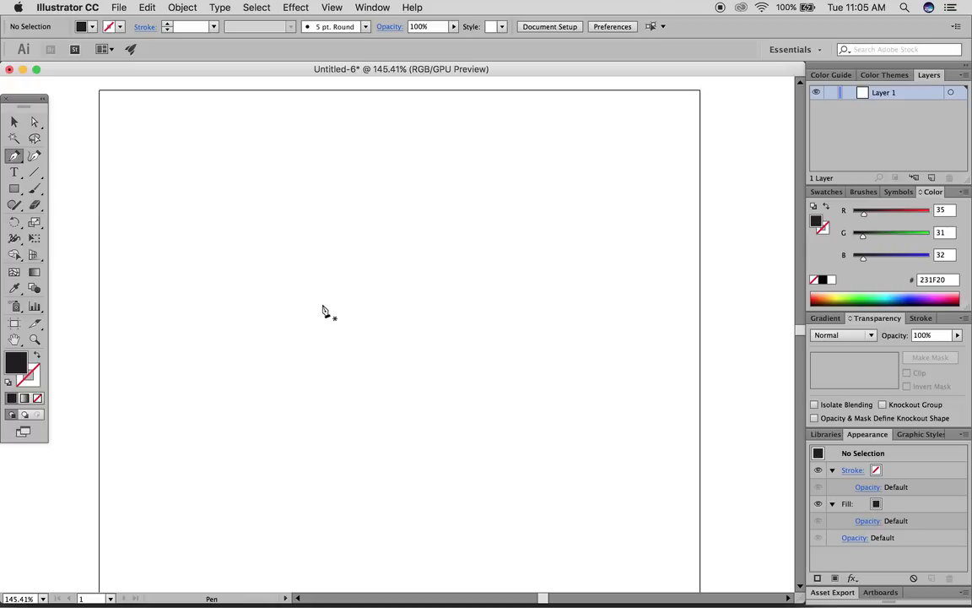
- Draw a closed seven-cornered practice polygon with the Pen Tool
scroll(266, 246, down, 1)
click(213, 191)
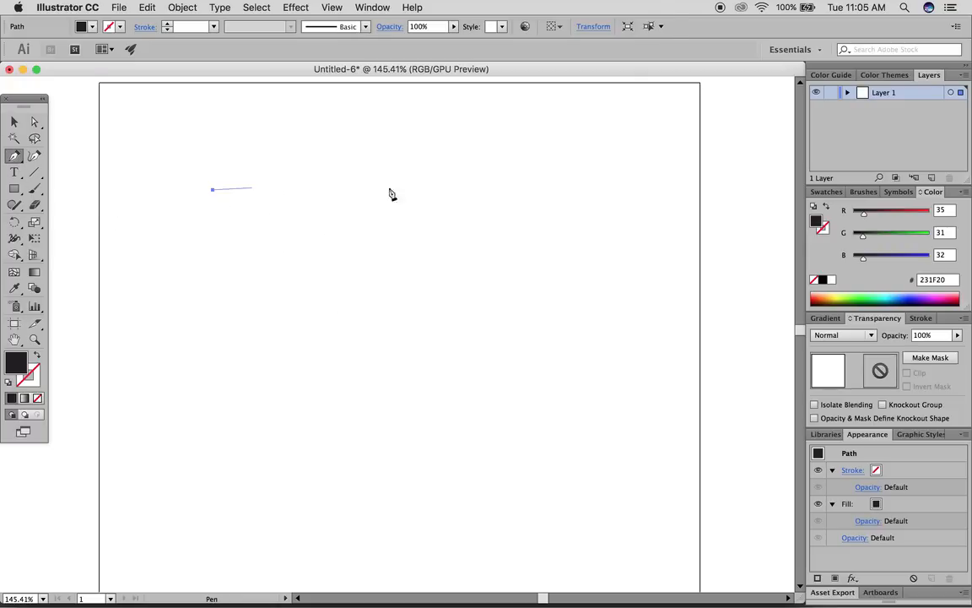
click(488, 182)
click(478, 270)
click(354, 309)
click(228, 266)
click(184, 292)
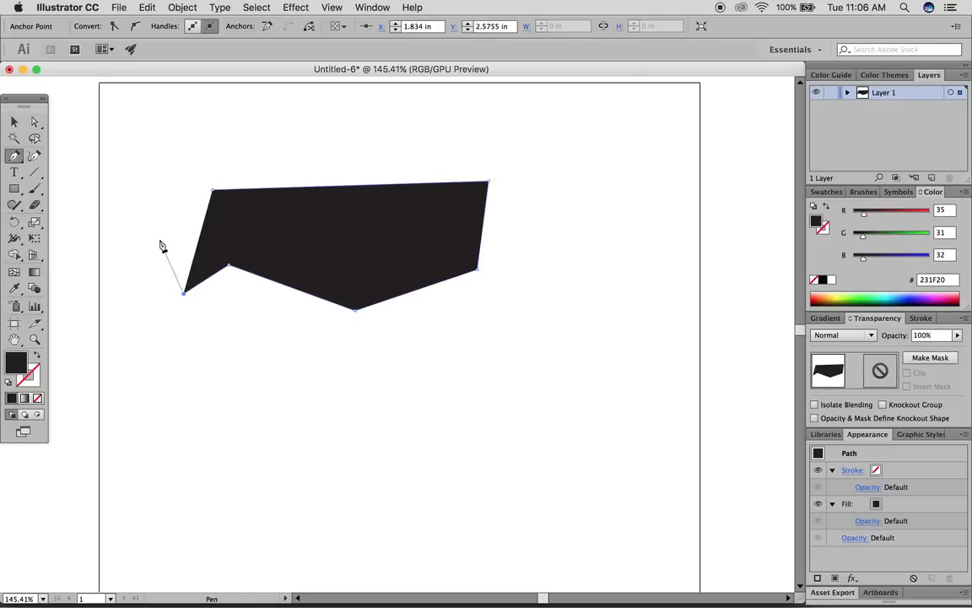
click(161, 239)
click(214, 191)
- Delete the practice polygon
click(14, 122)
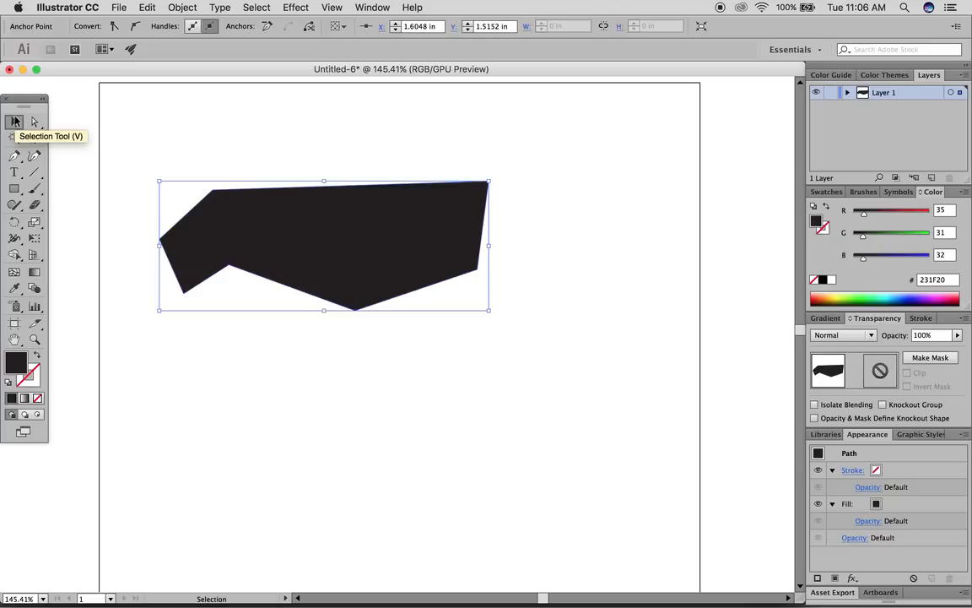
key(Delete)
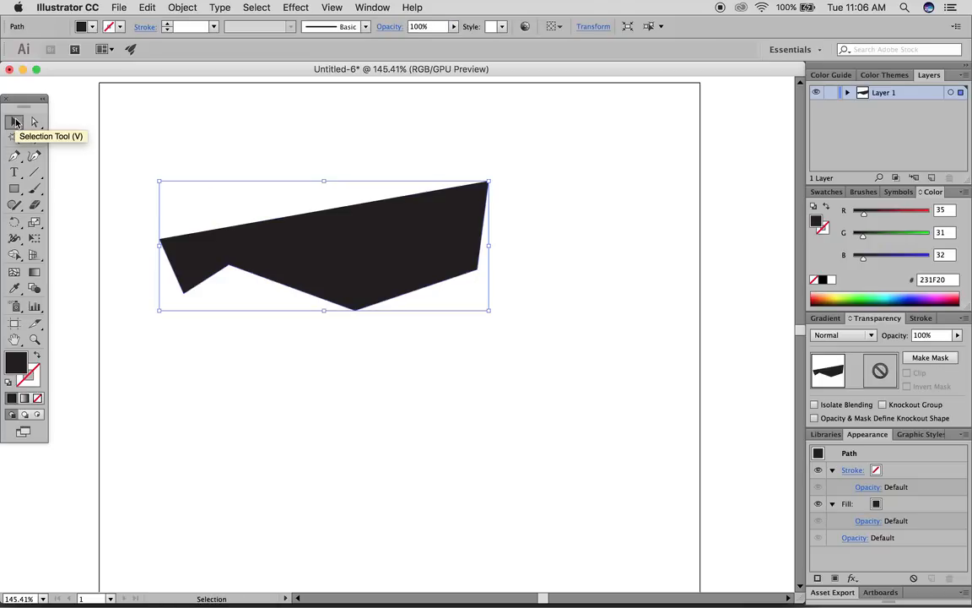
key(Delete)
- Start a new pen path at the upper left and drag the second anchor into a curve
click(15, 155)
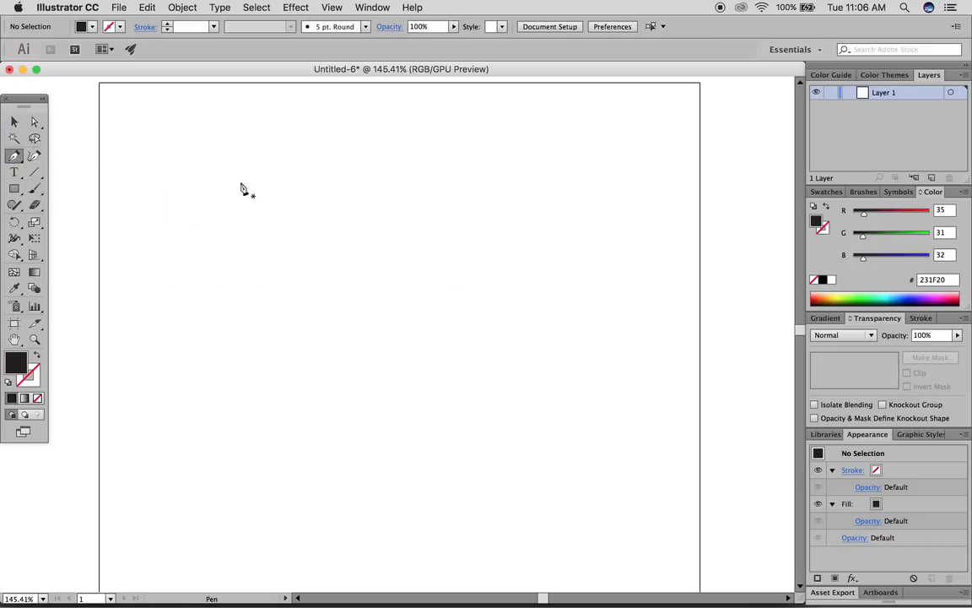
click(217, 179)
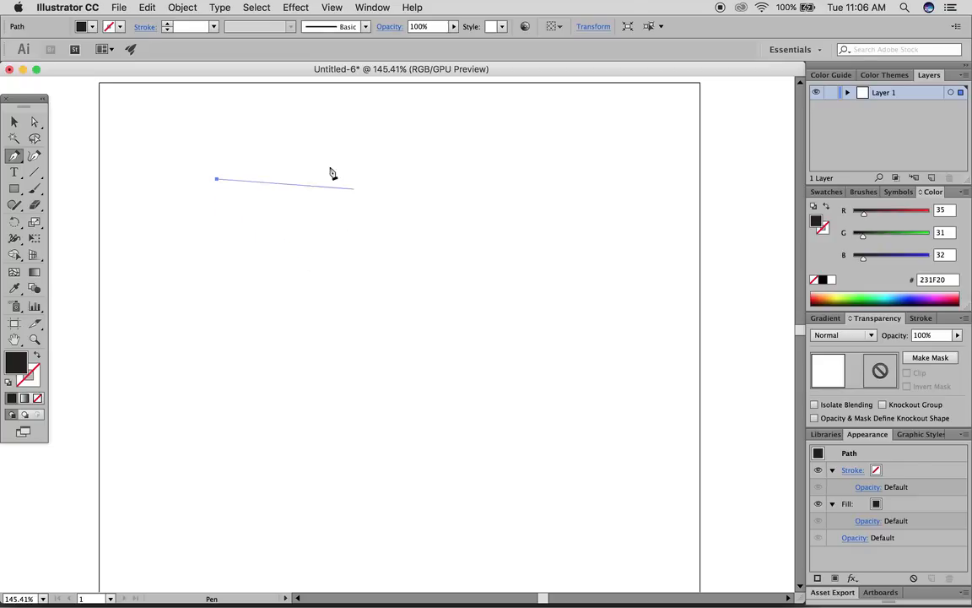
scroll(432, 285, down, 1)
scroll(448, 285, up, 1)
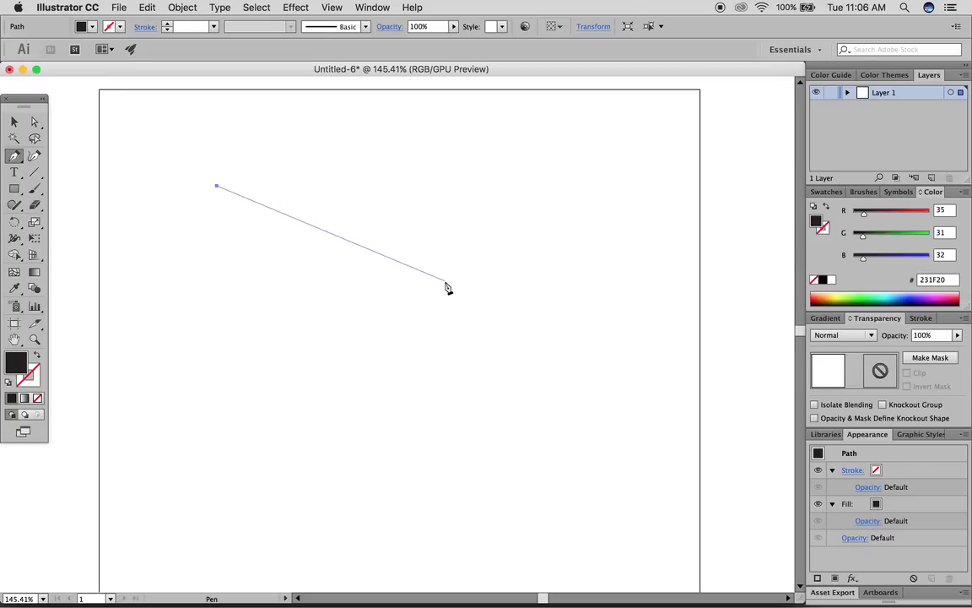
scroll(375, 387, down, 1)
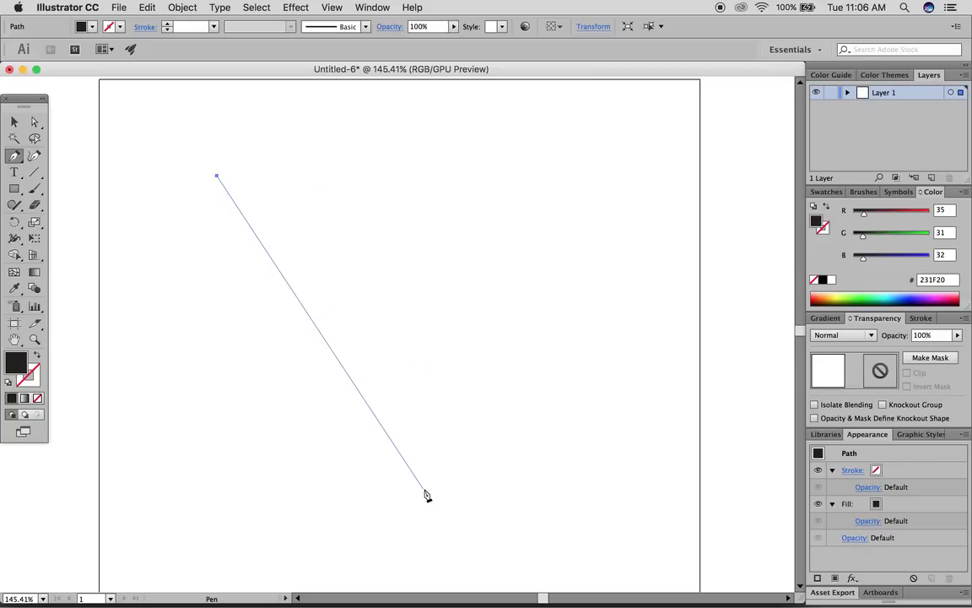
scroll(426, 496, down, 5)
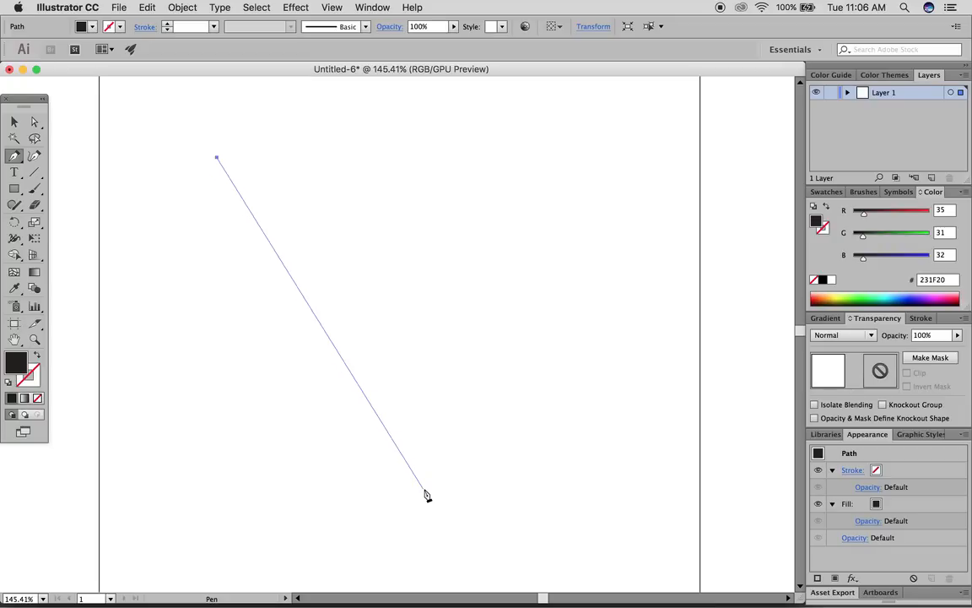
click(428, 390)
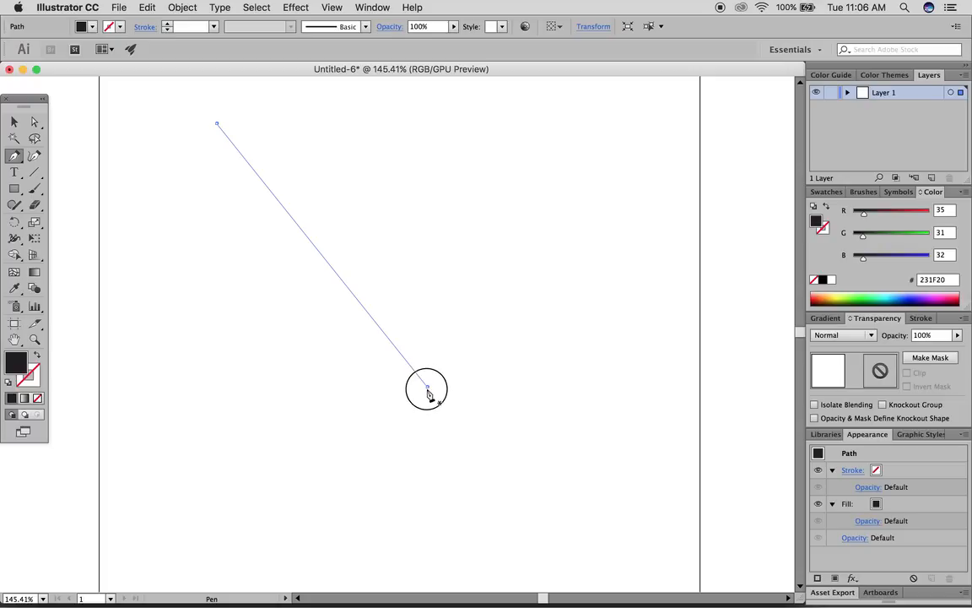
drag(428, 388, 398, 573)
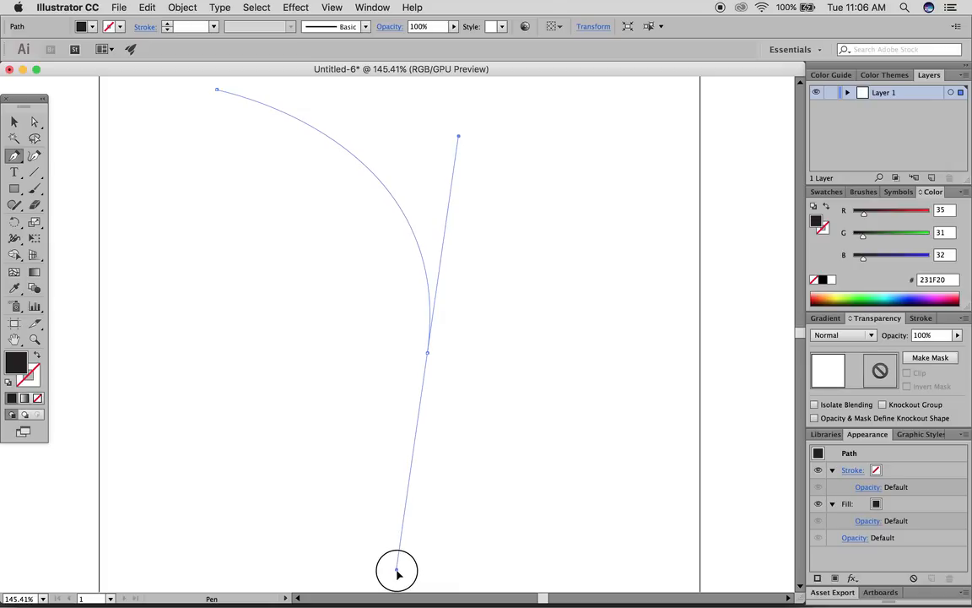
drag(396, 572, 399, 574)
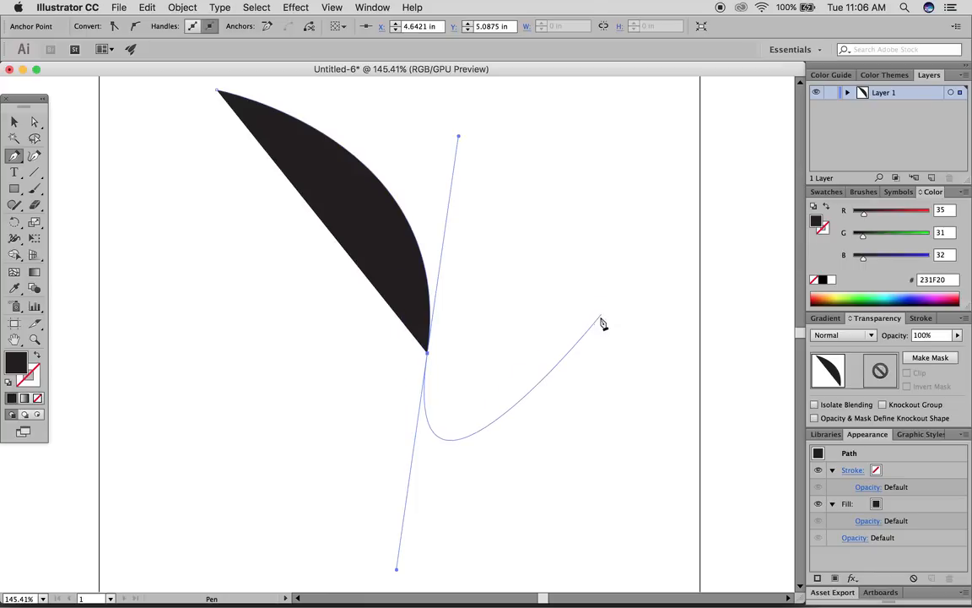
- Swap to a black outline, add a curved lower-left anchor, and close smoothly at the start
click(36, 359)
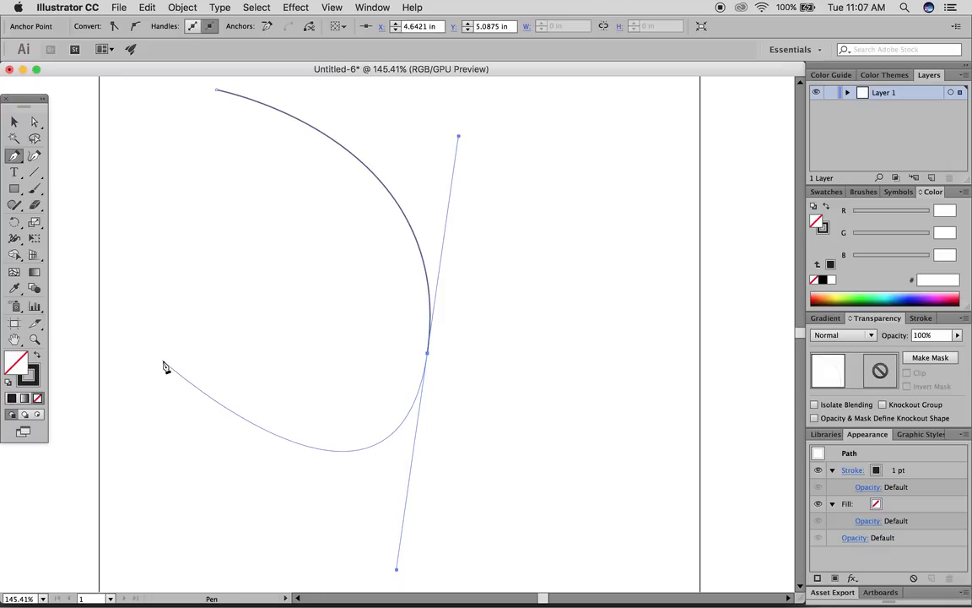
drag(162, 361, 167, 213)
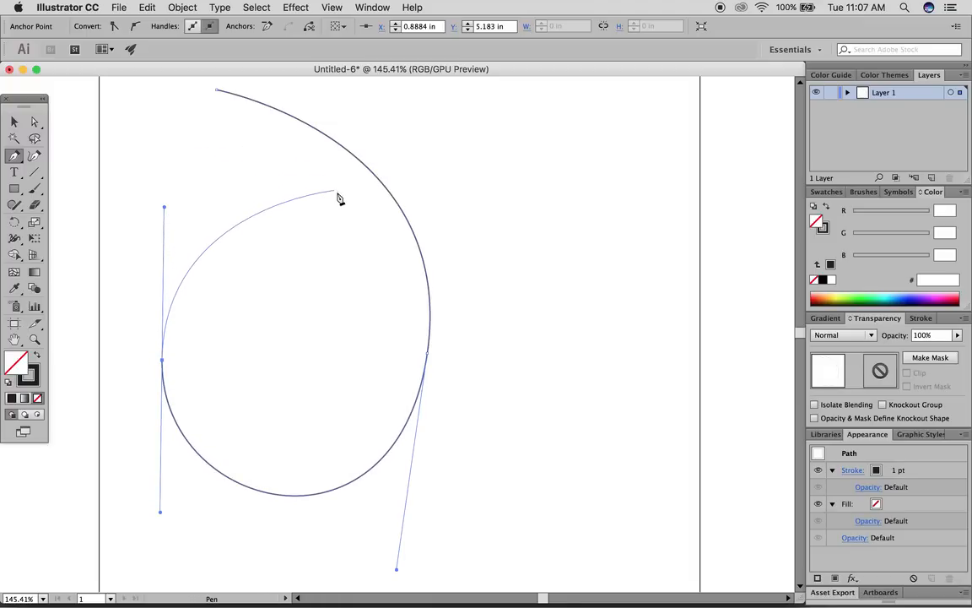
scroll(341, 271, up, 2)
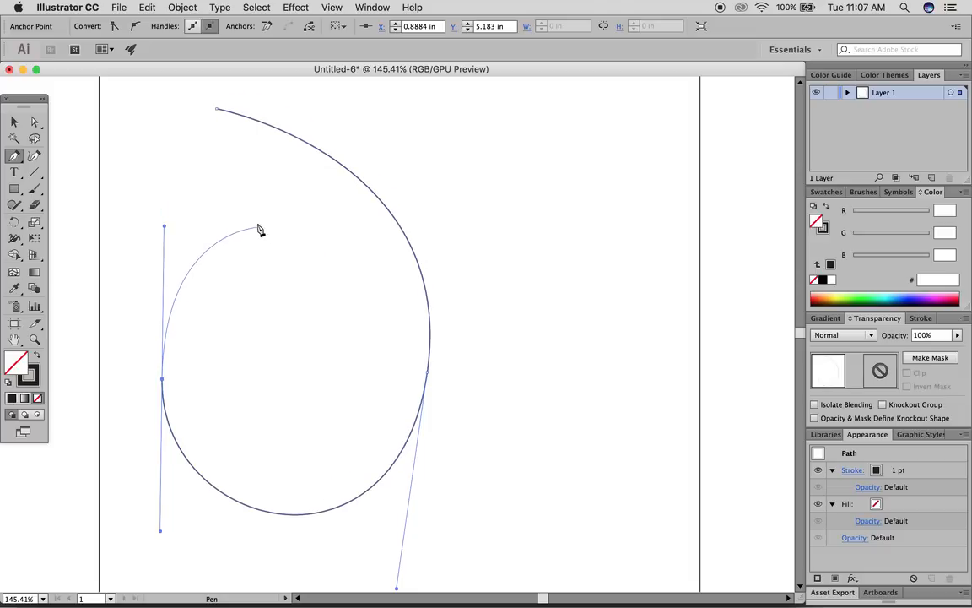
click(217, 114)
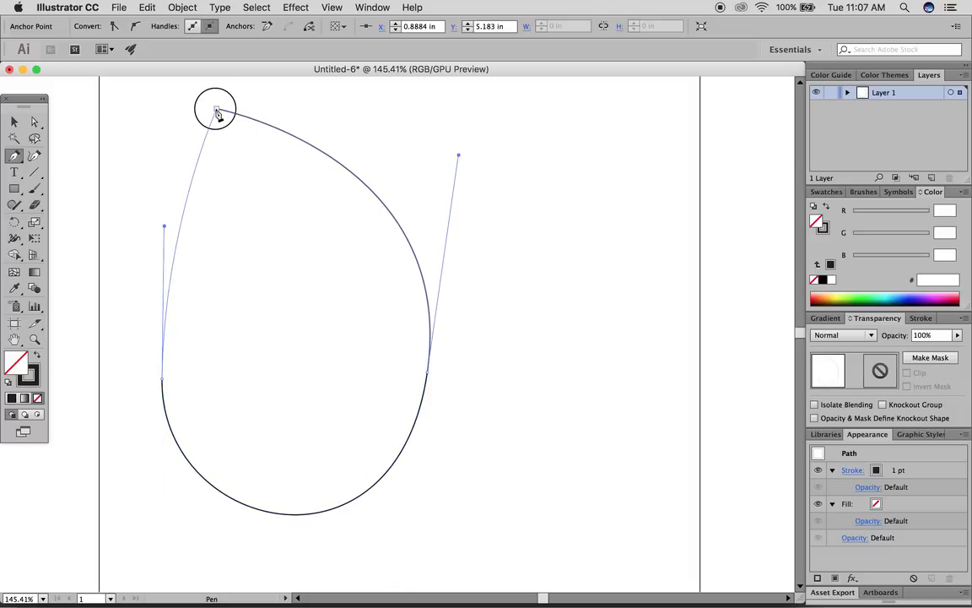
drag(217, 114, 347, 102)
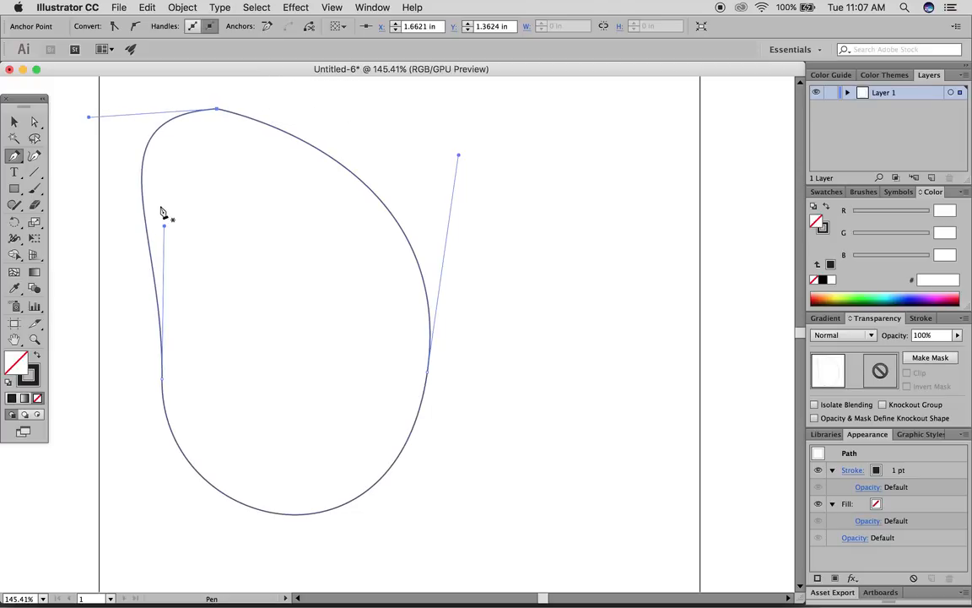
- With Direct Selection, drag the loop's right, left and top anchors outward to widen it
click(34, 122)
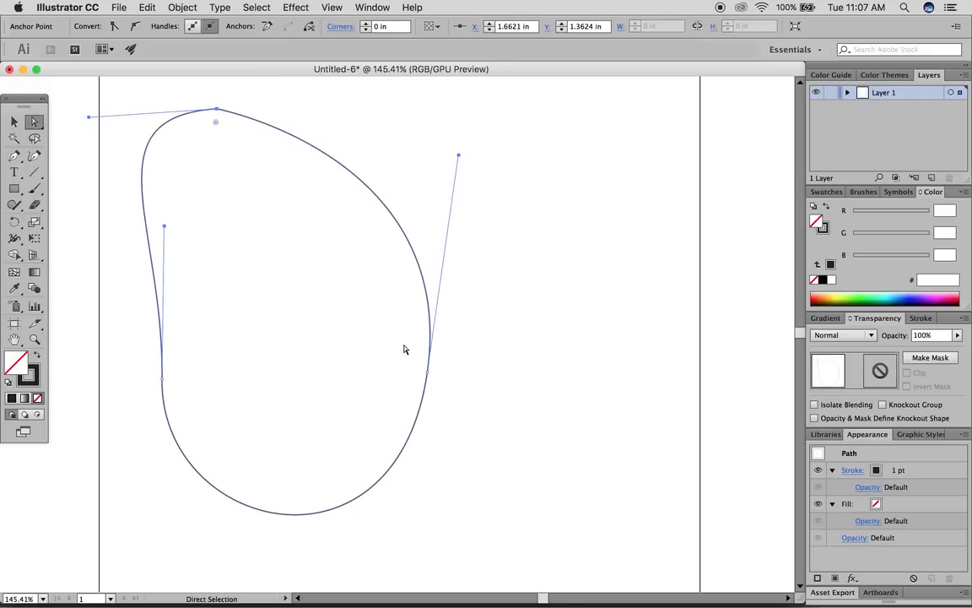
drag(428, 378, 509, 299)
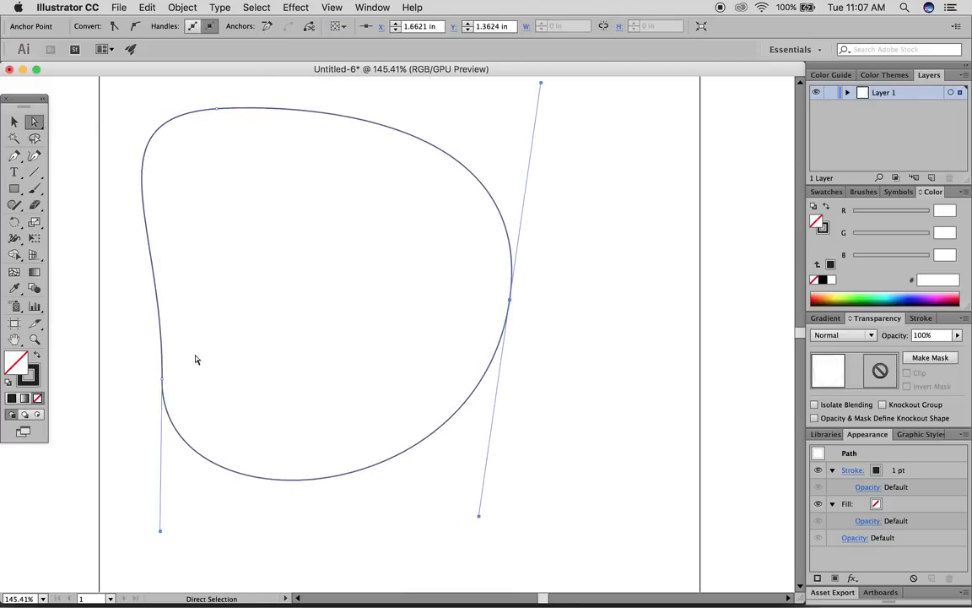
drag(163, 382, 127, 346)
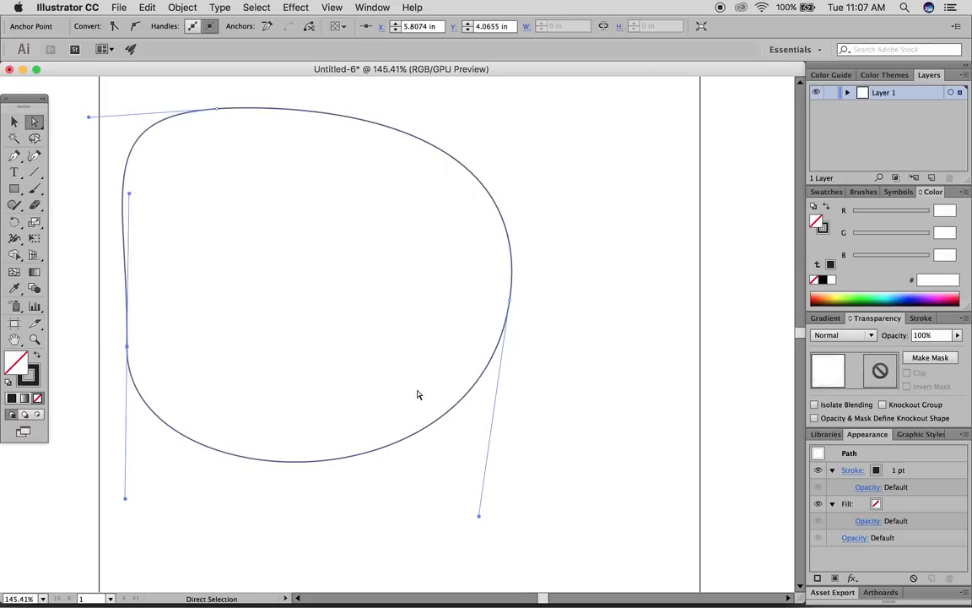
drag(513, 306, 539, 309)
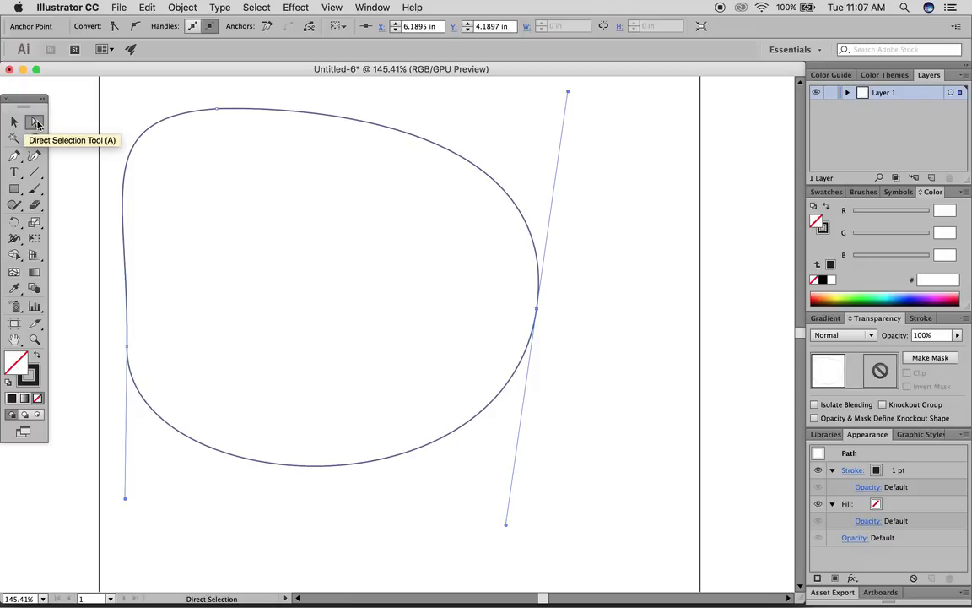
click(192, 117)
click(215, 108)
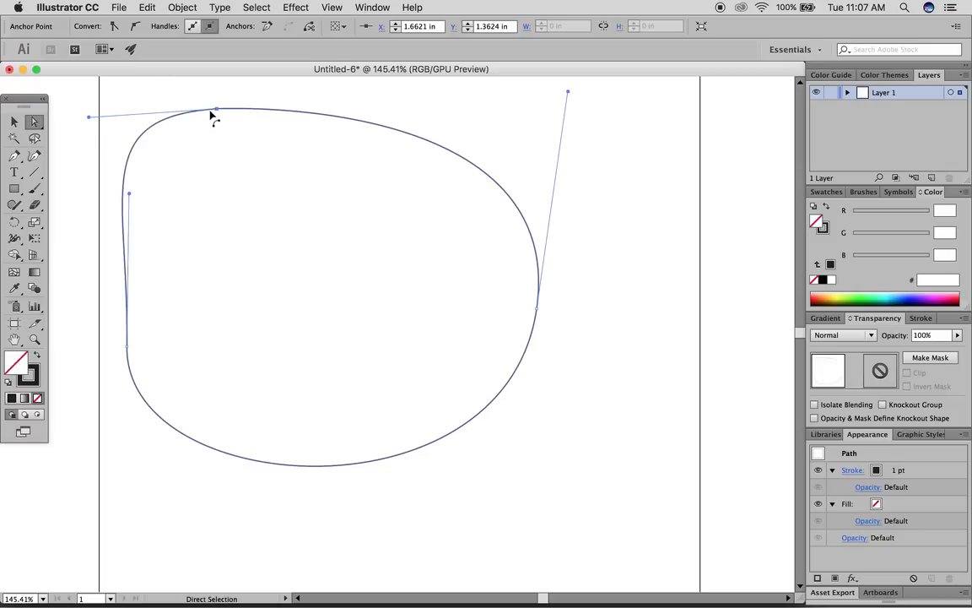
drag(219, 112, 318, 118)
drag(538, 309, 558, 361)
drag(127, 345, 138, 327)
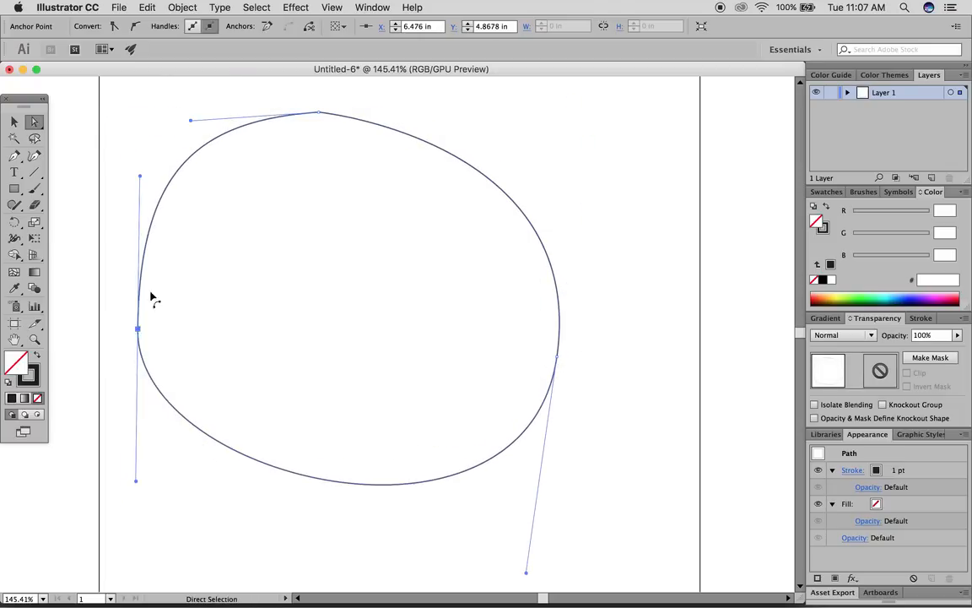
drag(320, 118, 353, 103)
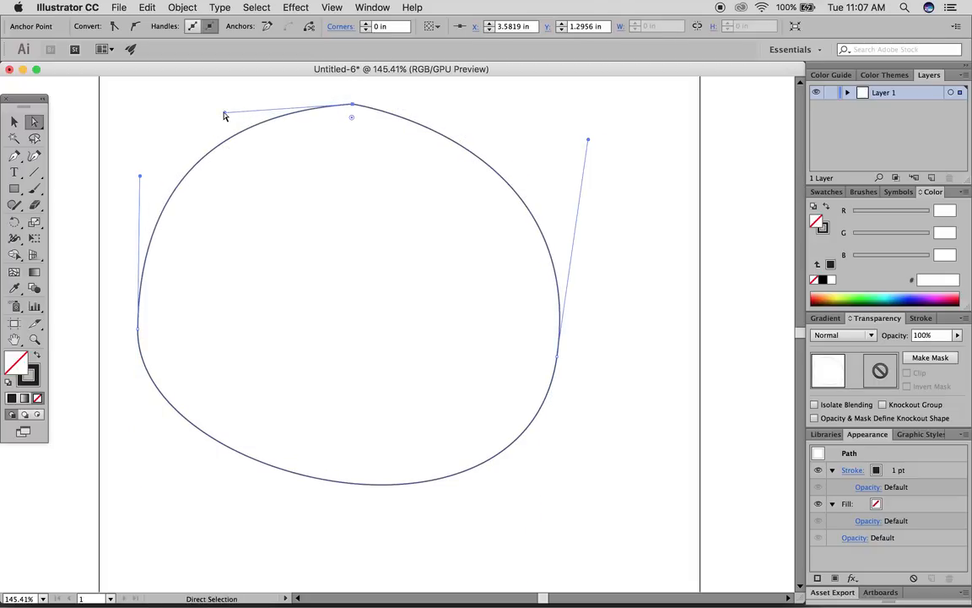
- Fine-tune the anchors and their handles until the loop is a smooth, nearly circular outline
drag(223, 112, 186, 106)
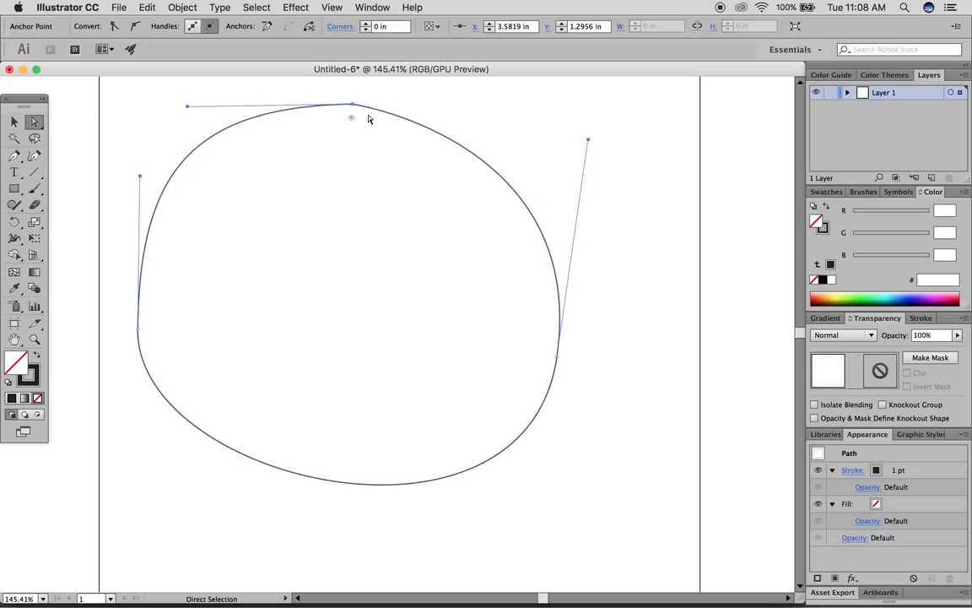
drag(588, 140, 594, 106)
drag(138, 328, 140, 340)
drag(140, 180, 132, 175)
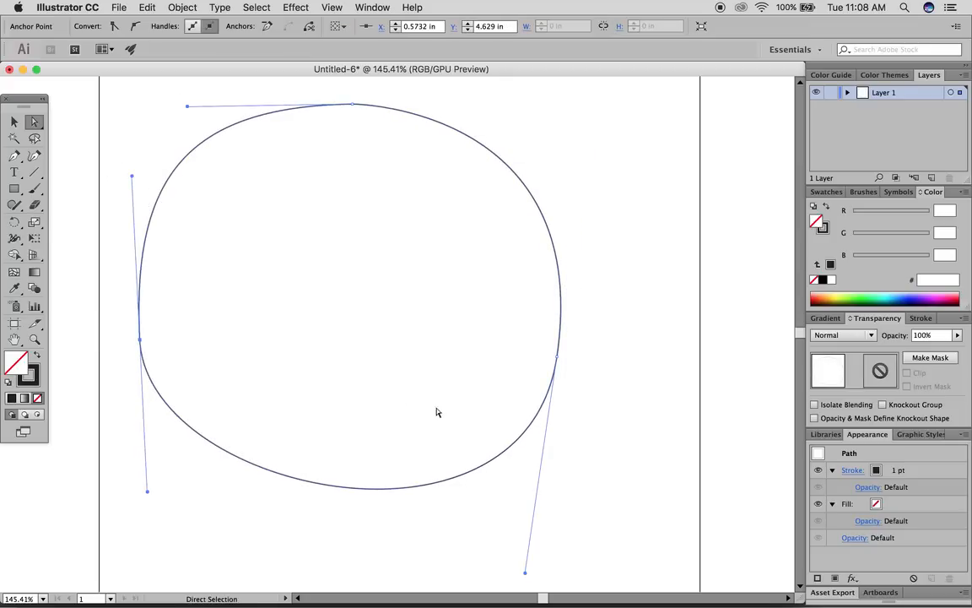
drag(524, 574, 507, 572)
drag(557, 358, 592, 368)
drag(140, 343, 151, 346)
drag(160, 500, 169, 504)
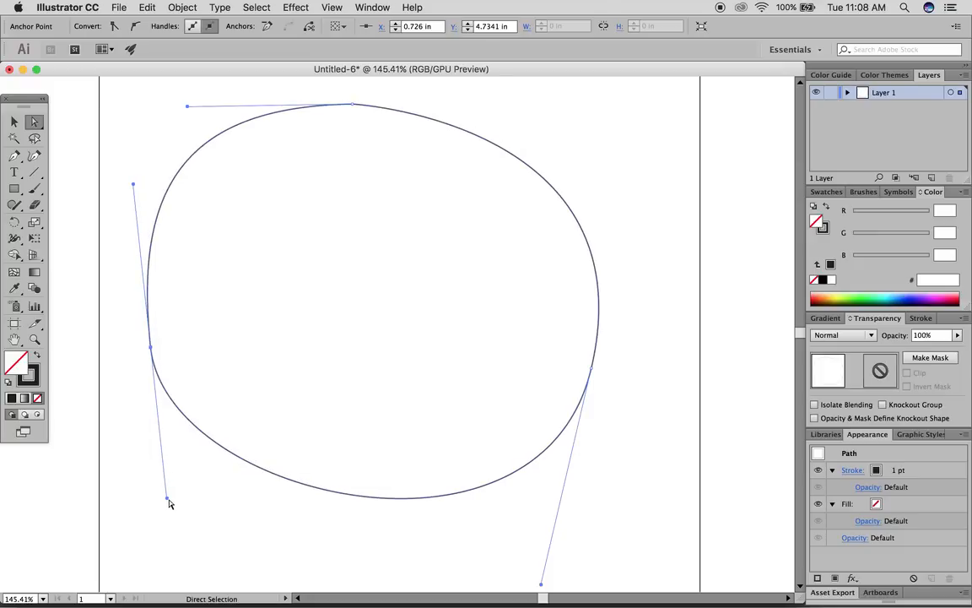
drag(189, 109, 199, 113)
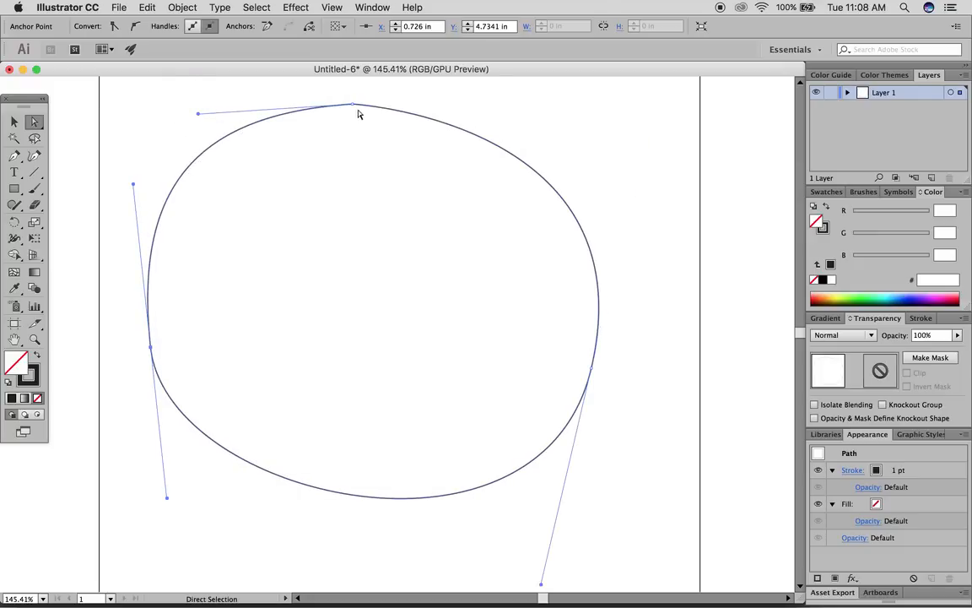
drag(354, 105, 379, 102)
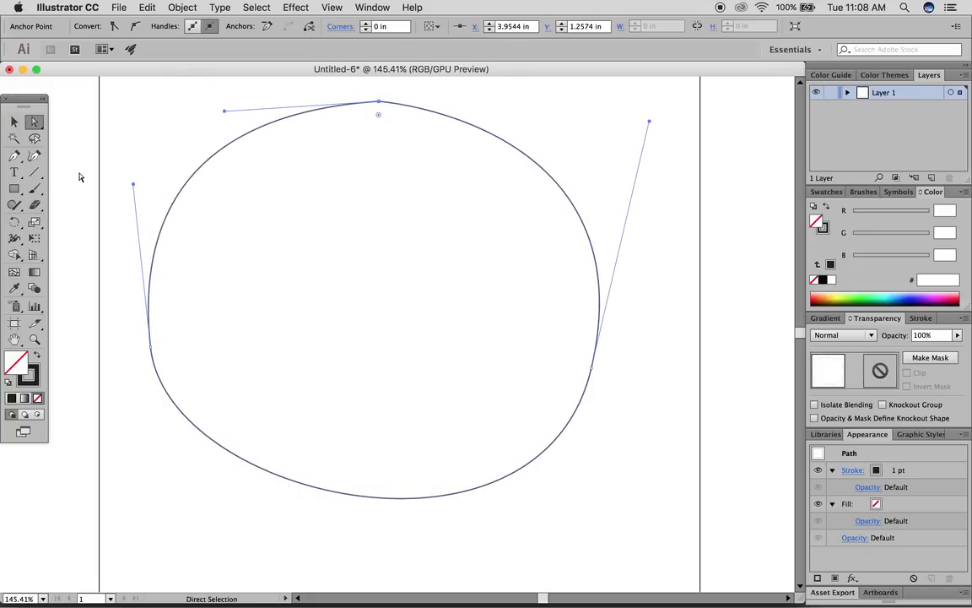
click(15, 122)
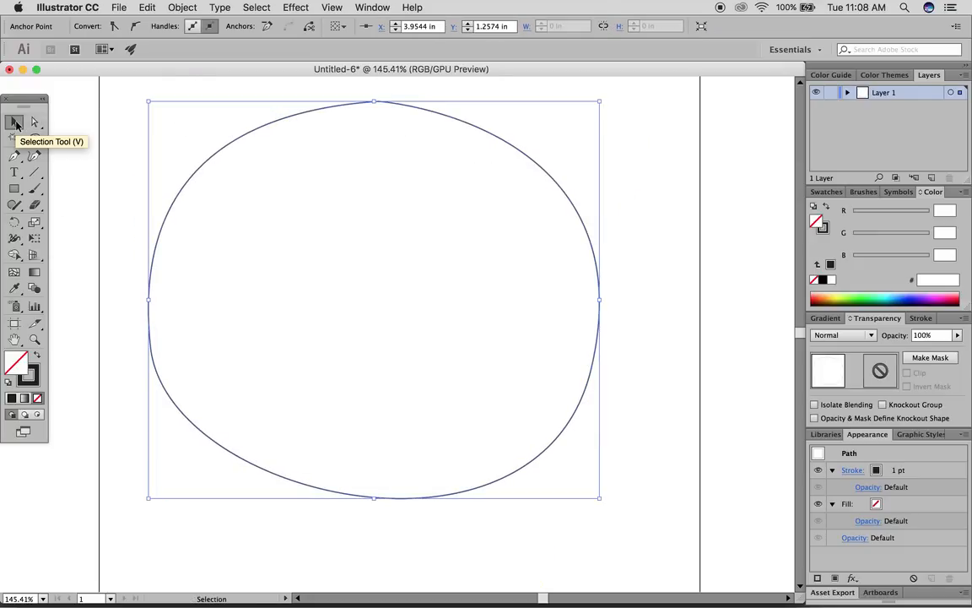
- Delete the rounded outline and place the first anchor of a new pen path
key(Delete)
key(Delete)
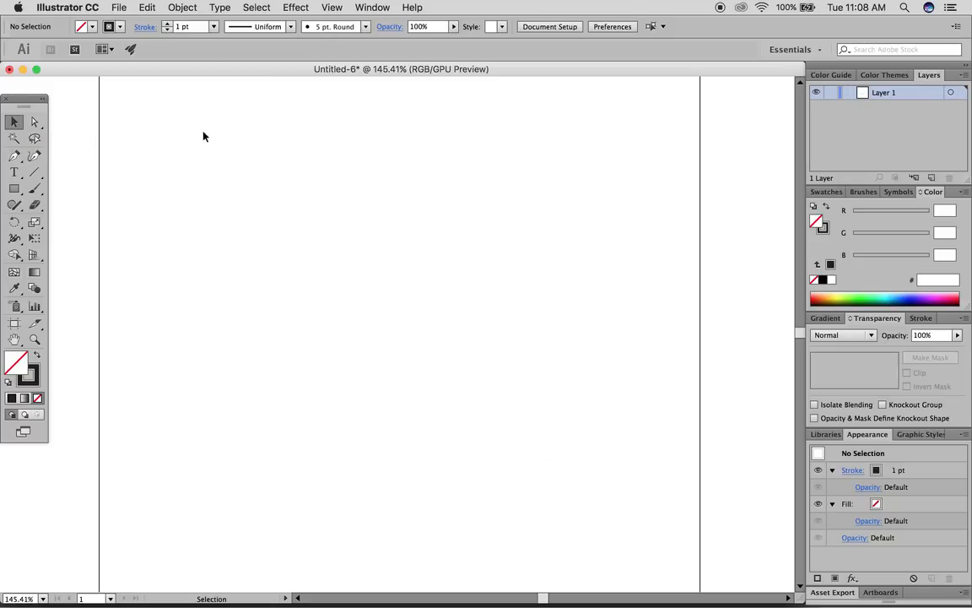
click(15, 157)
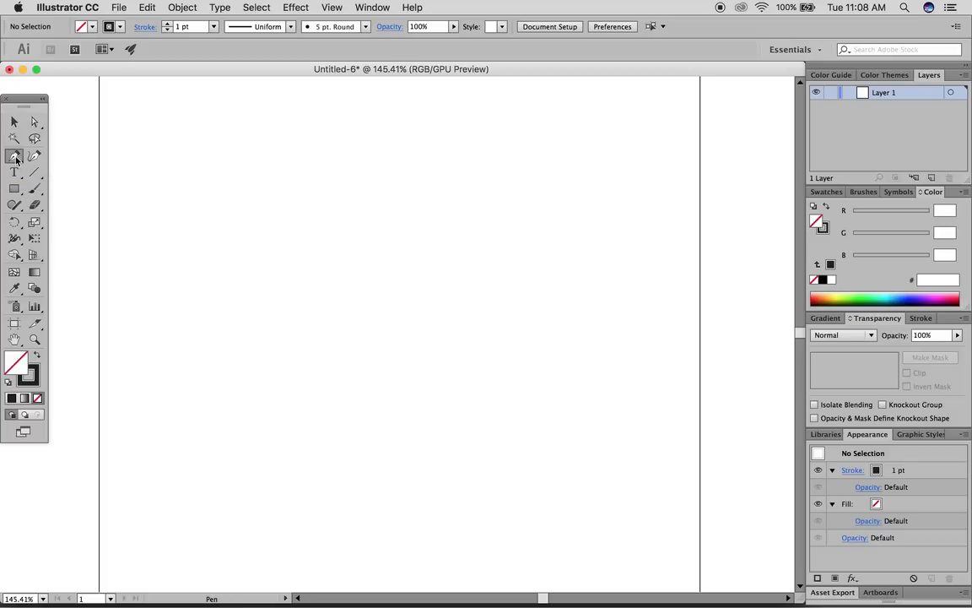
click(364, 447)
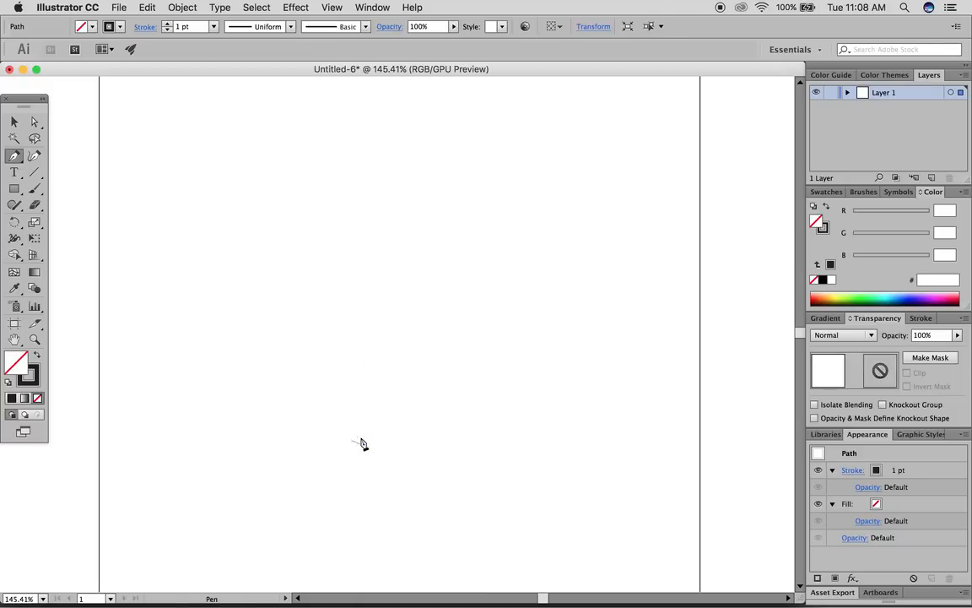
- Outline a T shape with a sloped top bar and close it at the start
click(364, 336)
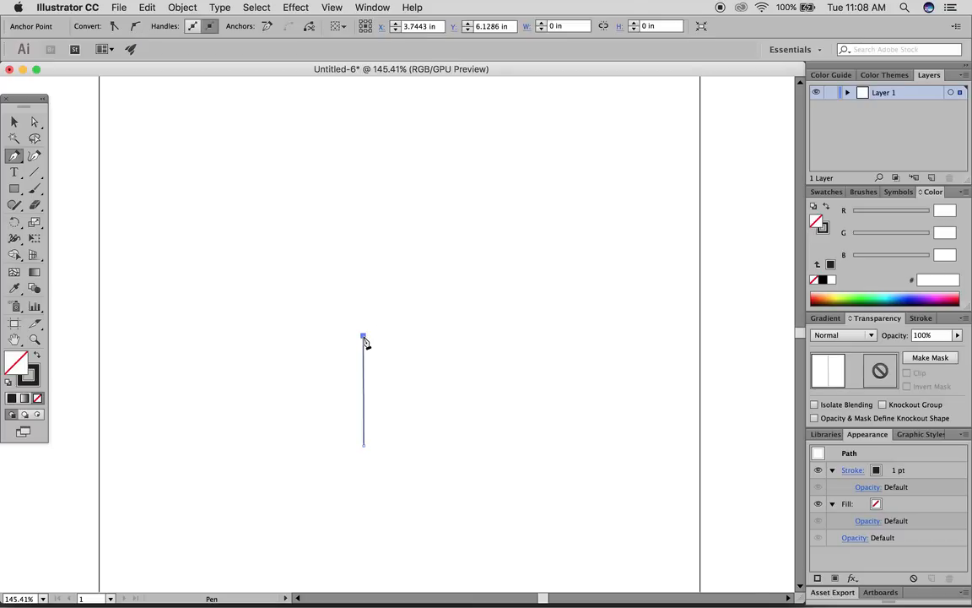
click(289, 336)
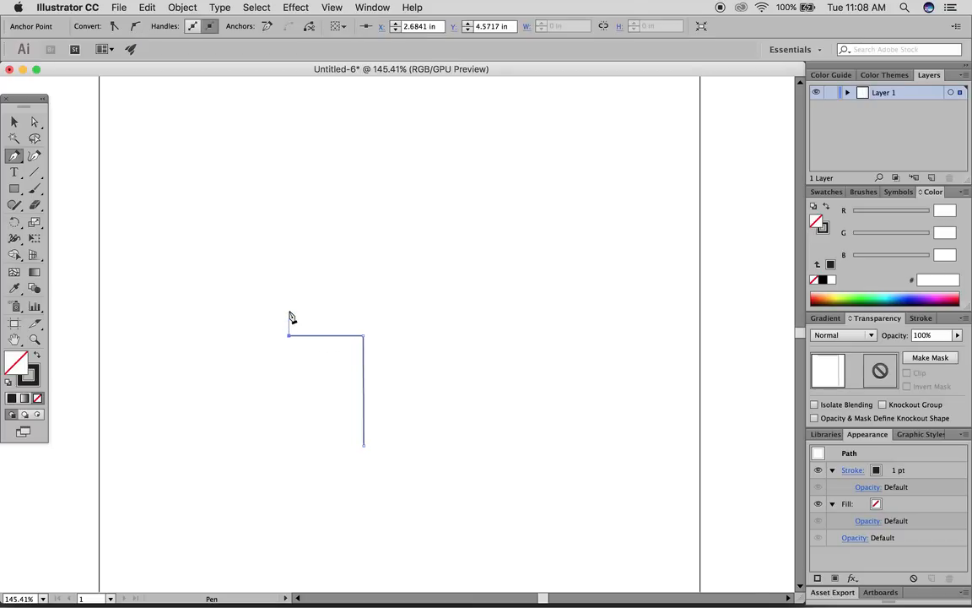
click(289, 310)
click(364, 310)
click(447, 286)
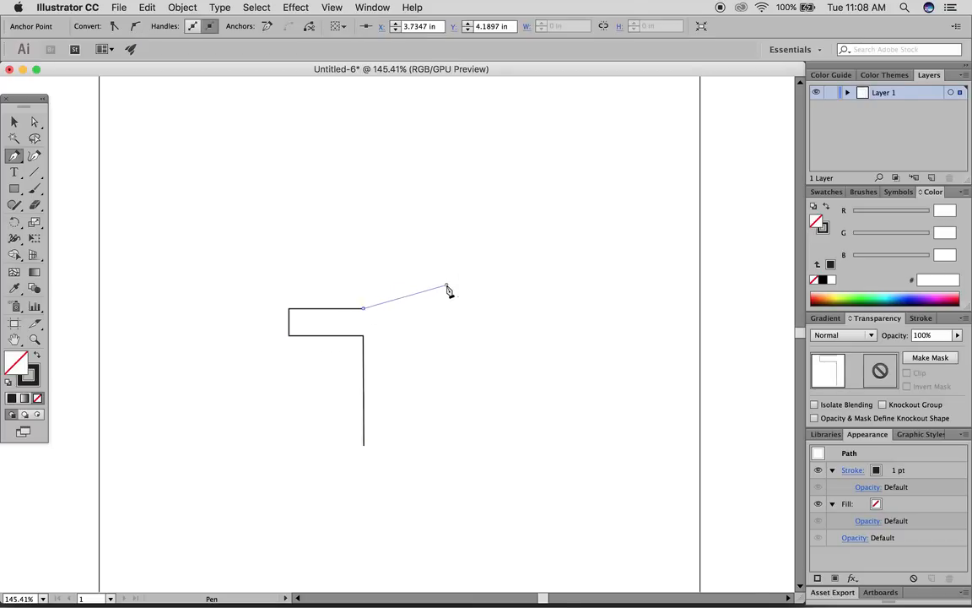
click(446, 330)
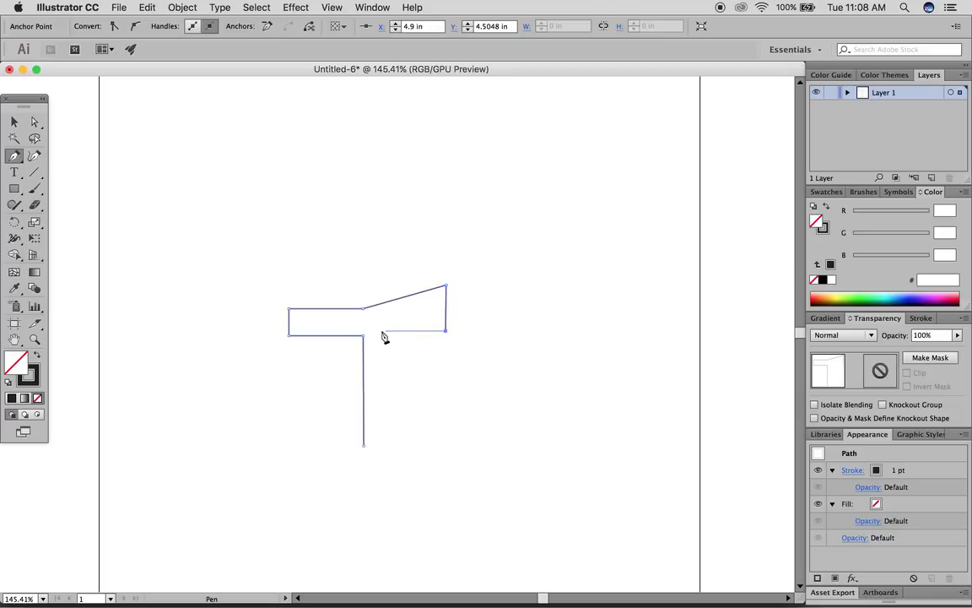
click(377, 332)
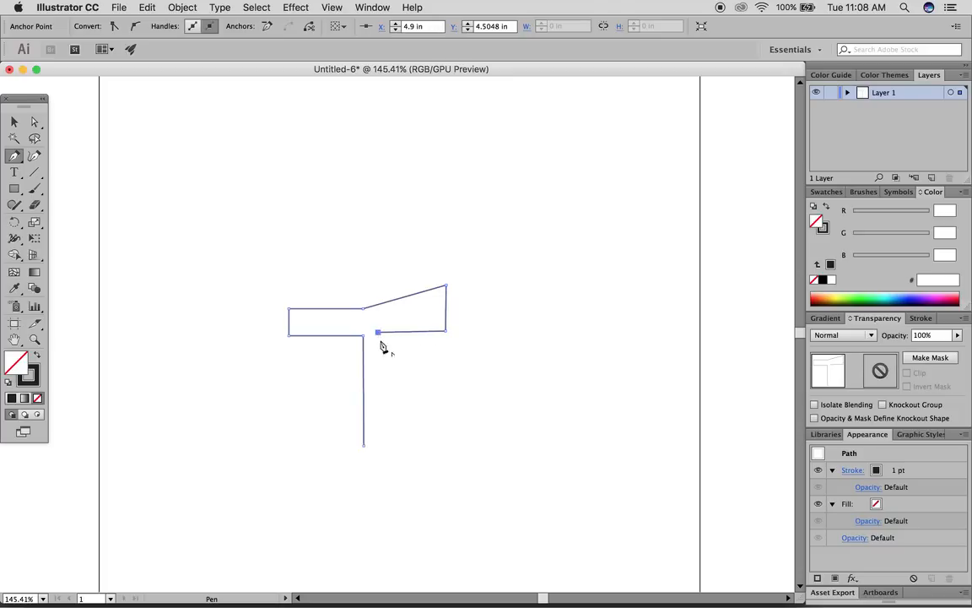
click(379, 436)
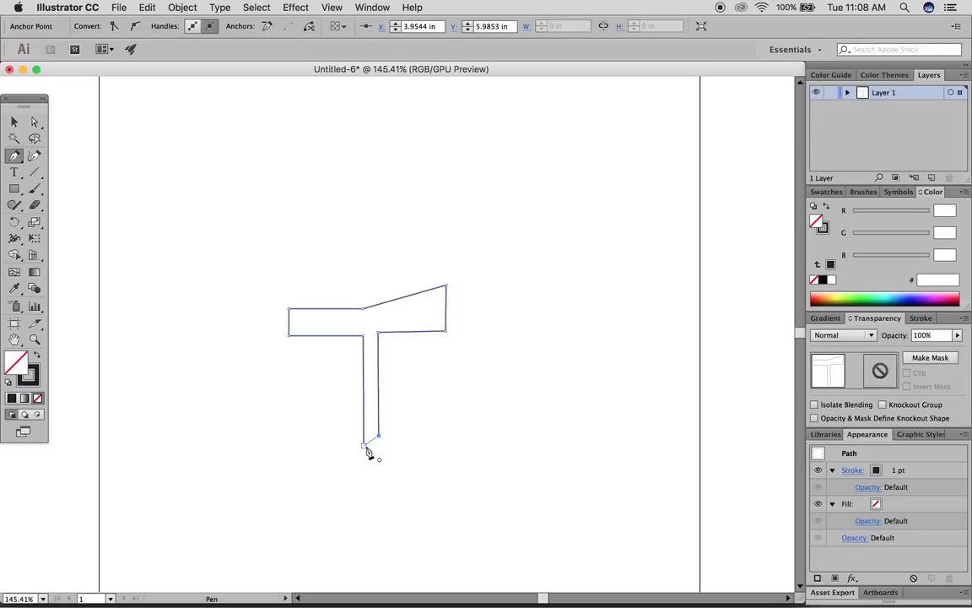
click(364, 446)
- Fill the T solid dark with no outline and move it up and left
click(37, 357)
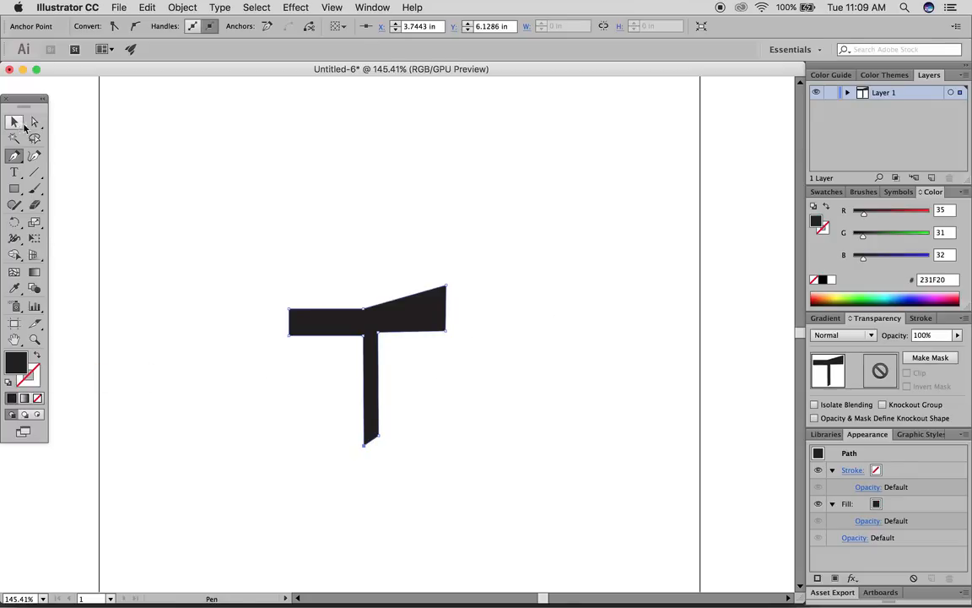
click(15, 122)
click(488, 300)
drag(422, 315, 343, 269)
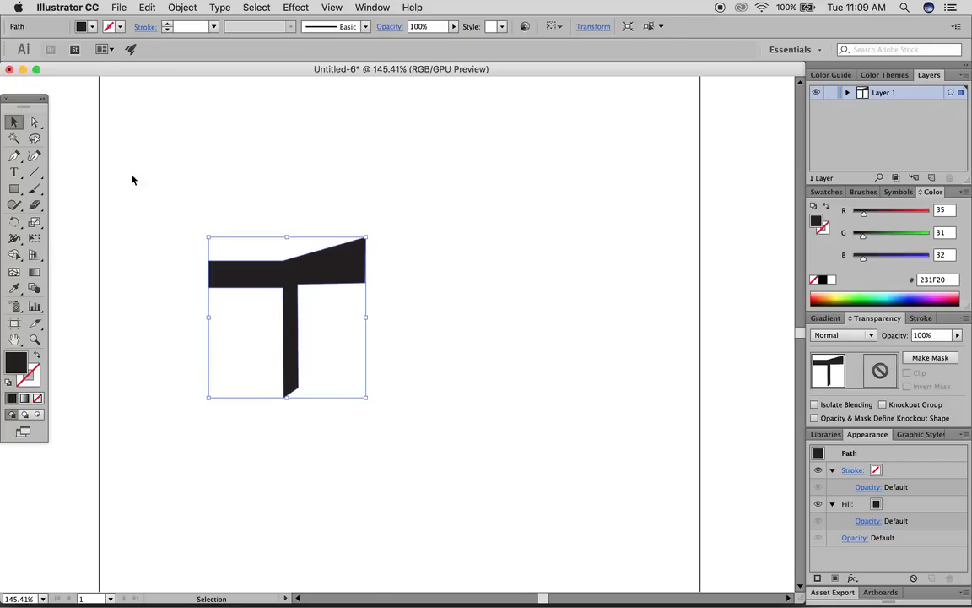
- Pick the anchor where the T's bar meets its stem, then reselect the whole T
click(34, 123)
click(284, 291)
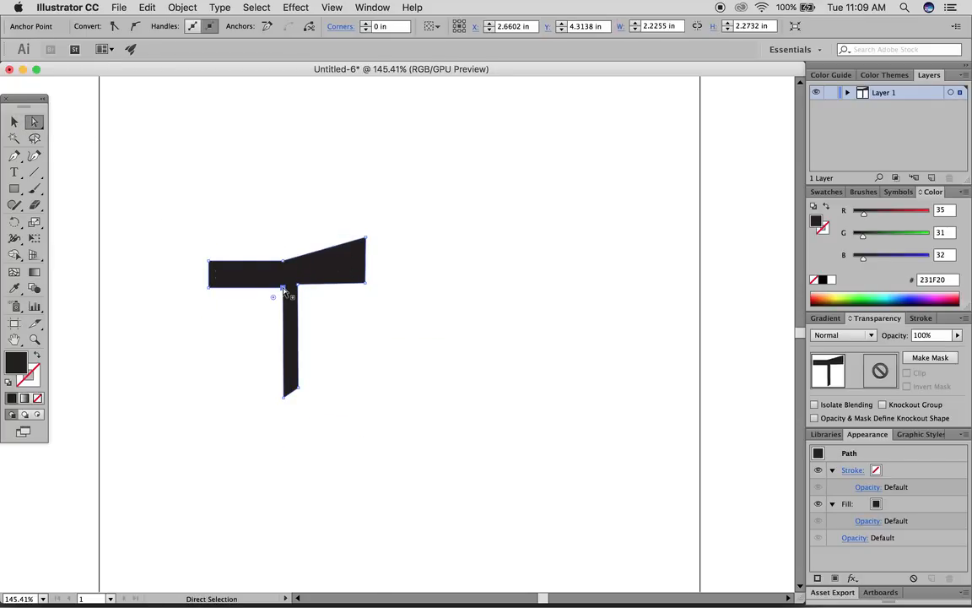
key(v)
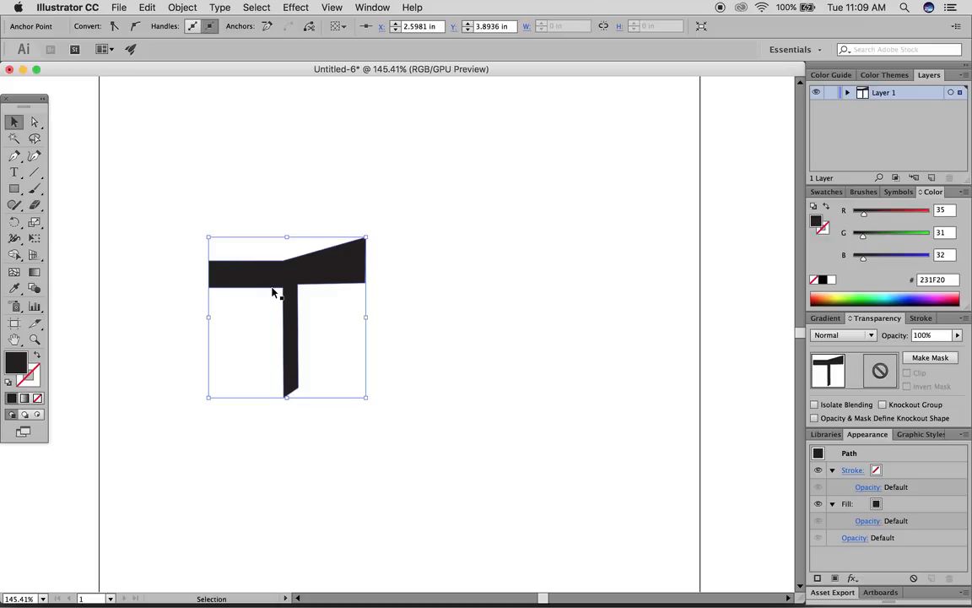
scroll(271, 288, up, 10)
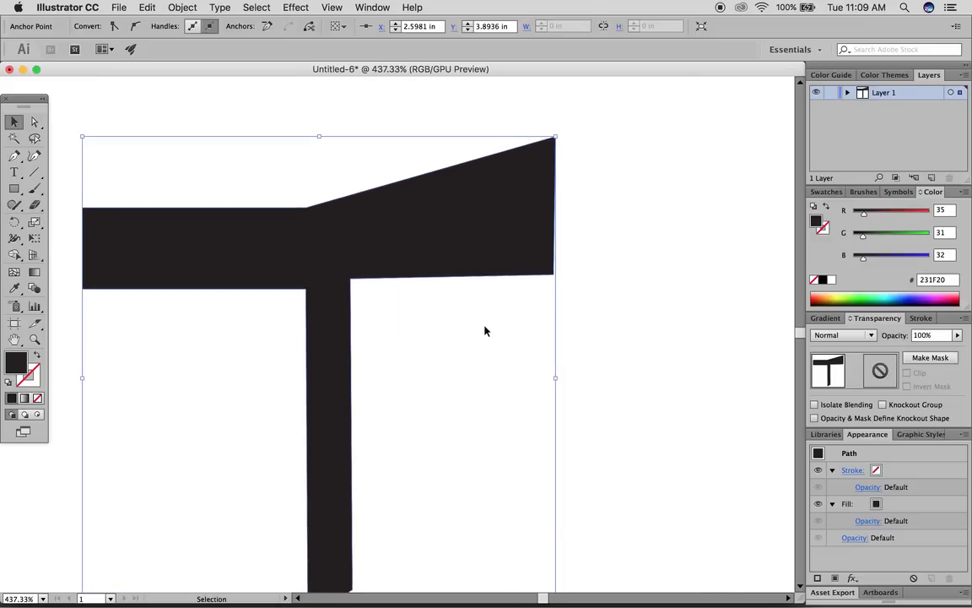
scroll(485, 331, down, 2)
click(614, 321)
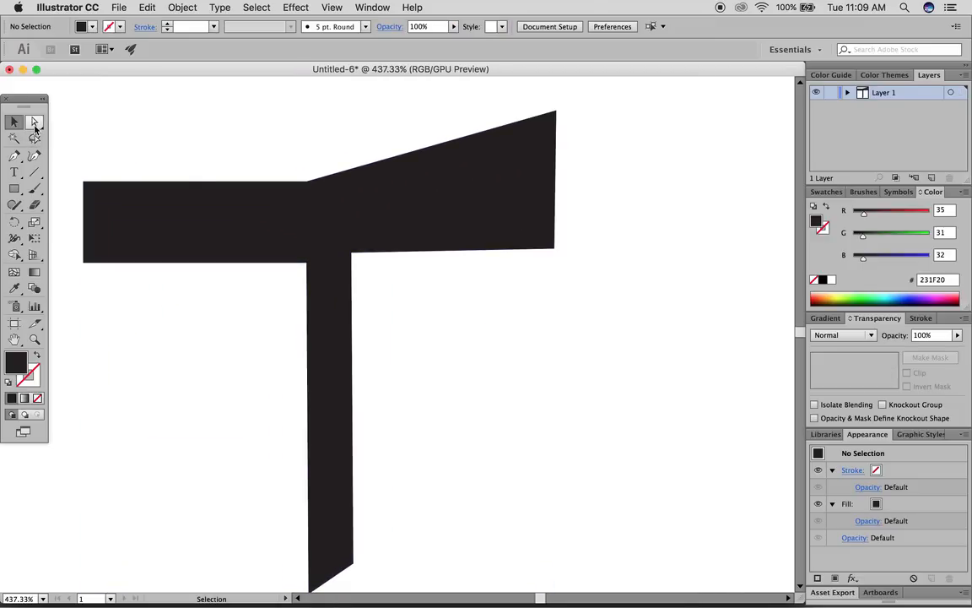
click(178, 219)
- Move the T's inner corner and level the bar's top-right corner and bottom edge
click(34, 123)
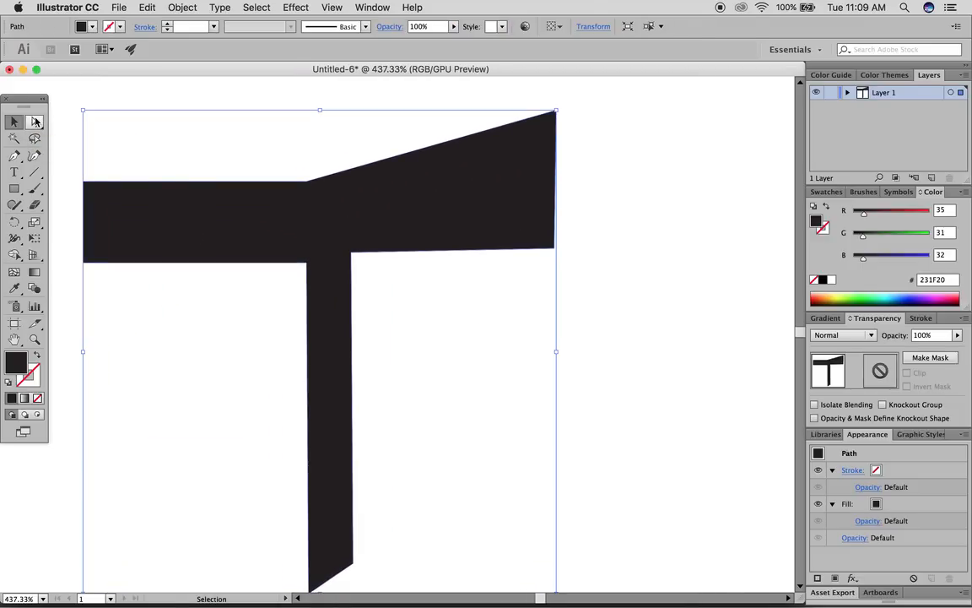
click(352, 255)
mouse_move(352, 255)
mouse_down()
mouse_move(377, 276)
mouse_move(352, 262)
mouse_up()
click(306, 263)
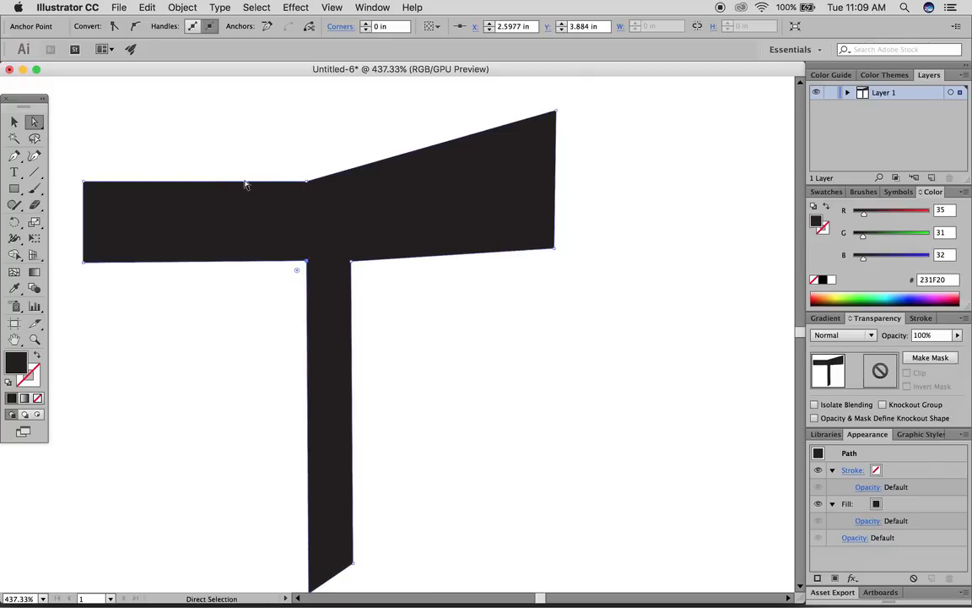
click(306, 183)
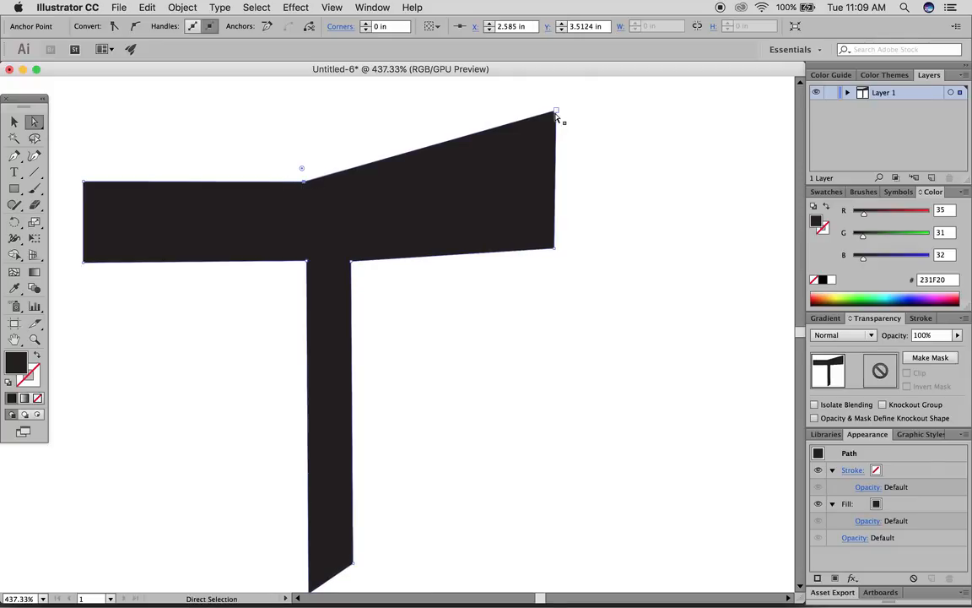
drag(557, 112, 554, 183)
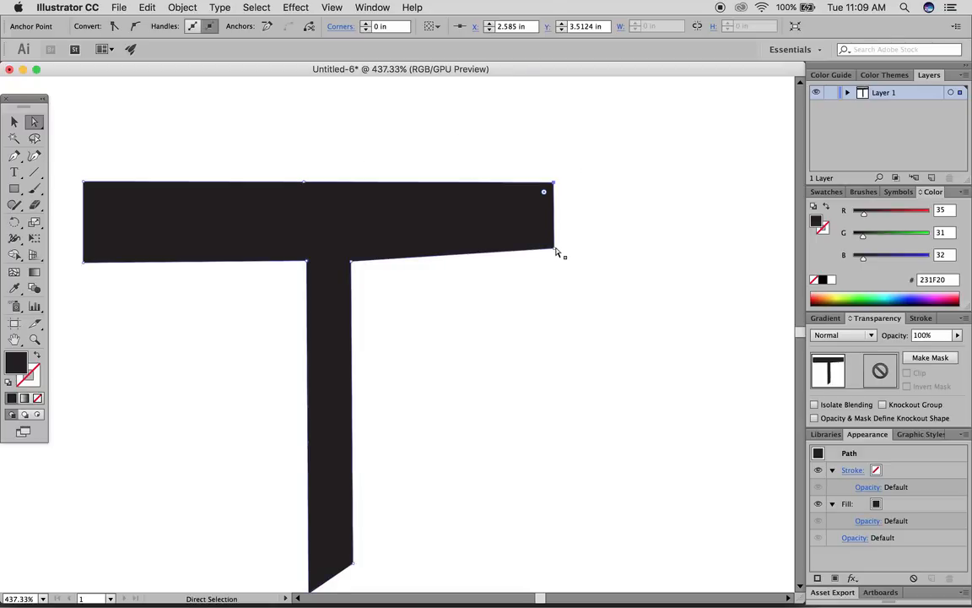
drag(554, 248, 554, 260)
- Widen the stem by moving its corners outward and straightening its right edge
drag(349, 265, 369, 263)
drag(356, 563, 372, 564)
drag(306, 261, 291, 262)
scroll(297, 579, down, 4)
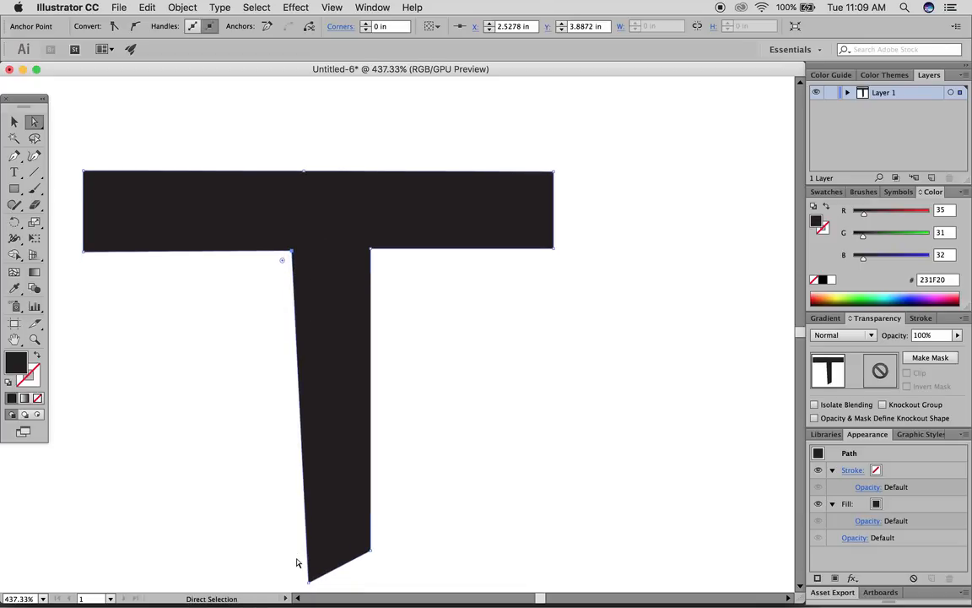
drag(305, 529, 290, 533)
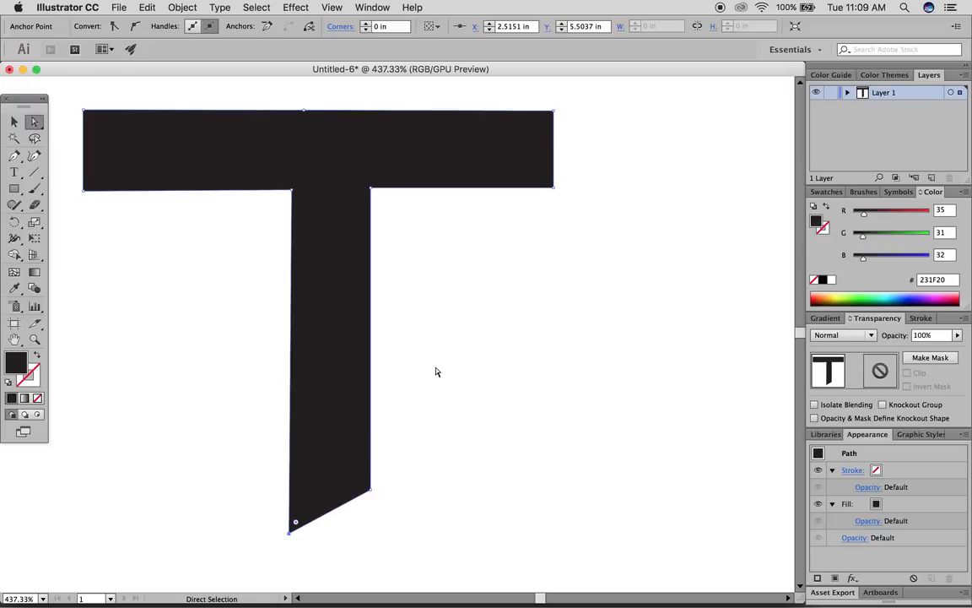
- Slant both ends of the T's bar and shorten its left edge
scroll(489, 288, up, 1)
drag(553, 191, 514, 197)
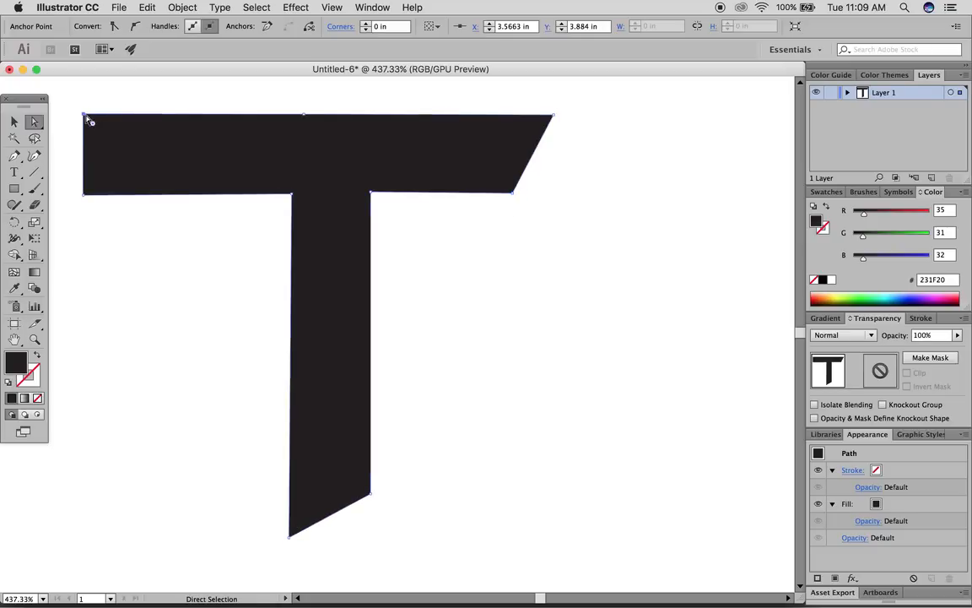
drag(85, 117, 173, 115)
click(85, 196)
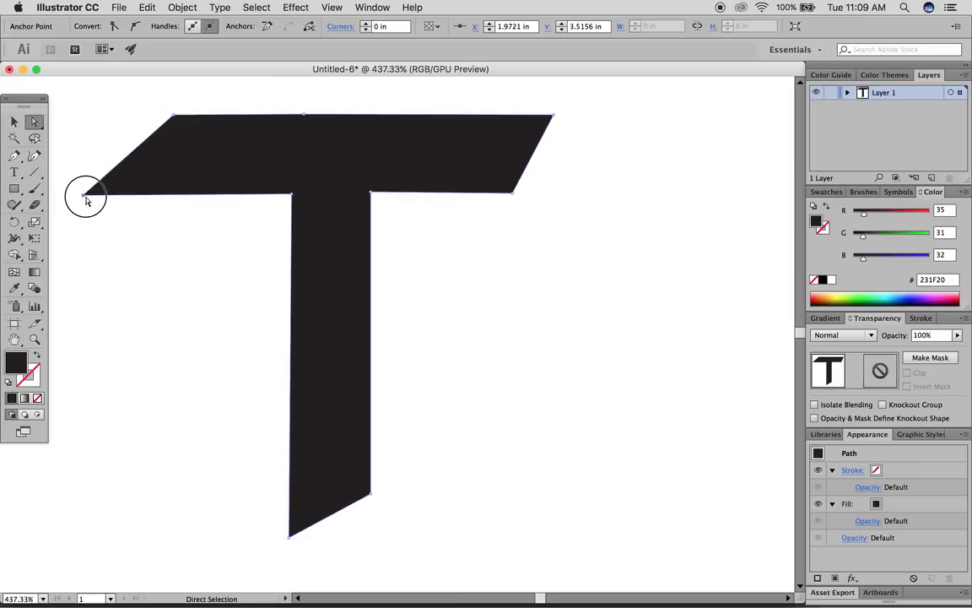
drag(85, 199, 123, 195)
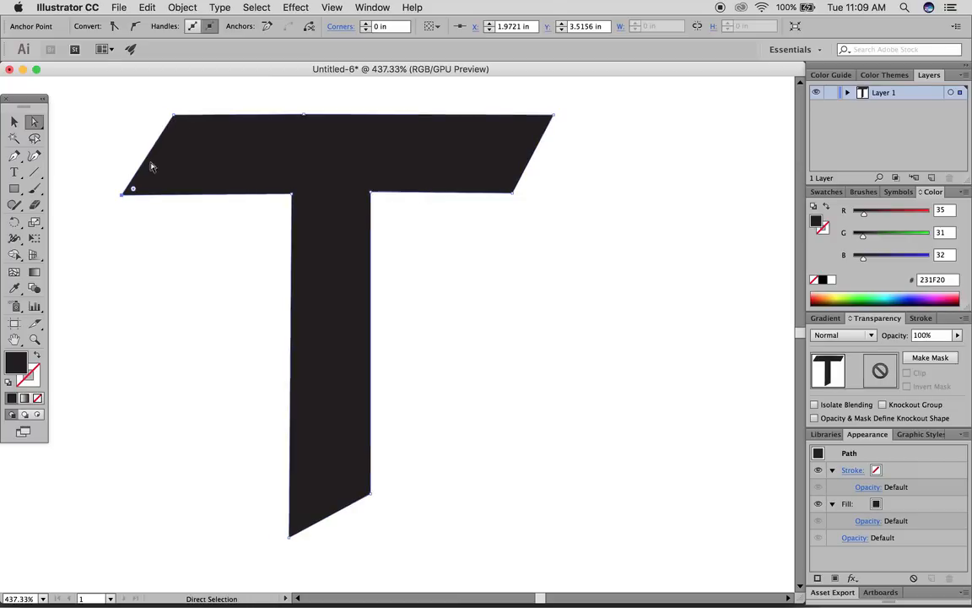
click(173, 115)
drag(306, 118, 307, 120)
- Return to the Selection tool and reselect the black T shape
scroll(313, 144, up, 4)
click(14, 121)
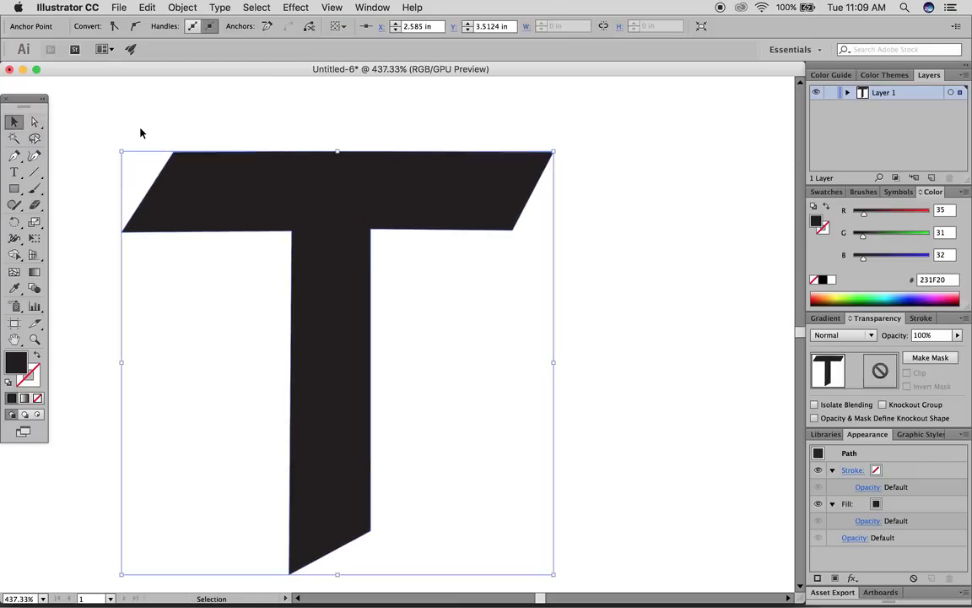
click(131, 123)
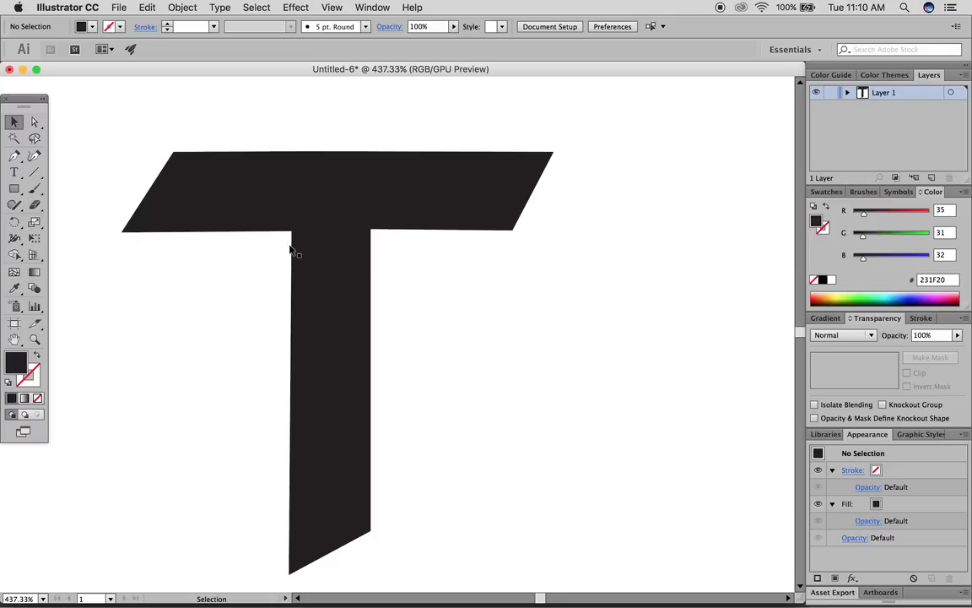
click(314, 198)
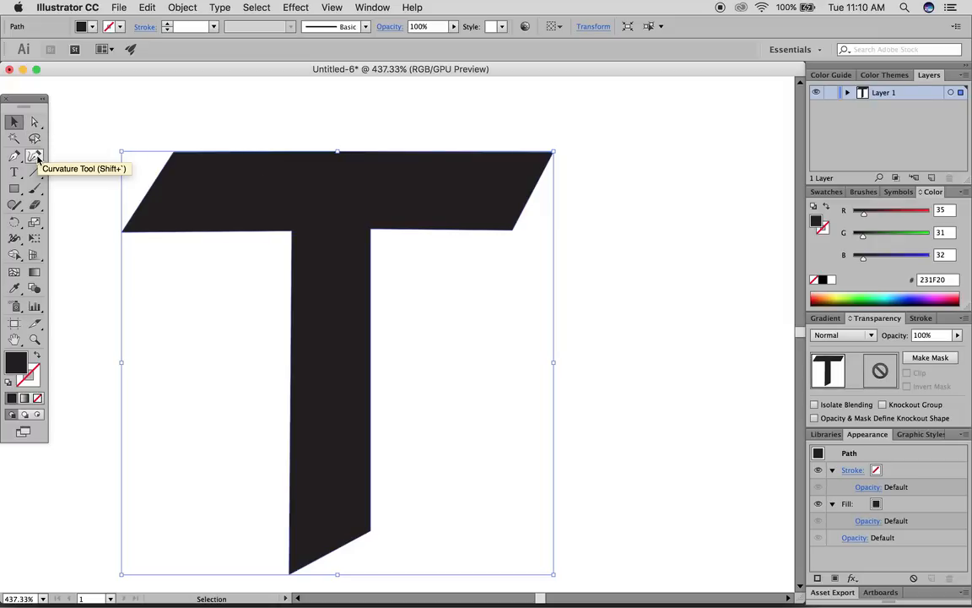
- Bend the T's top edge and corners with the Curvature Tool, leaving it nearly straight
click(35, 157)
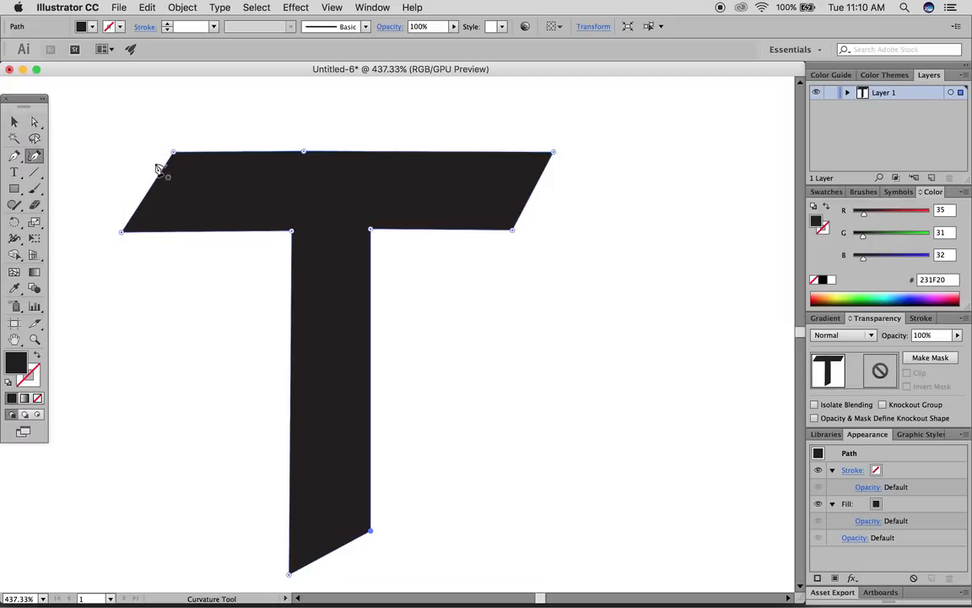
drag(304, 152, 281, 153)
mouse_move(173, 152)
mouse_down()
mouse_move(177, 174)
mouse_move(174, 153)
mouse_up()
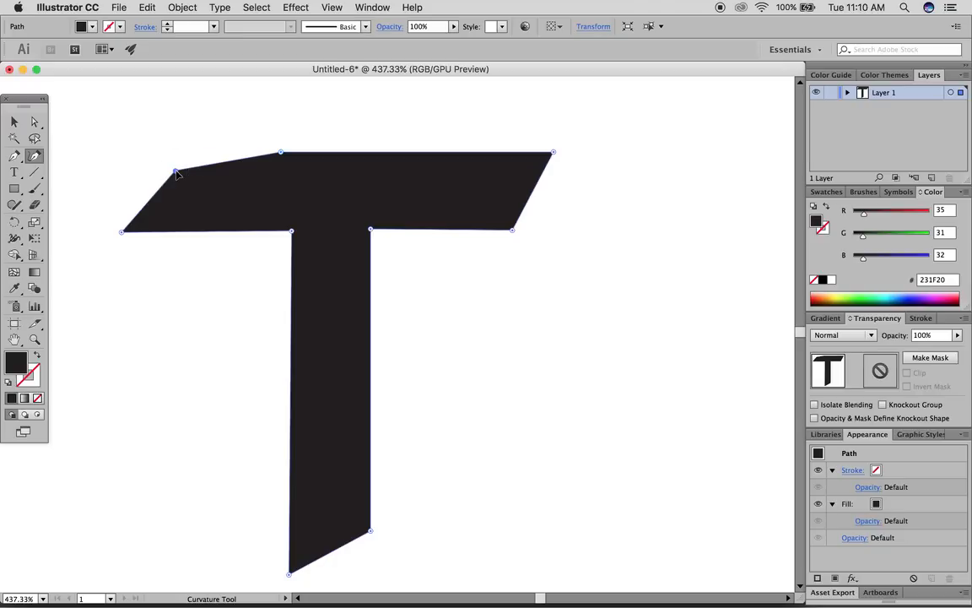
mouse_move(123, 232)
mouse_down()
mouse_move(135, 218)
mouse_move(119, 232)
mouse_up()
mouse_move(290, 236)
mouse_down()
mouse_move(312, 209)
mouse_move(295, 233)
mouse_up()
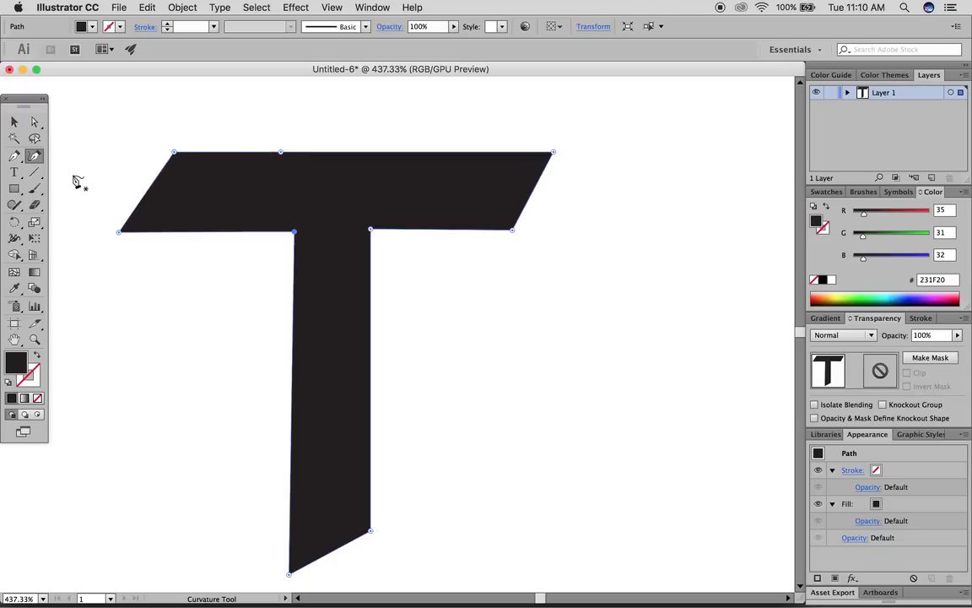
click(34, 156)
drag(13, 156, 84, 173)
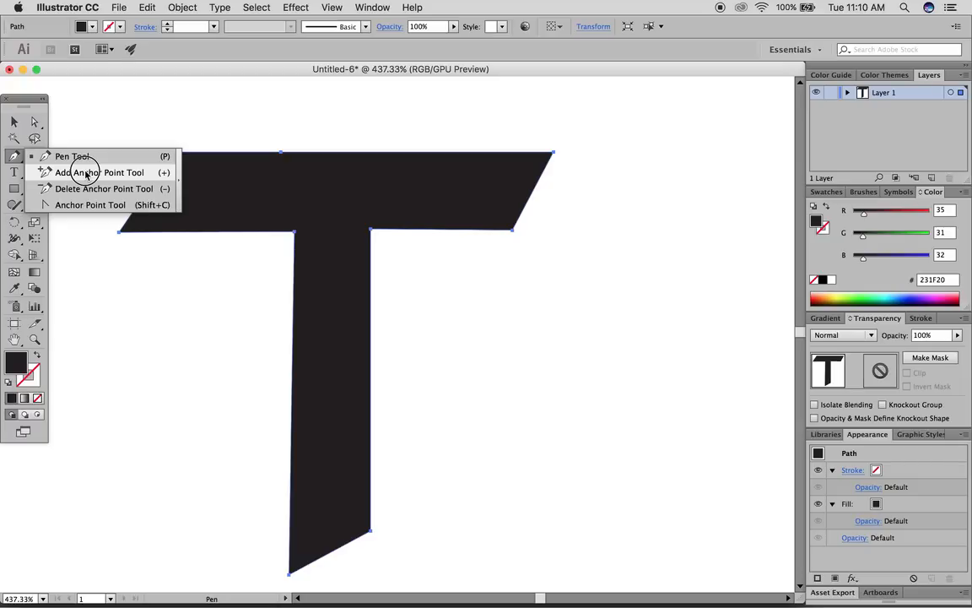
- Add four anchor points along the T's top edge
drag(85, 174, 87, 174)
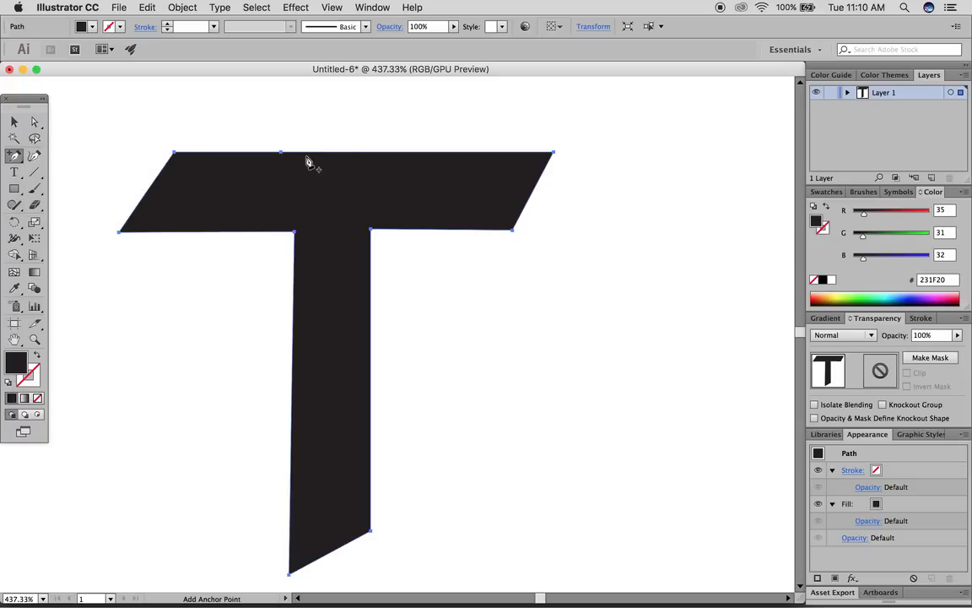
click(419, 155)
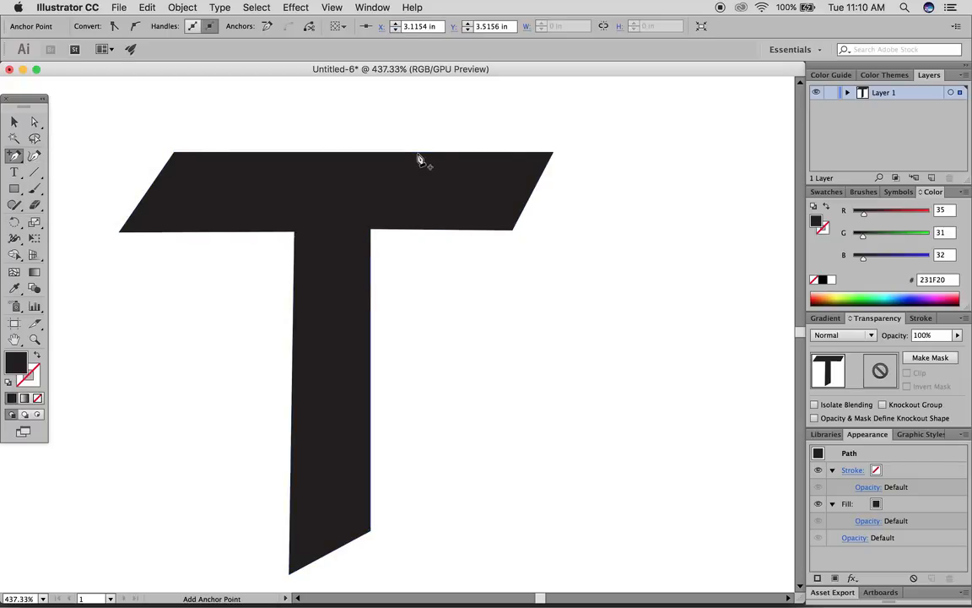
click(445, 155)
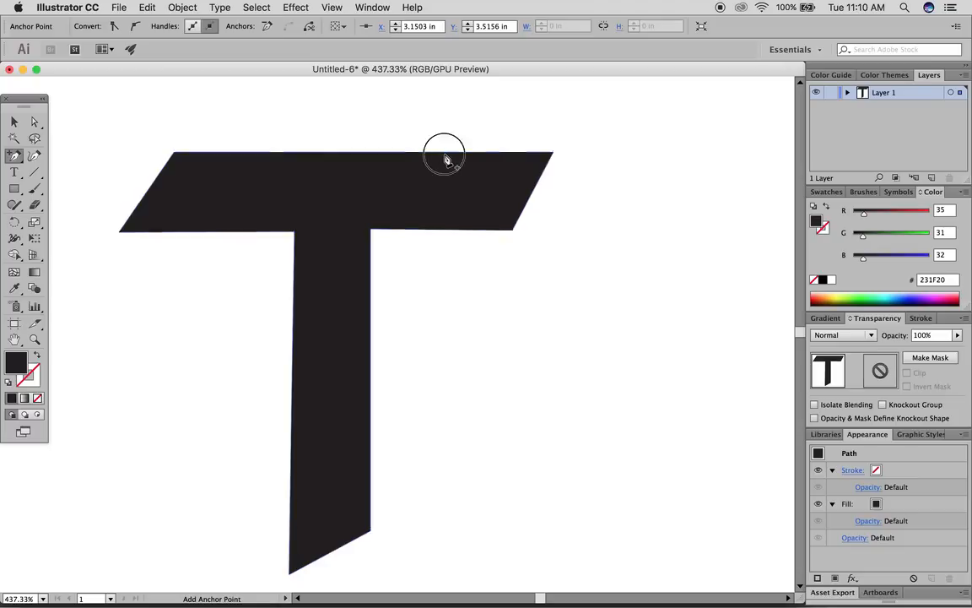
click(373, 155)
click(363, 155)
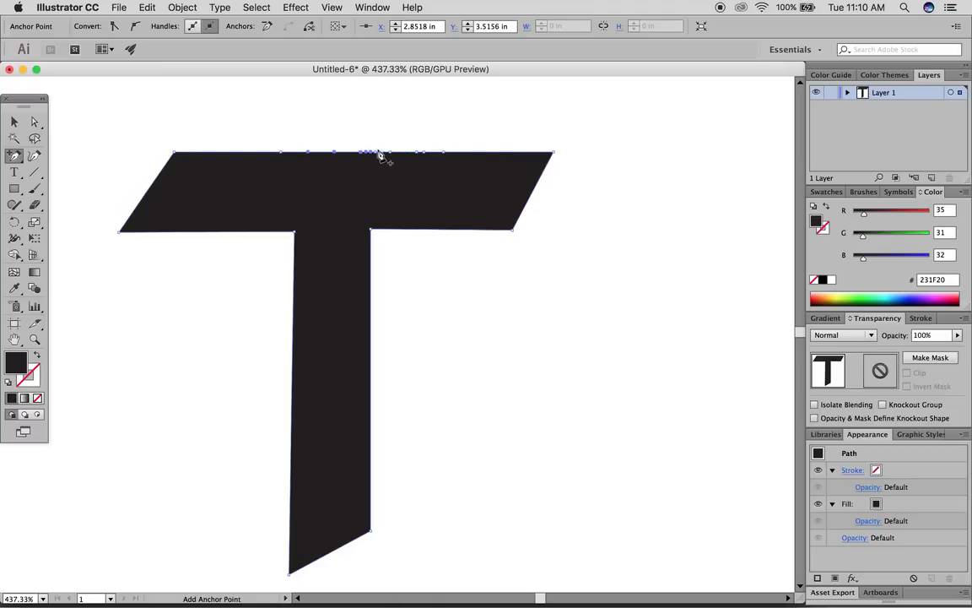
scroll(384, 158, up, 5)
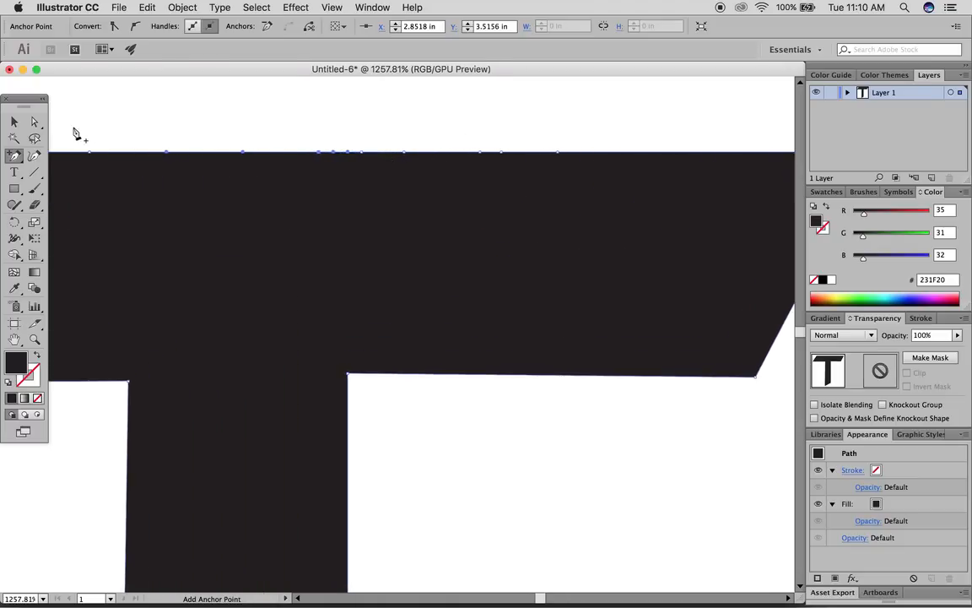
- Drag the new top-edge anchors upward into a smooth bump
click(36, 123)
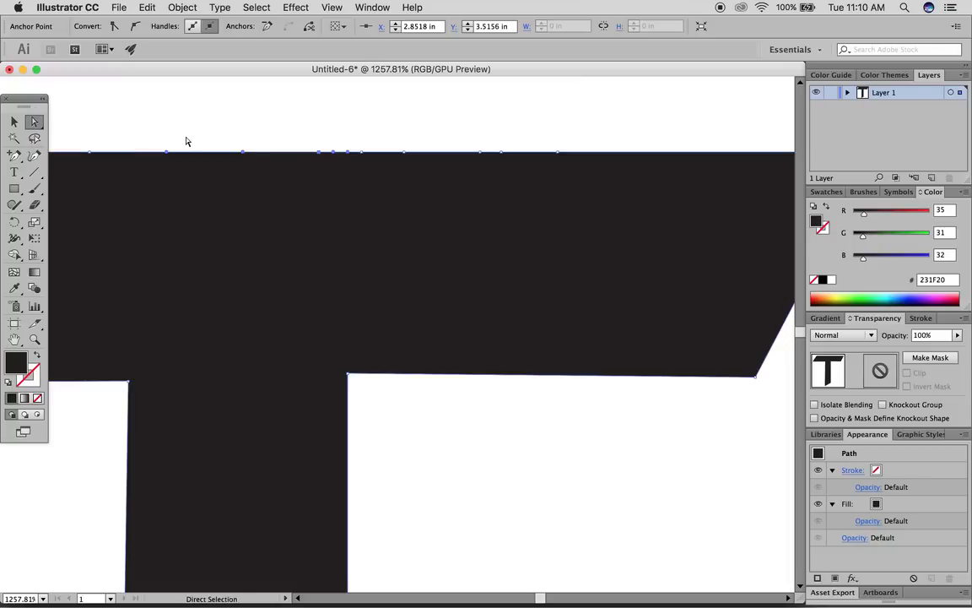
drag(404, 153, 294, 138)
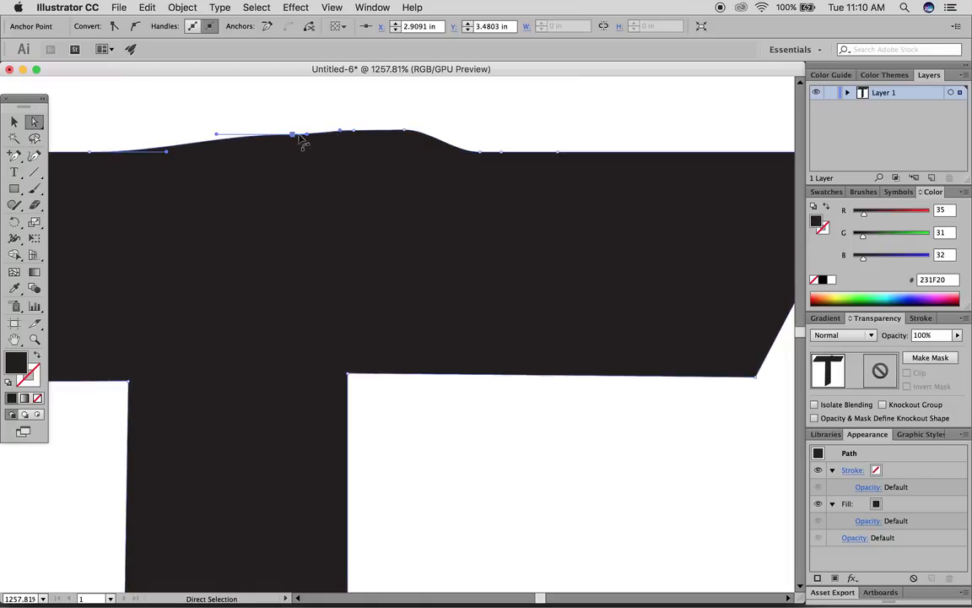
drag(485, 155, 488, 141)
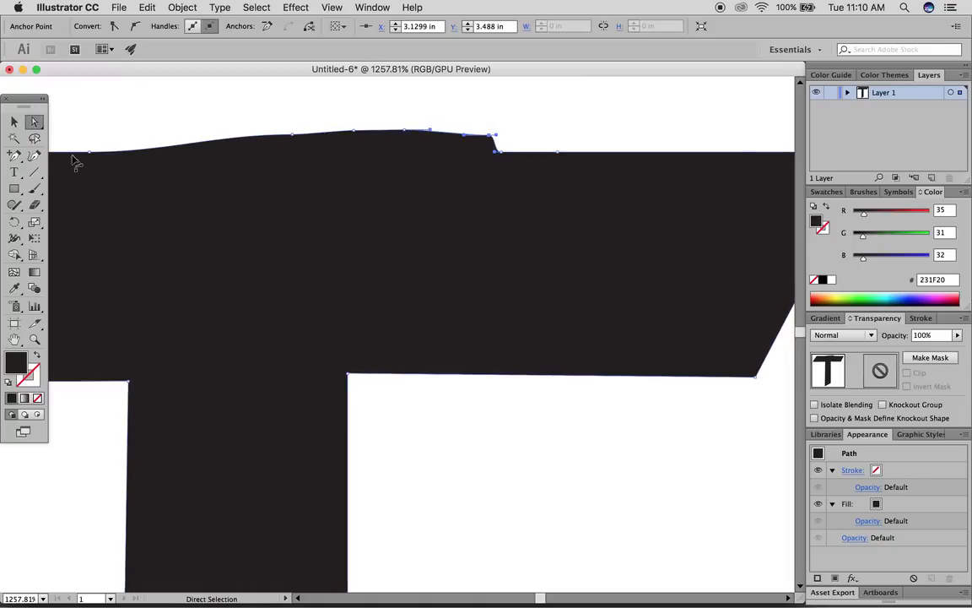
drag(14, 156, 84, 188)
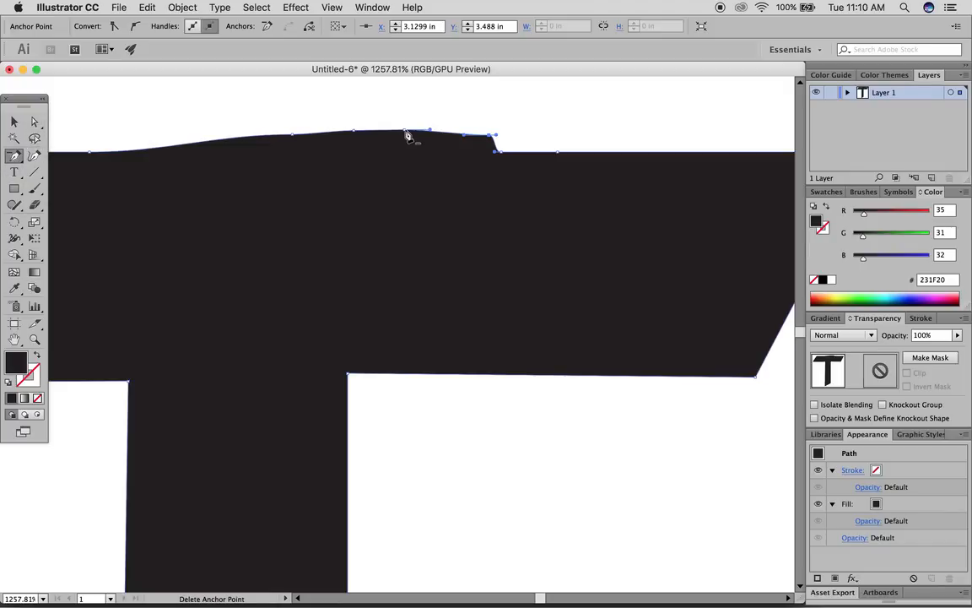
- Delete the added anchors so the T's top edge is flat again
click(406, 133)
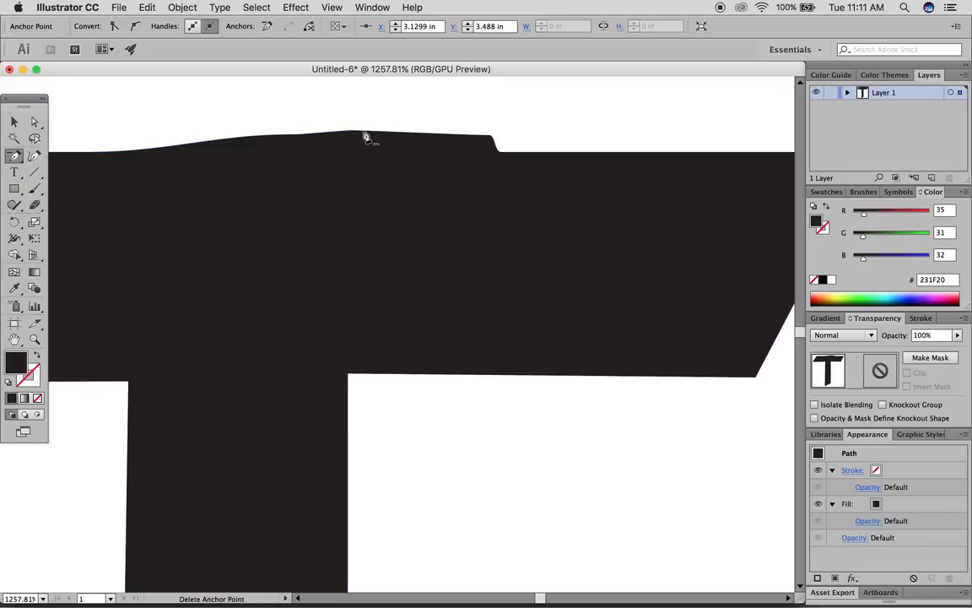
click(35, 121)
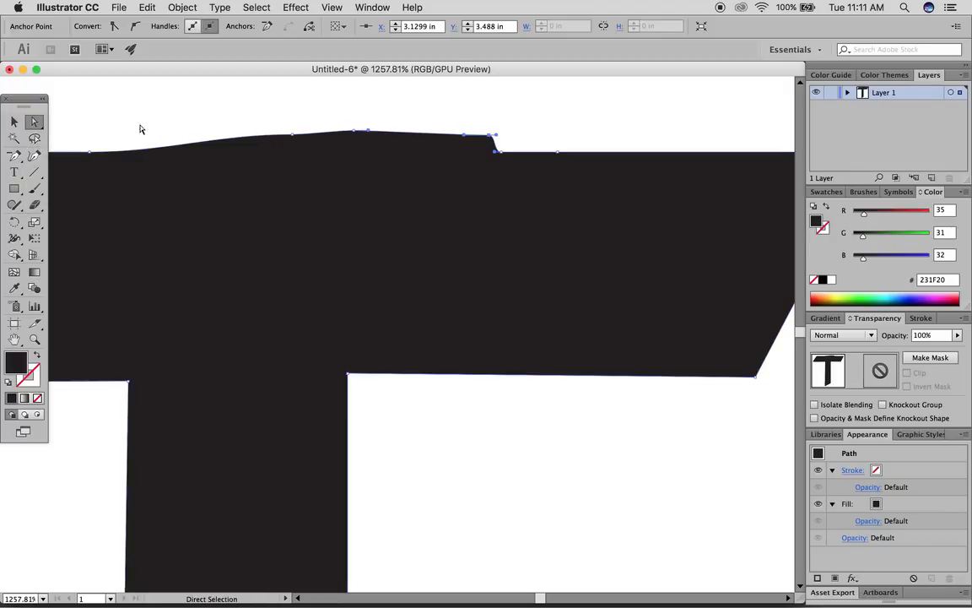
click(13, 157)
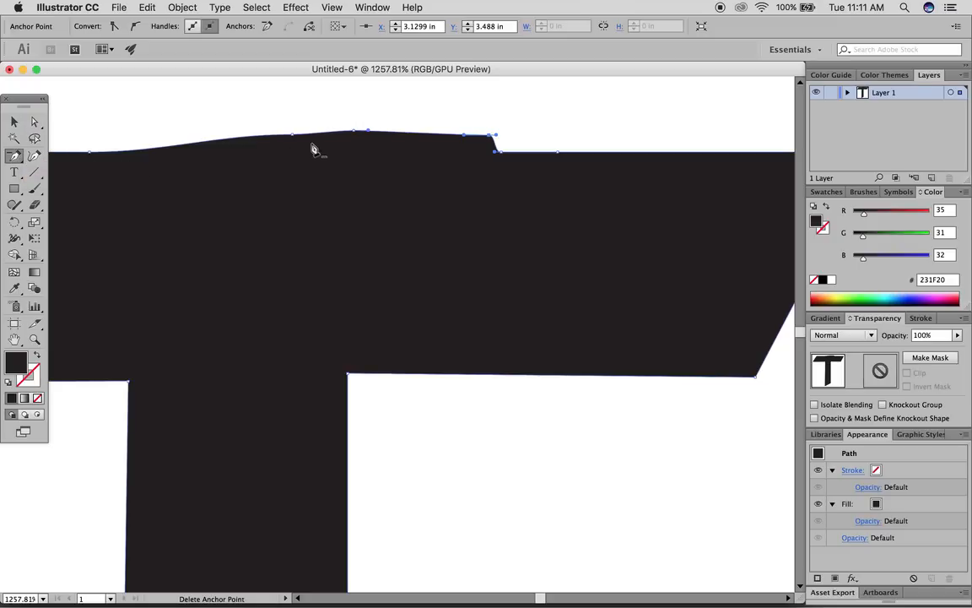
click(356, 133)
click(294, 137)
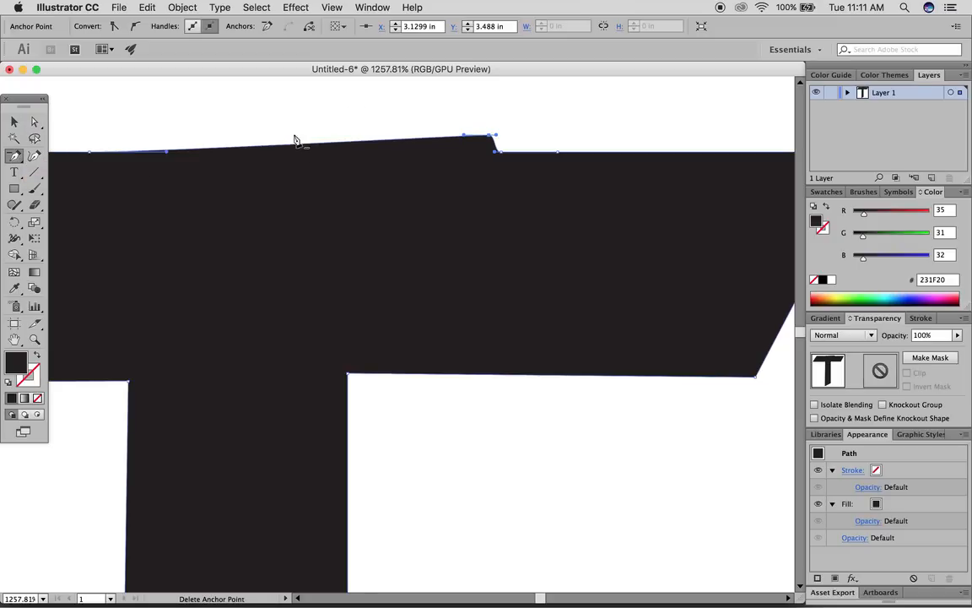
click(491, 140)
click(499, 155)
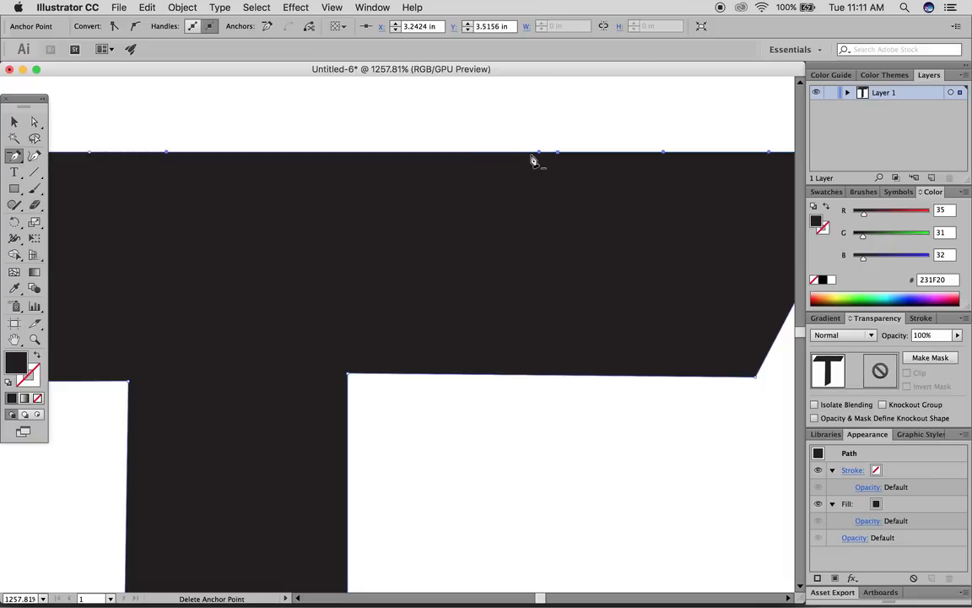
click(537, 156)
click(540, 155)
- Select the whole T shape and delete it
click(14, 118)
click(300, 119)
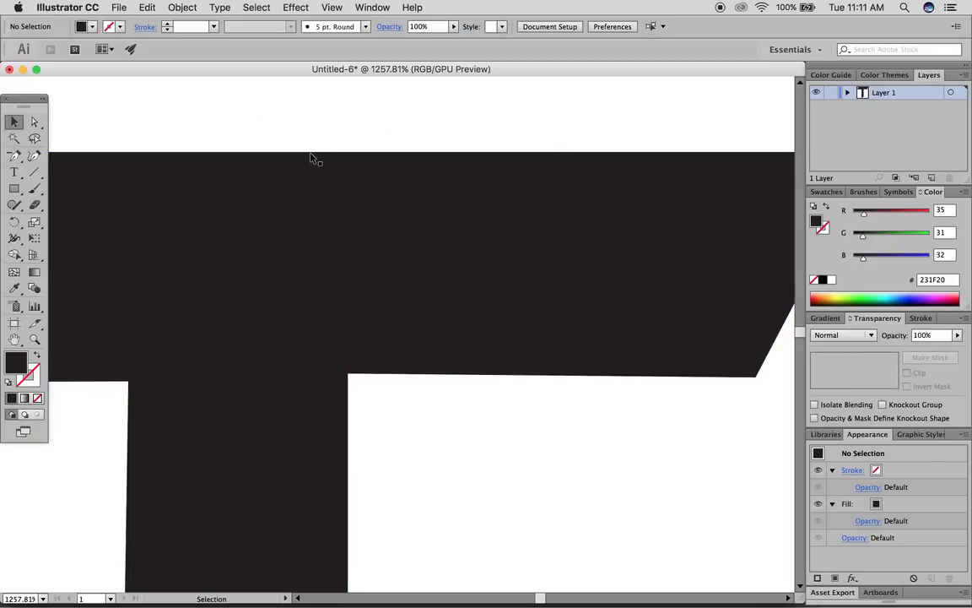
scroll(311, 160, down, 2)
scroll(311, 163, down, 6)
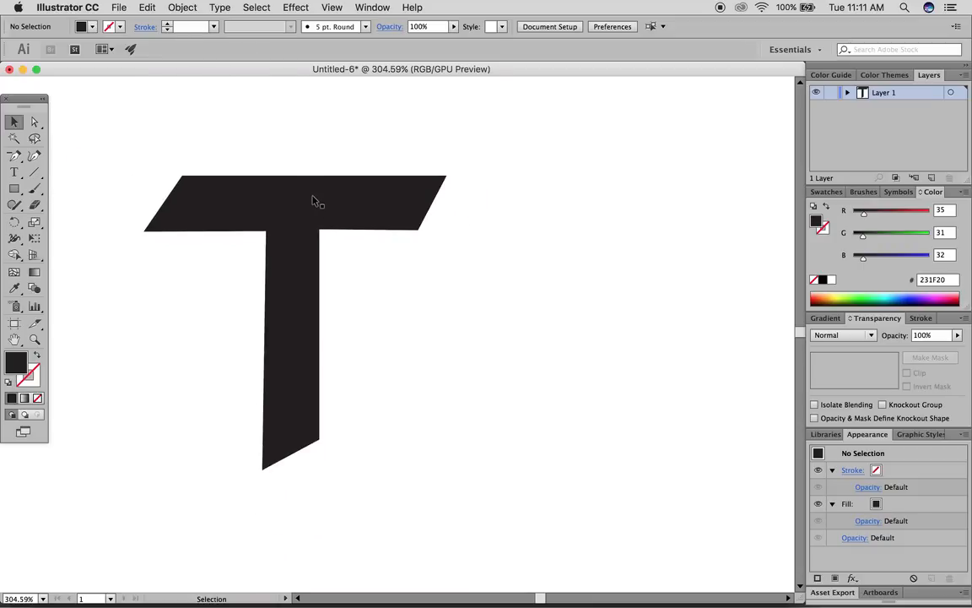
click(319, 191)
key(Delete)
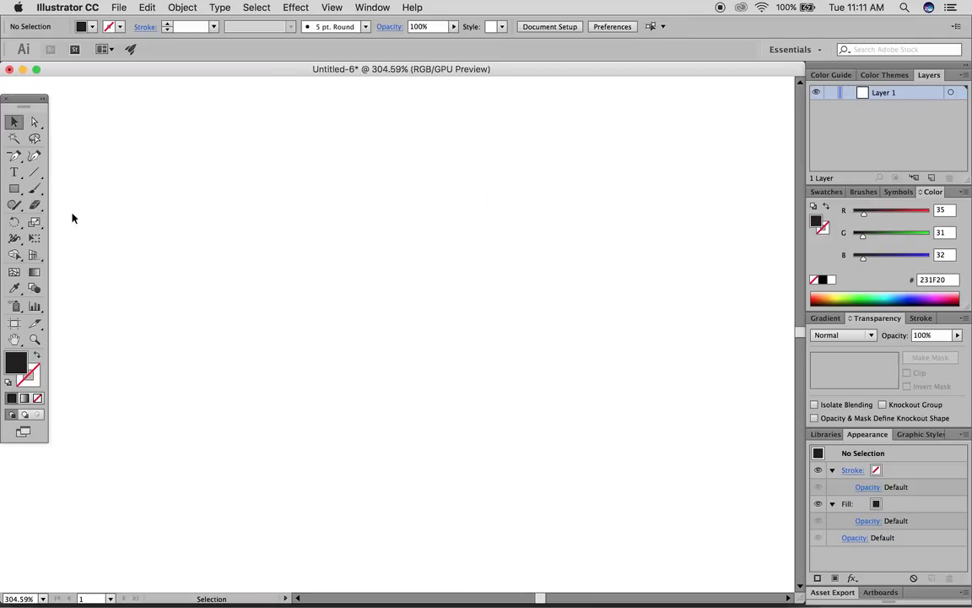
- Draw a four-point wavy Pen path across the artboard, swapped to a black stroke with no fill
drag(14, 156, 72, 157)
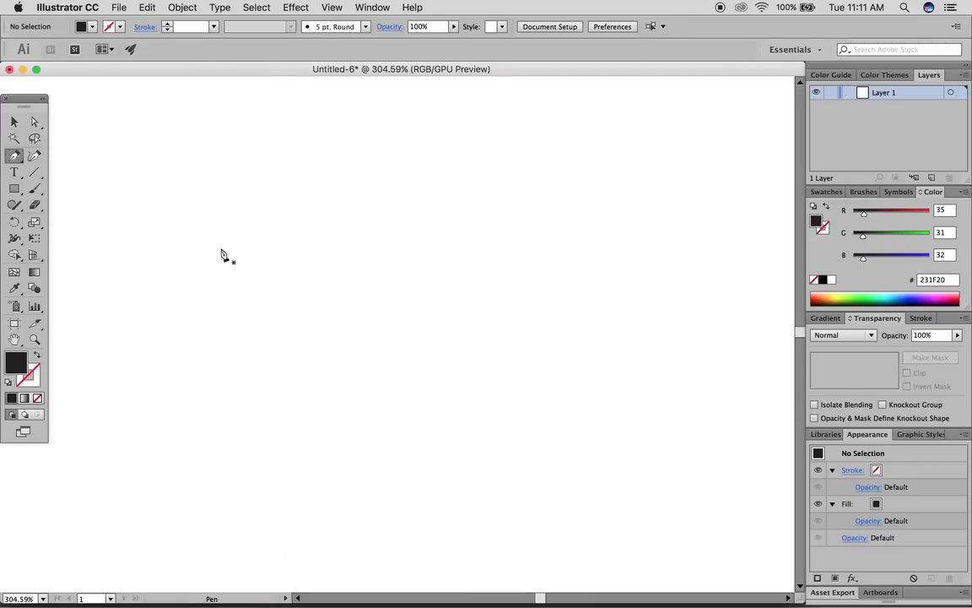
click(103, 226)
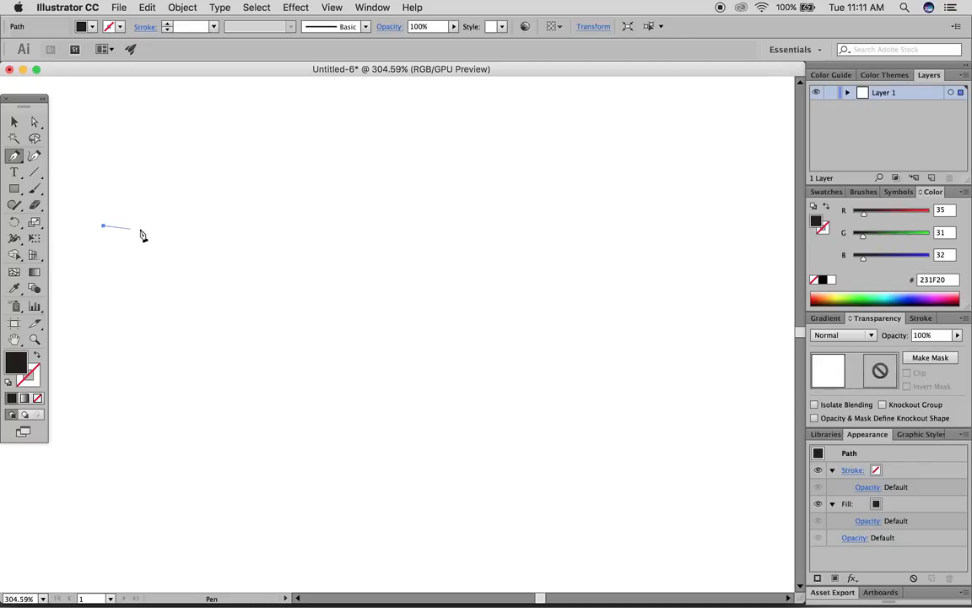
drag(286, 251, 412, 173)
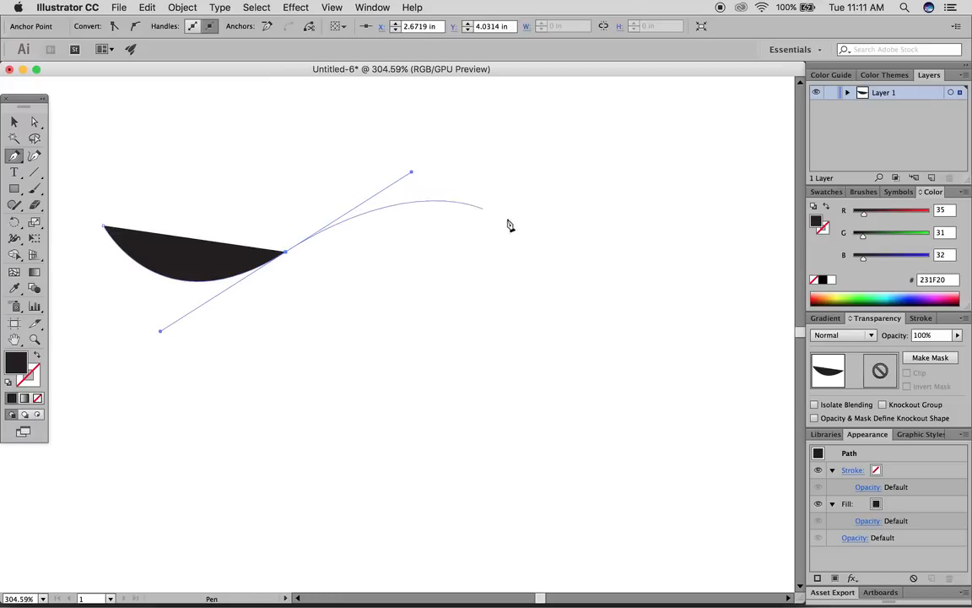
drag(545, 241, 764, 238)
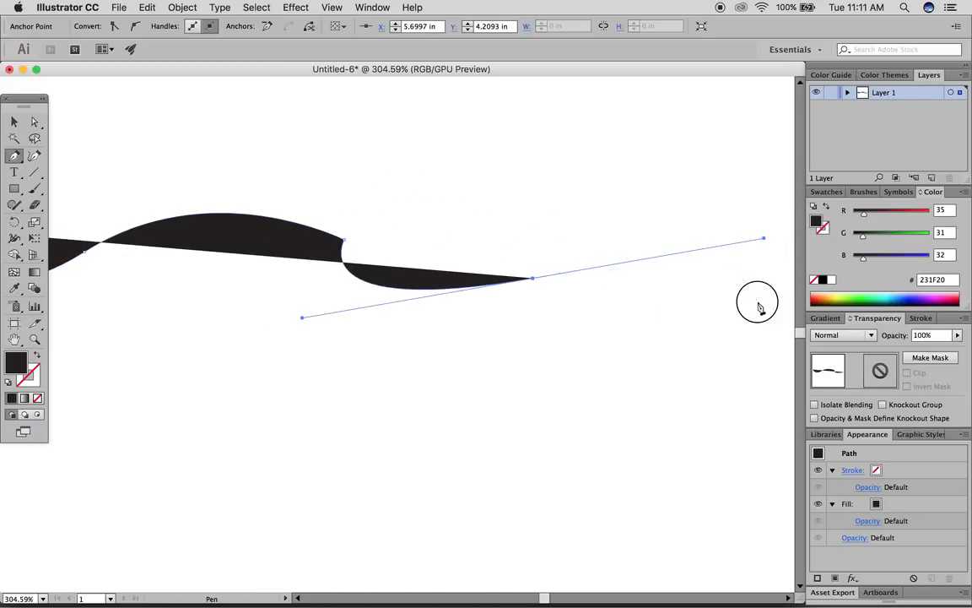
drag(757, 301, 44, 359)
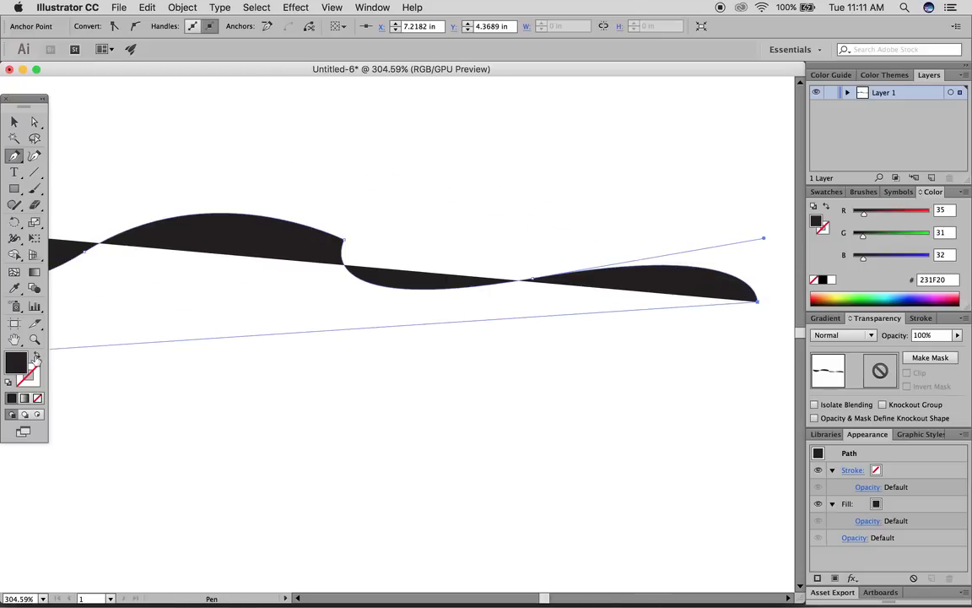
click(35, 358)
click(13, 122)
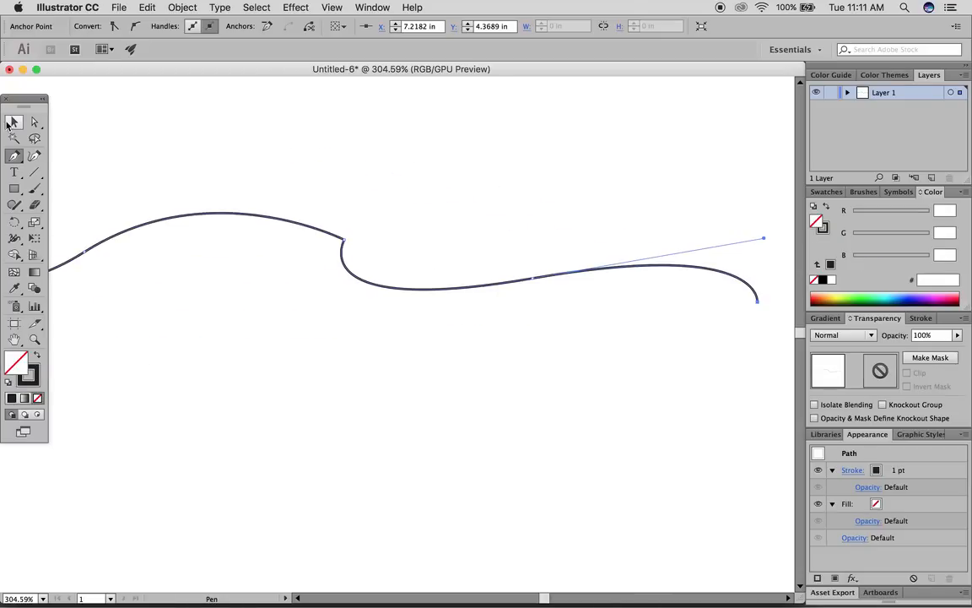
- Trace a second curved Pen path just beneath the first wave
click(342, 134)
scroll(471, 338, left, 5)
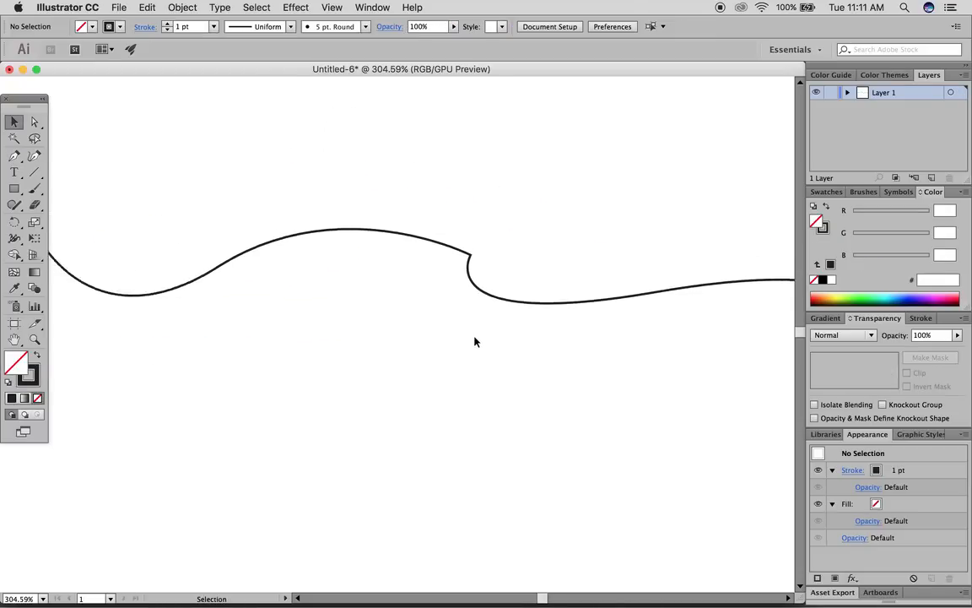
scroll(475, 341, down, 4)
scroll(474, 342, down, 2)
scroll(473, 342, right, 2)
scroll(470, 342, up, 2)
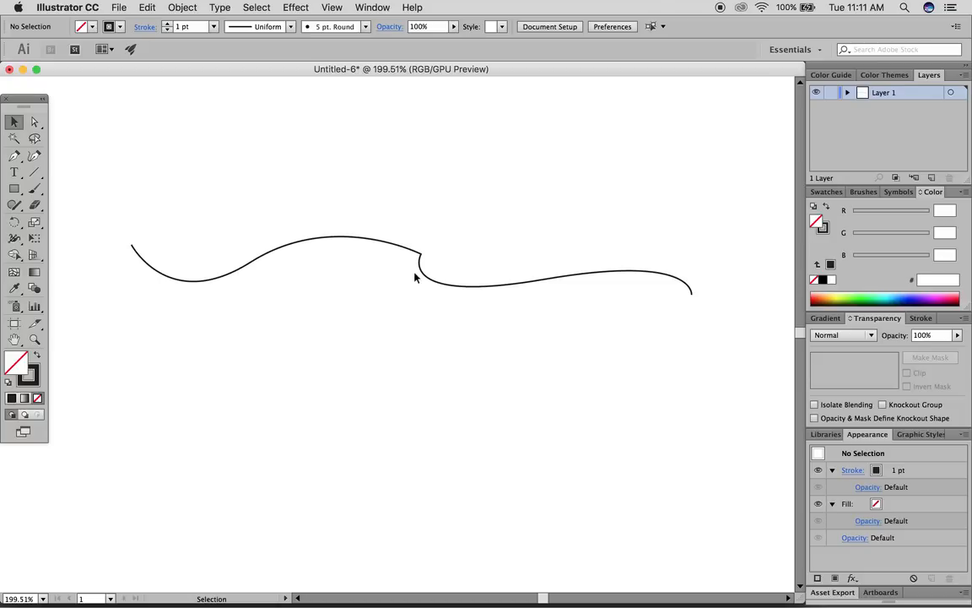
click(16, 156)
click(128, 260)
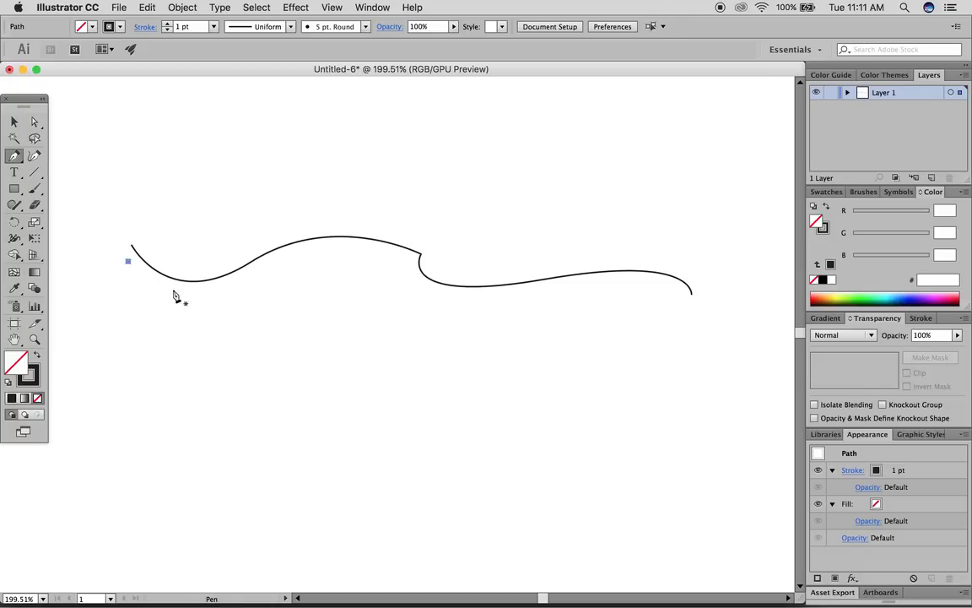
drag(242, 284, 318, 247)
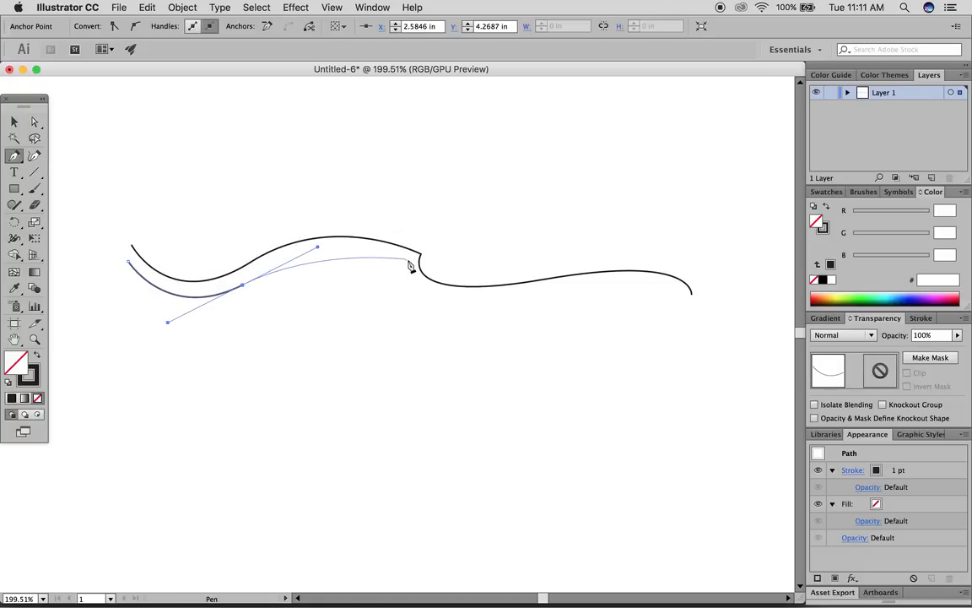
drag(407, 260, 498, 292)
click(409, 261)
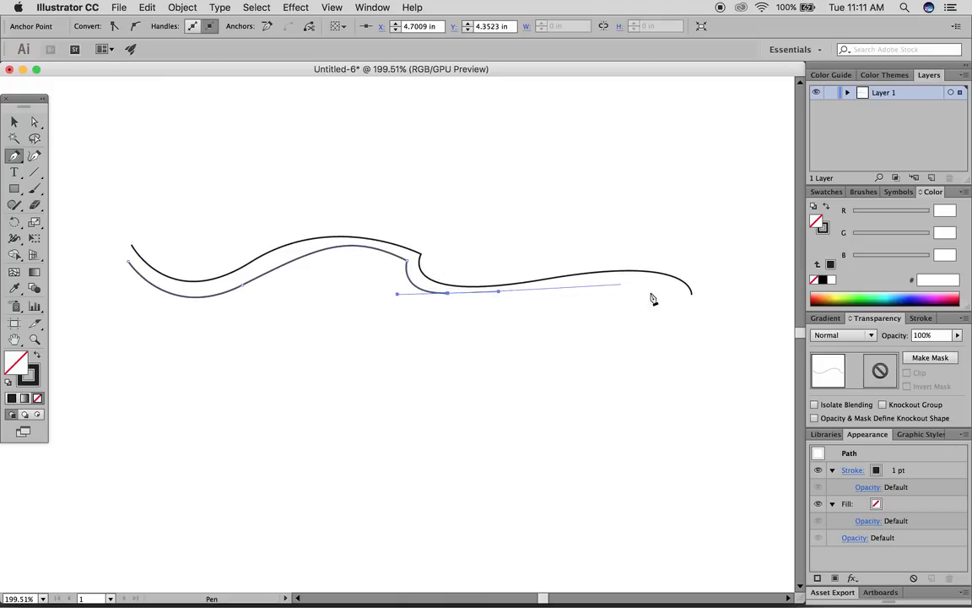
drag(676, 300, 686, 352)
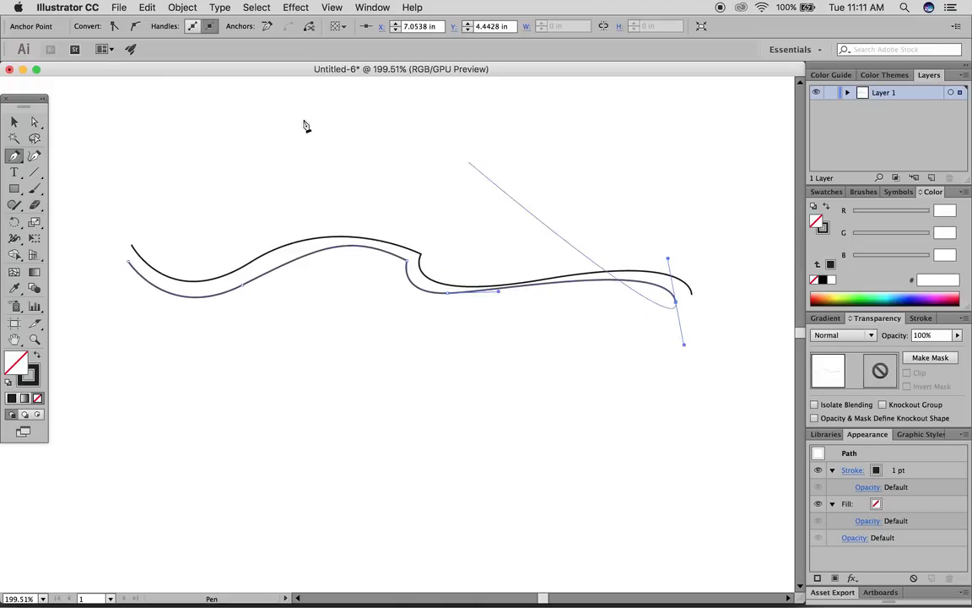
click(13, 122)
- Select the two wavy curves
click(149, 135)
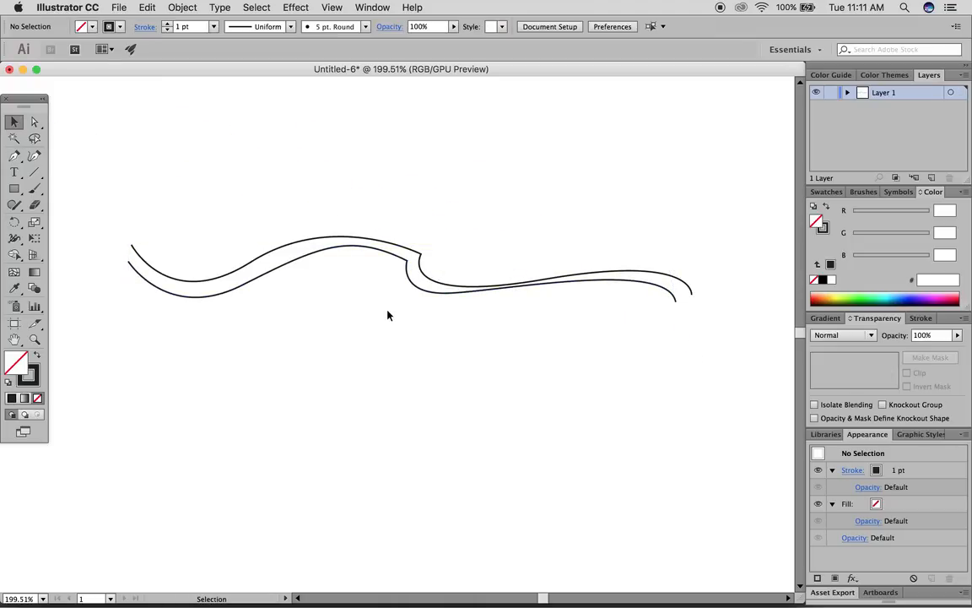
scroll(387, 315, right, 3)
scroll(388, 315, up, 2)
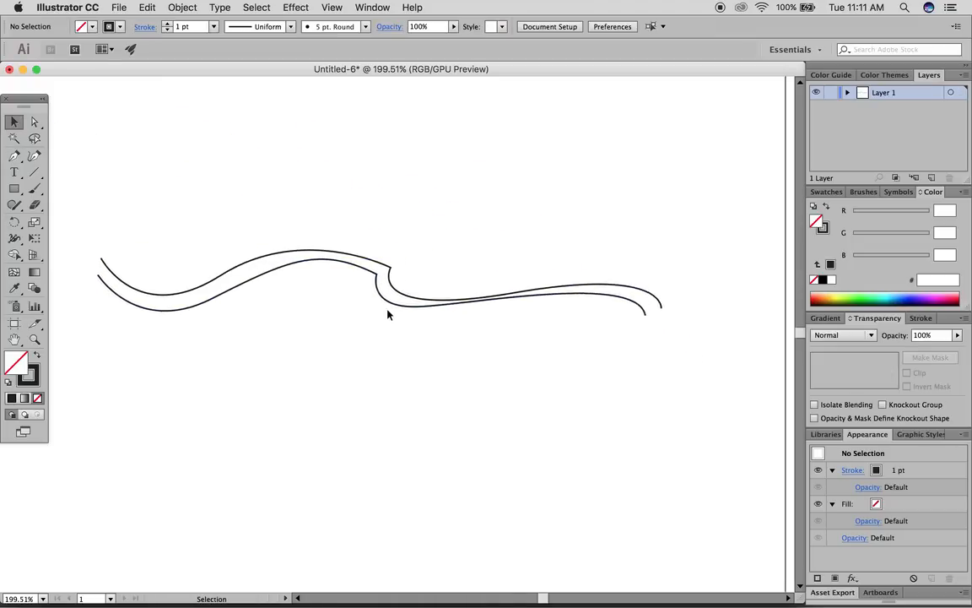
click(290, 256)
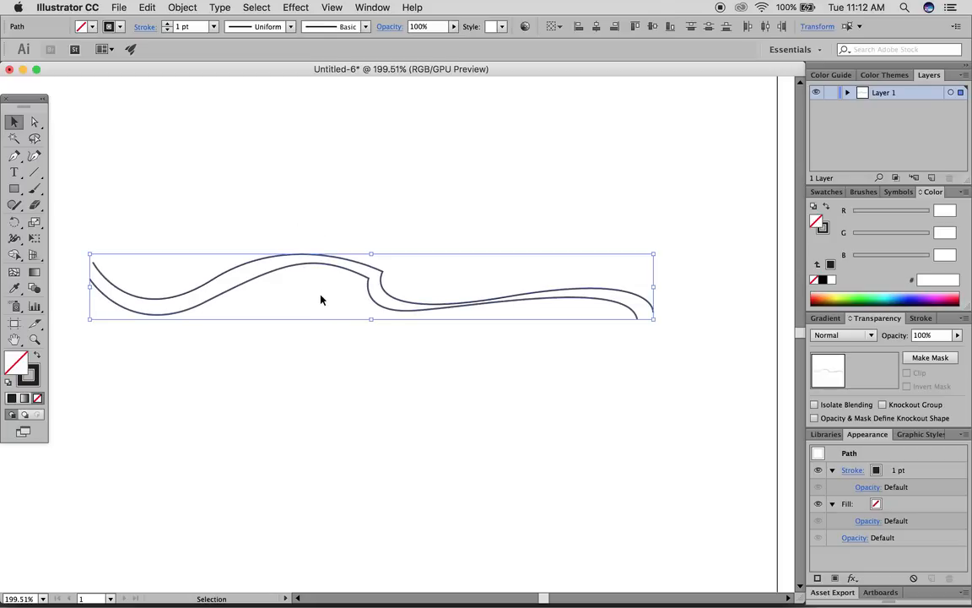
- Delete the wavy curves and draw a closed three-corner triangle with the Pen tool
key(Delete)
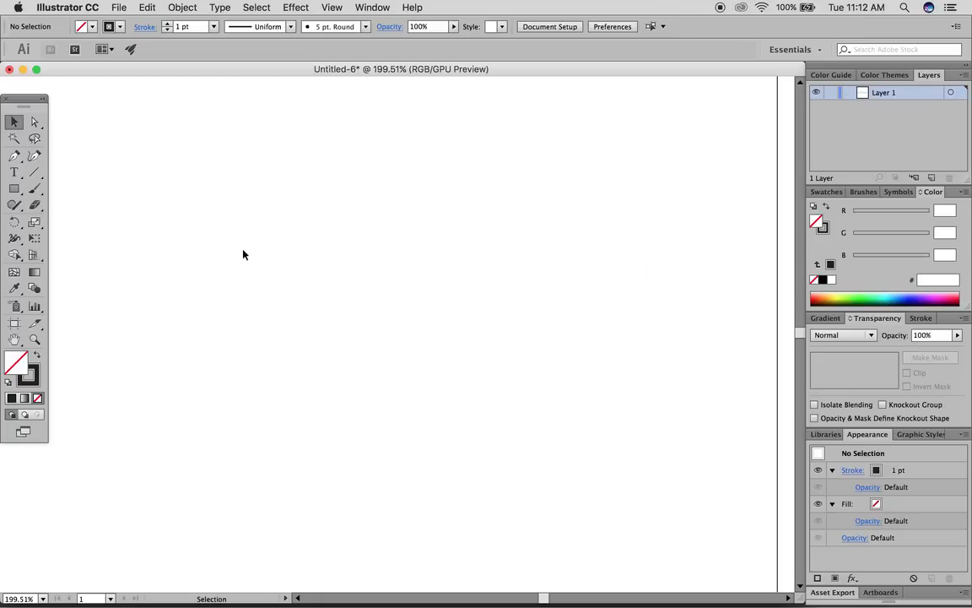
click(13, 156)
click(381, 160)
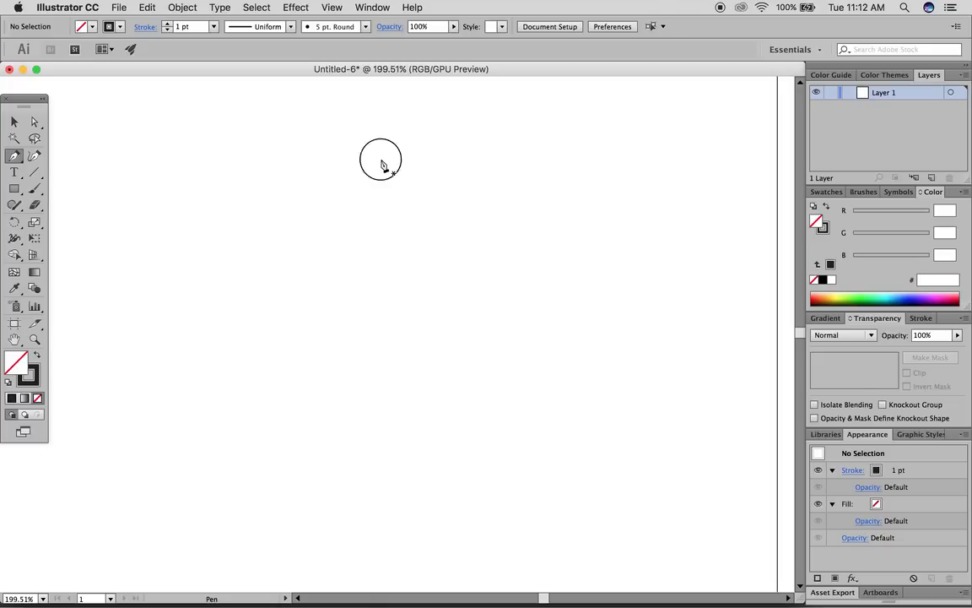
click(226, 344)
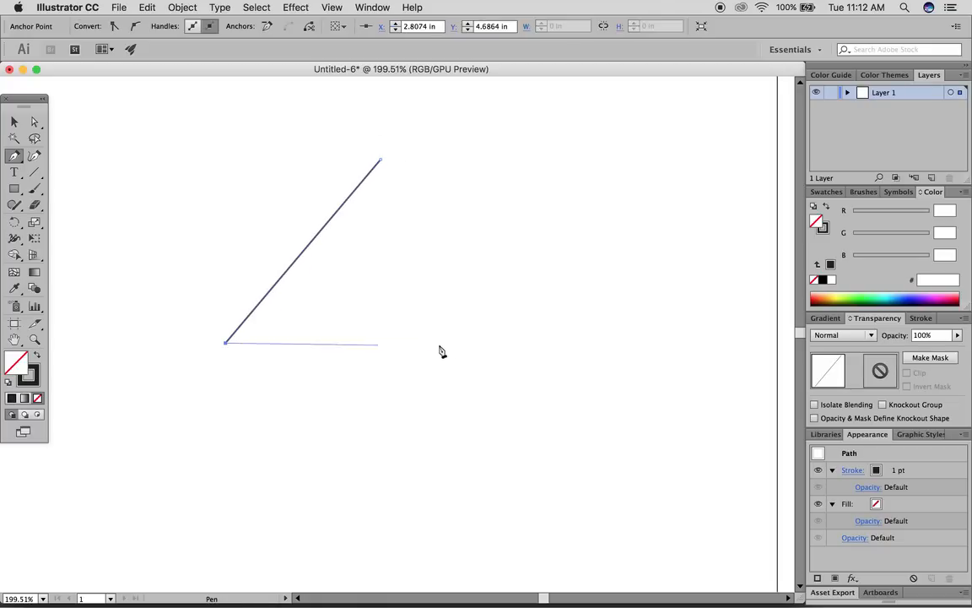
click(505, 343)
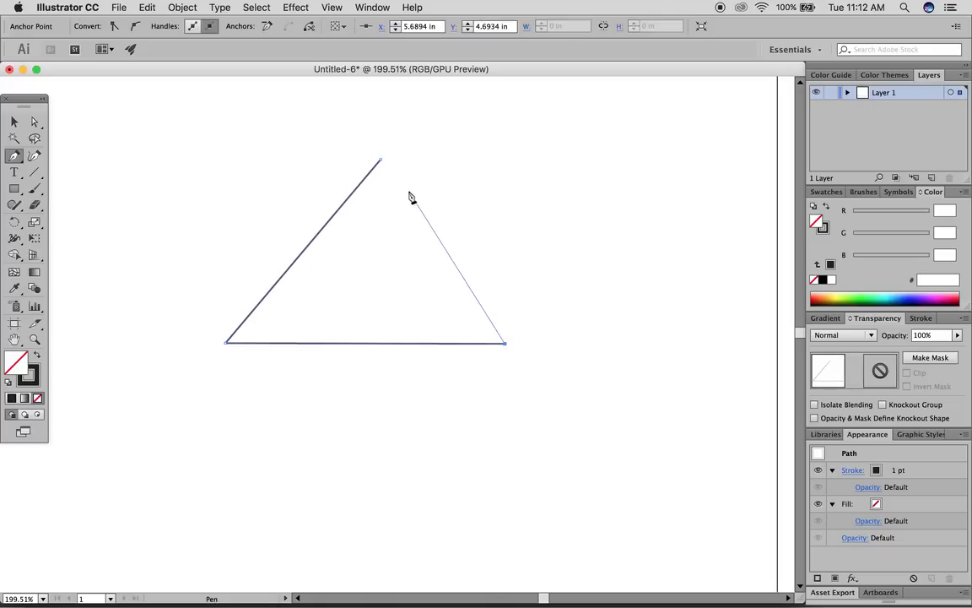
click(381, 159)
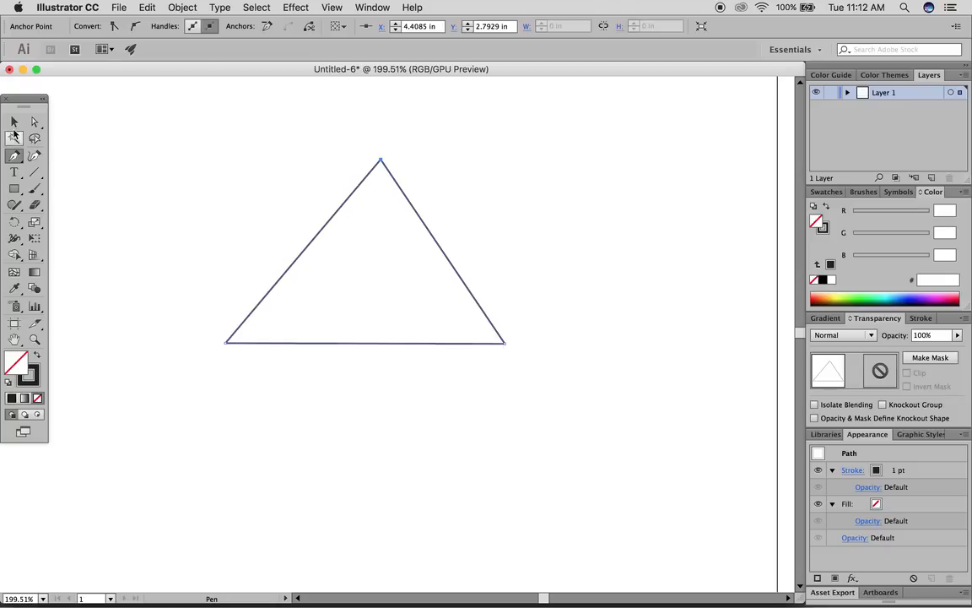
click(14, 123)
click(163, 139)
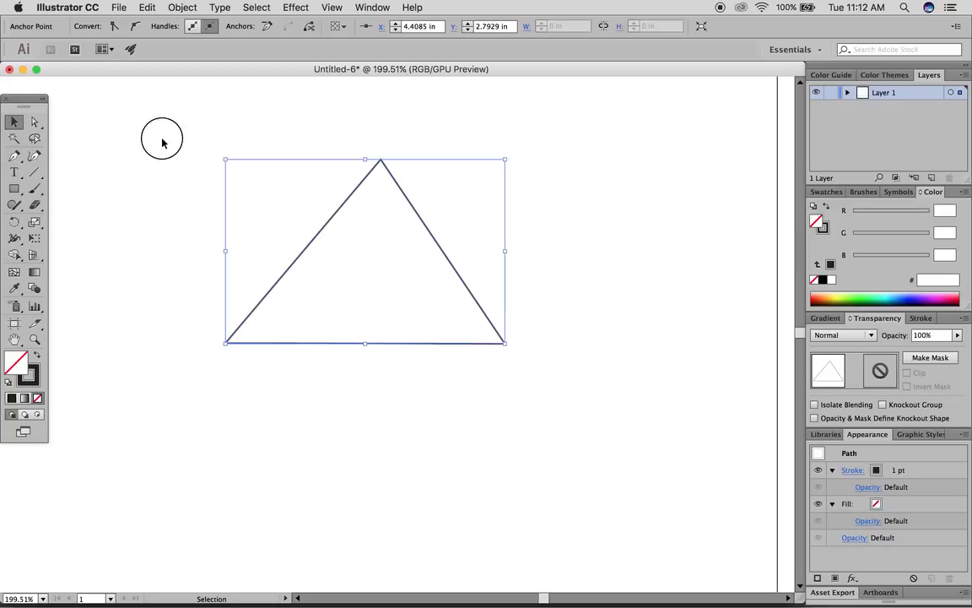
- Convert the triangle's three corners to curves with the Anchor Point Tool, bowing its bottom edge upward
click(318, 236)
click(14, 157)
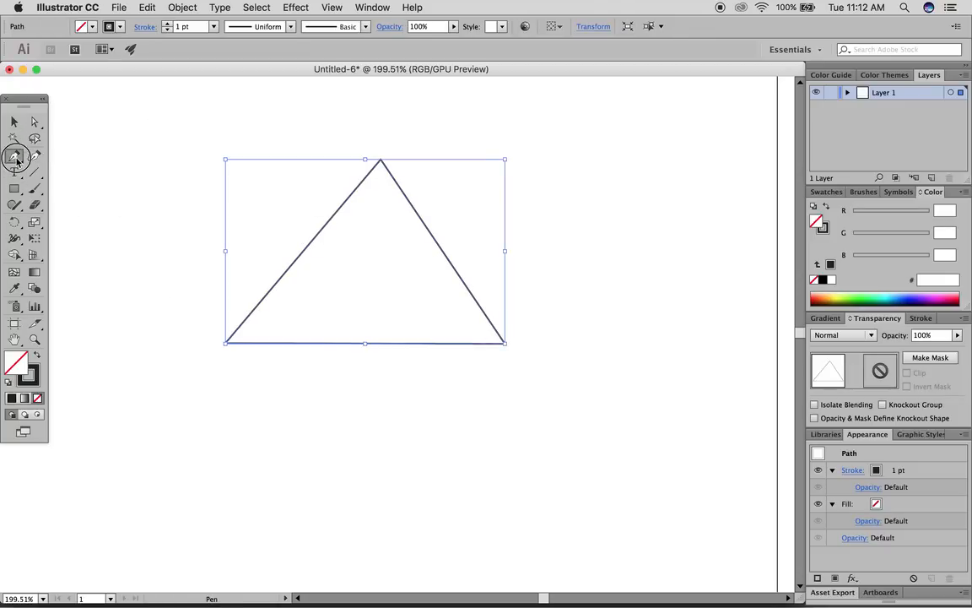
drag(17, 163, 72, 205)
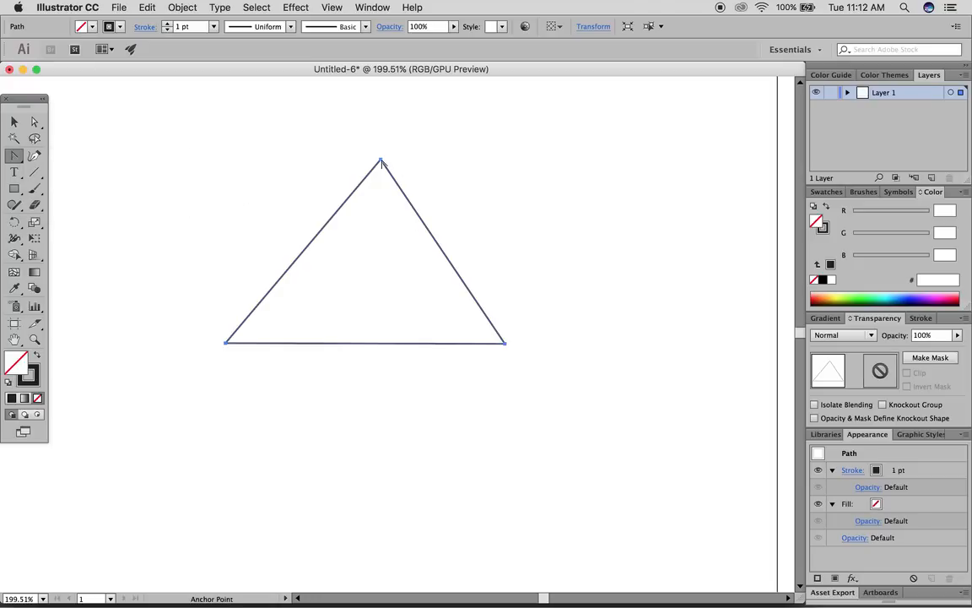
drag(380, 161, 313, 163)
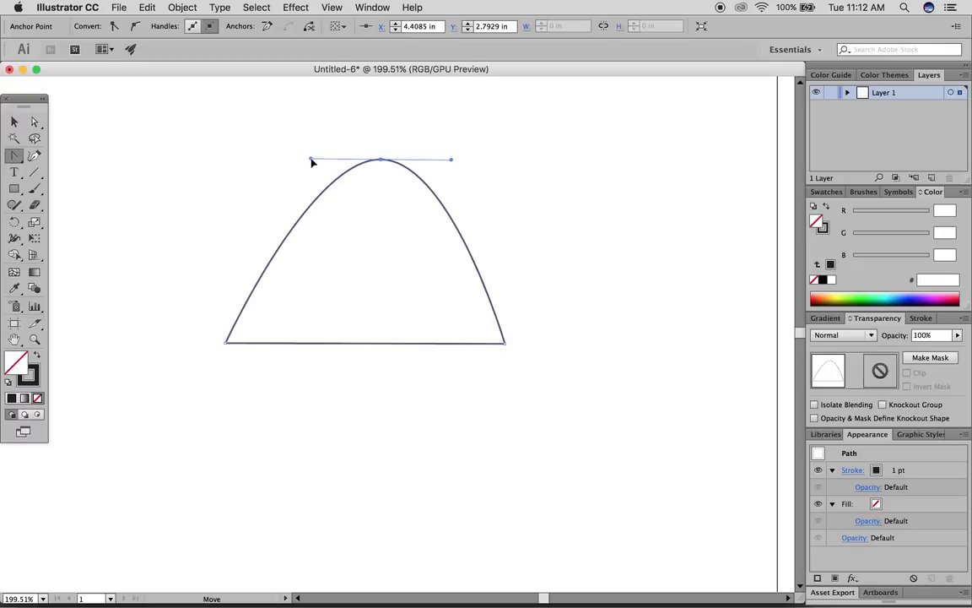
drag(505, 344, 509, 357)
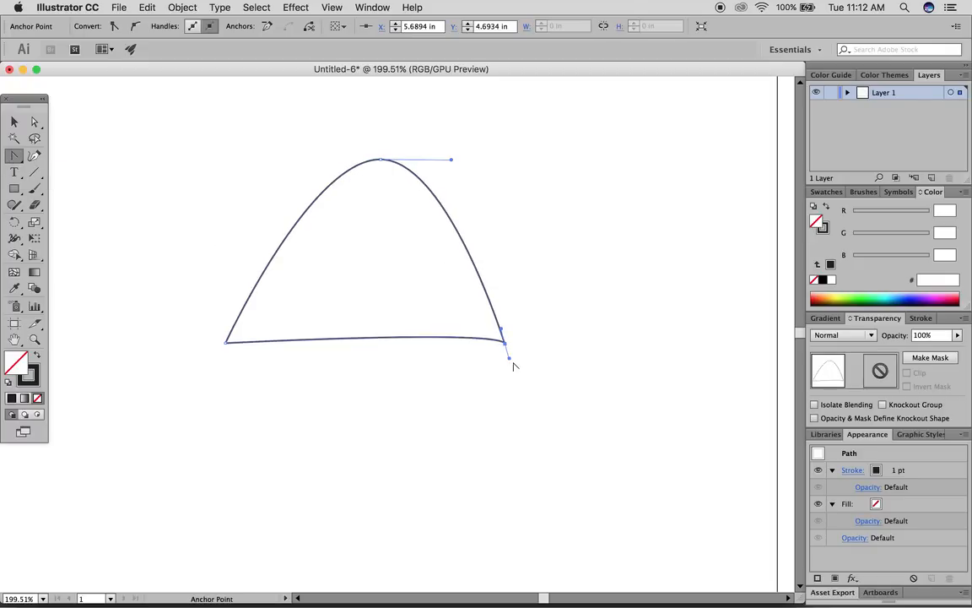
drag(509, 360, 537, 305)
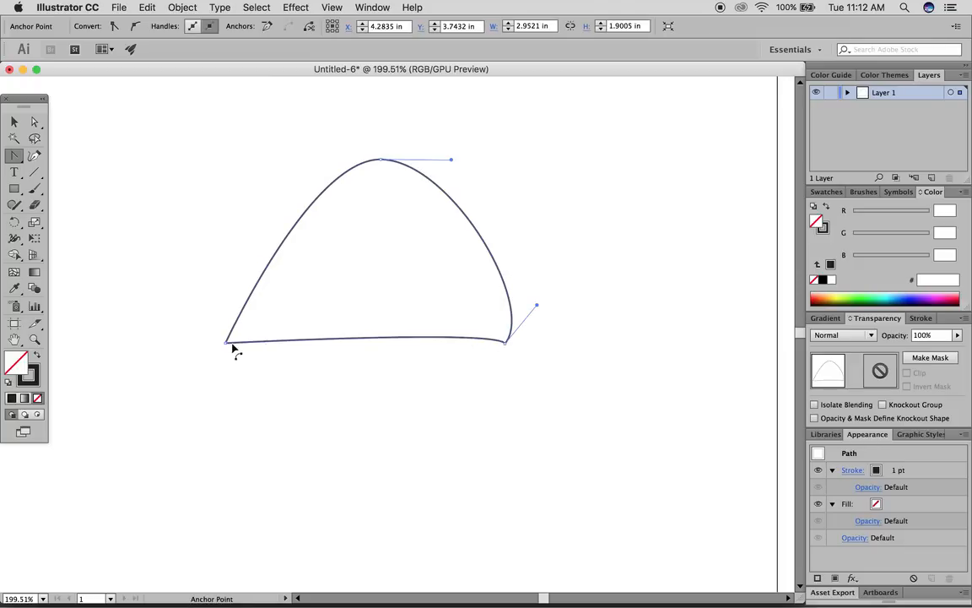
drag(226, 343, 221, 404)
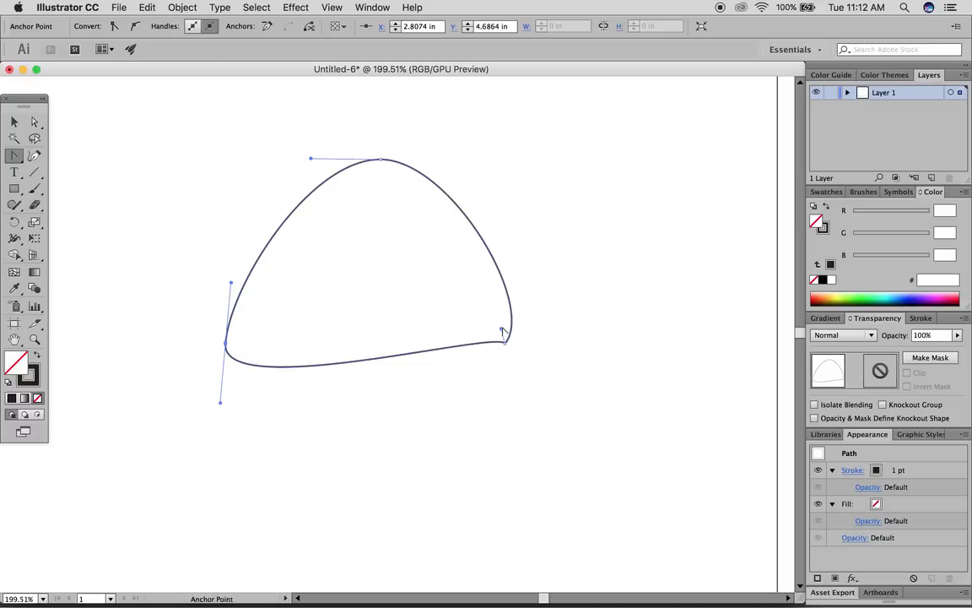
drag(503, 332, 362, 188)
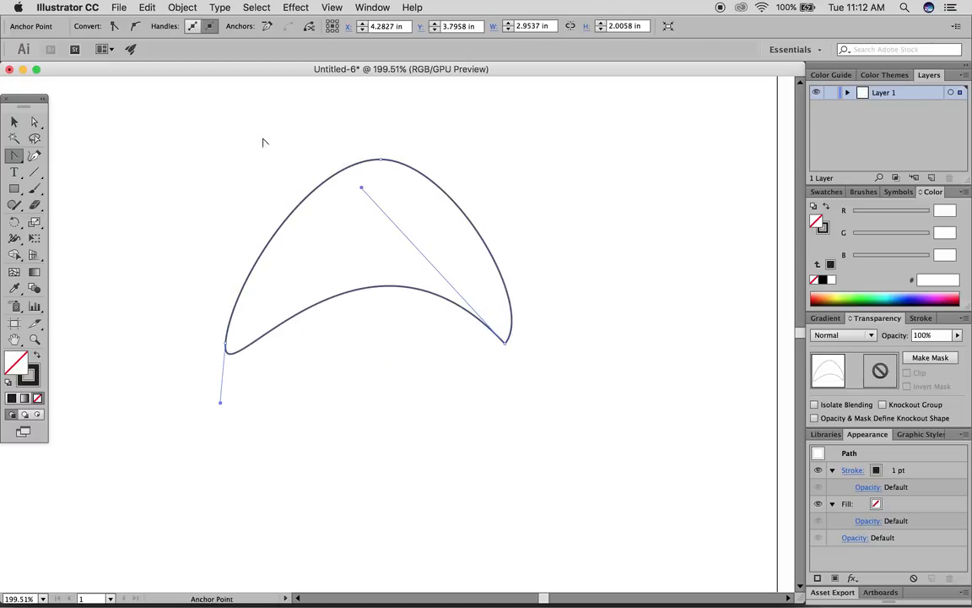
click(13, 121)
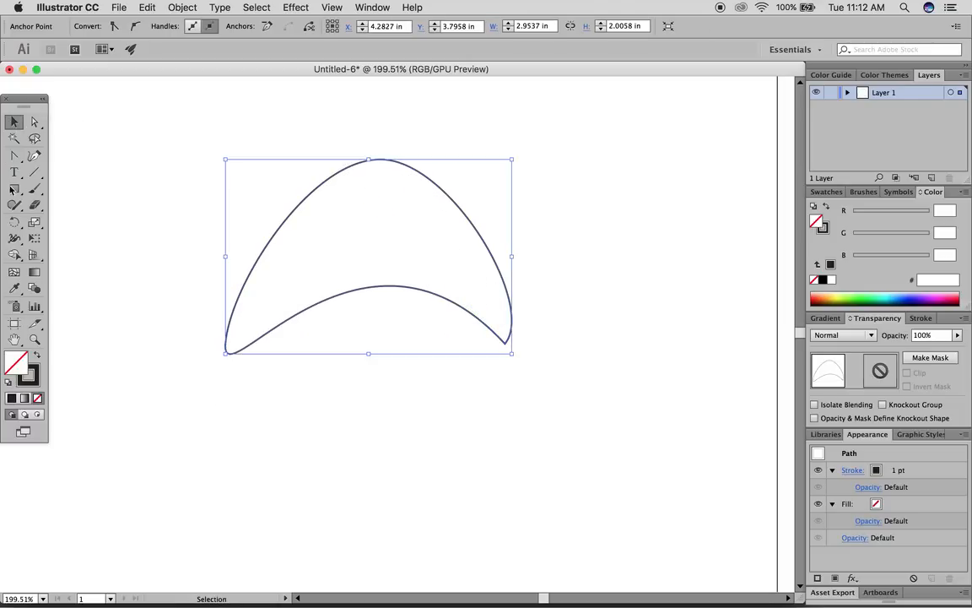
- Swap the arch's fill and stroke so it becomes a solid black shape
click(37, 352)
click(97, 254)
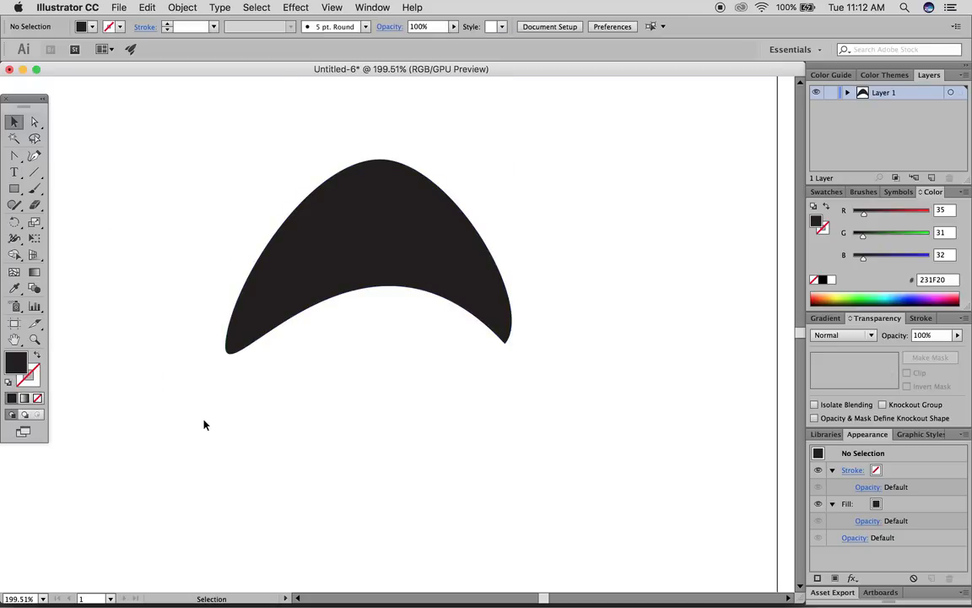
click(332, 230)
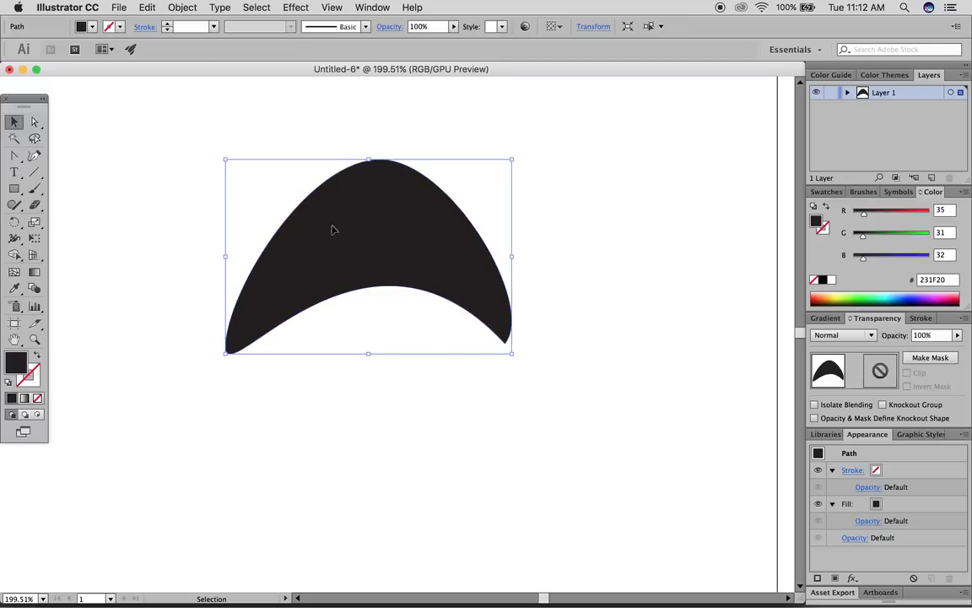
- Draw a closed curved wedge path beside the arch with the Pen tool
click(188, 221)
drag(13, 156, 52, 161)
click(161, 175)
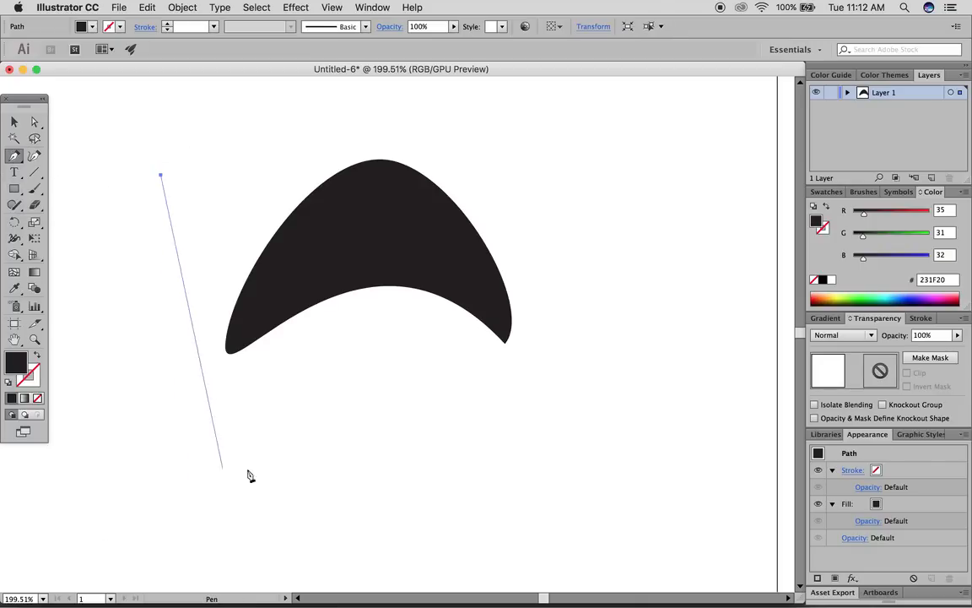
drag(297, 483, 475, 511)
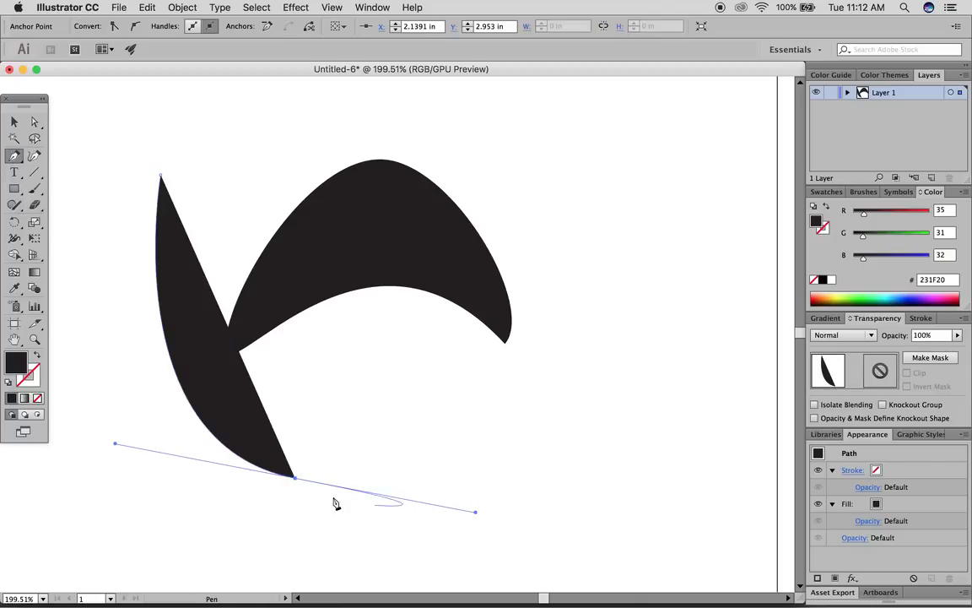
drag(408, 371, 406, 283)
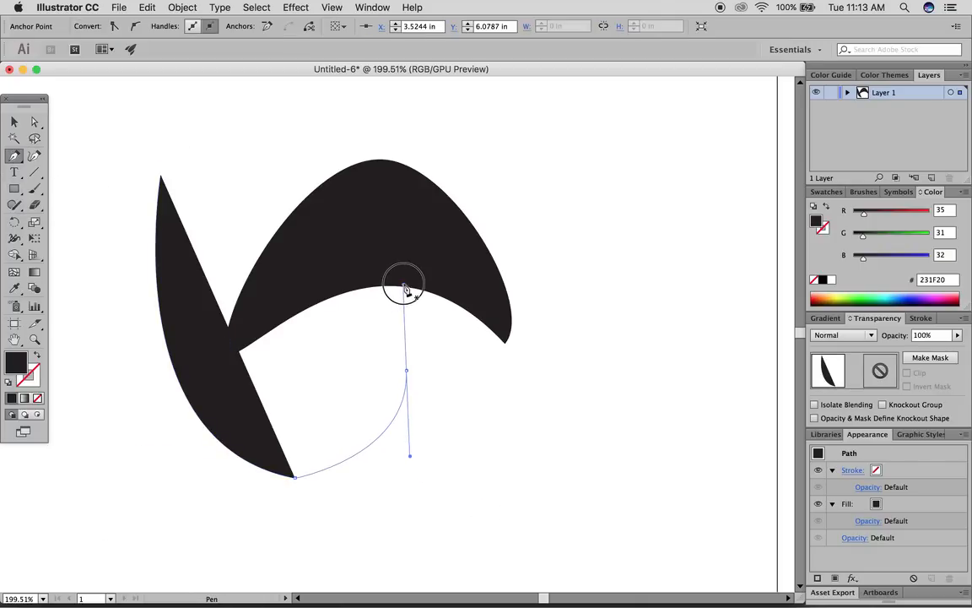
drag(318, 431, 270, 419)
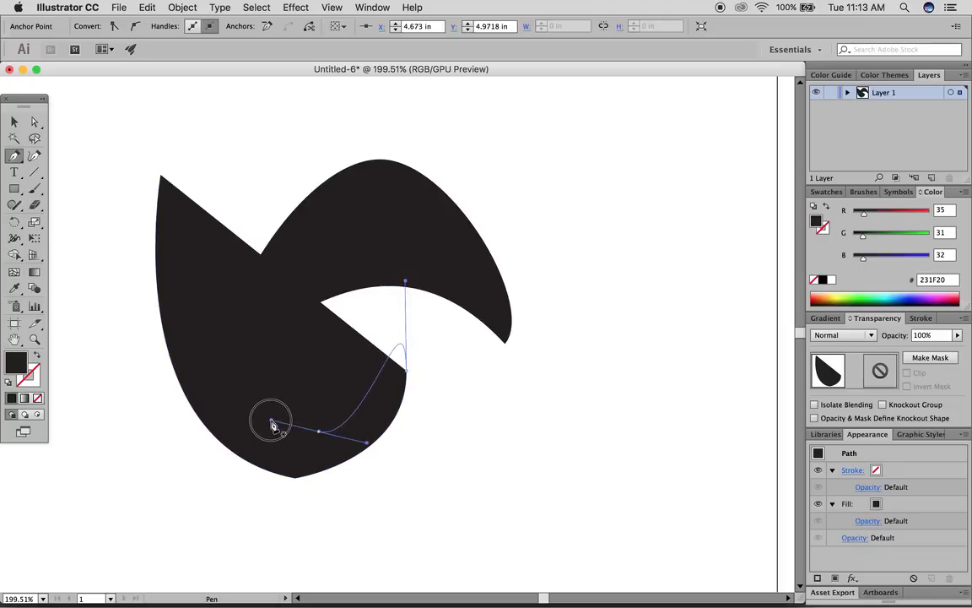
drag(196, 361, 193, 309)
drag(161, 175, 123, 187)
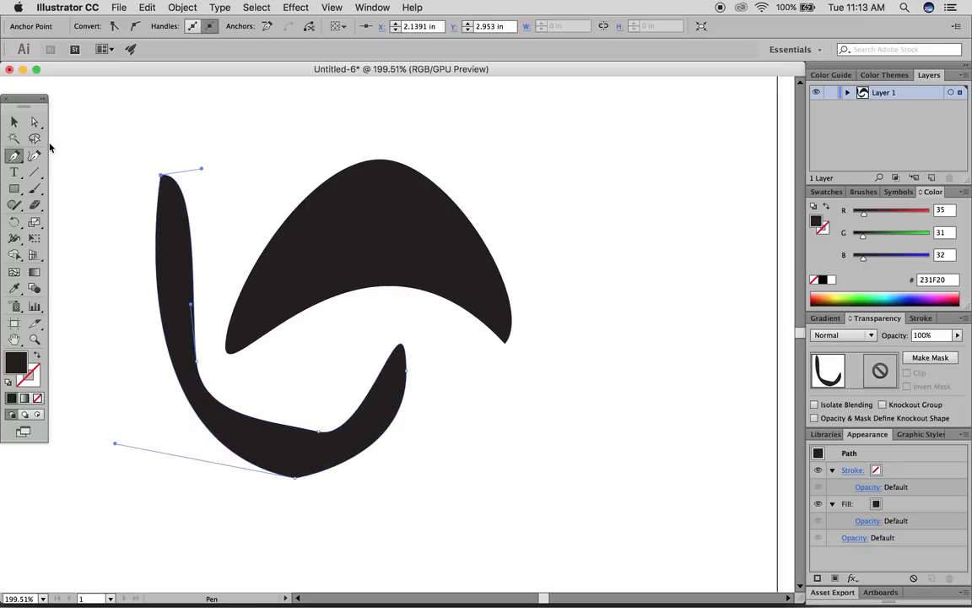
click(35, 122)
- Drag the hook-shaped stroke's top and bottom anchors to reshape it
click(129, 134)
click(168, 181)
click(166, 176)
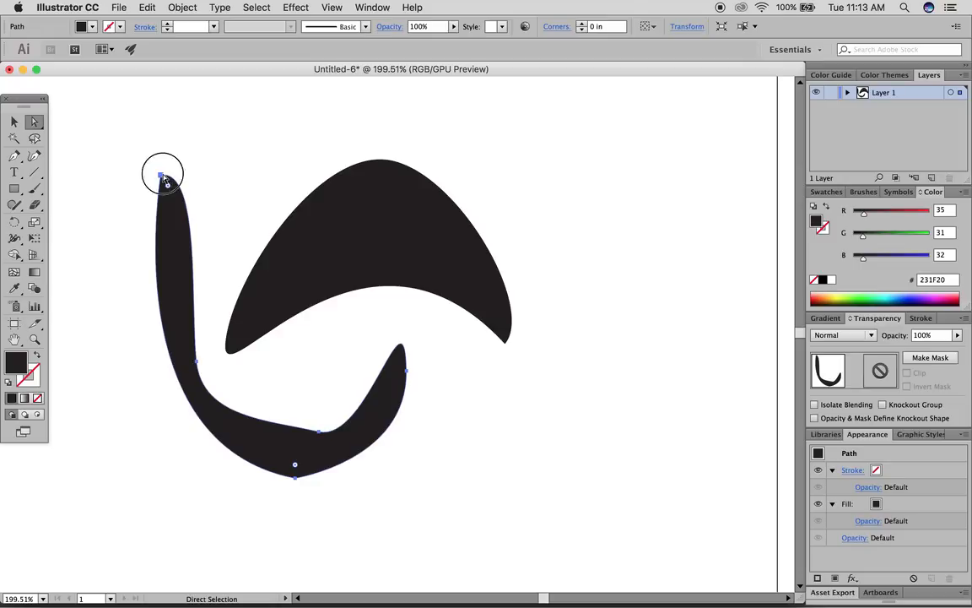
drag(201, 172, 201, 76)
drag(203, 481, 210, 446)
scroll(274, 514, down, 4)
drag(313, 493, 314, 468)
- Undo the recent edits to remove the hook stroke, then delete the arch
click(13, 123)
key(super+z)
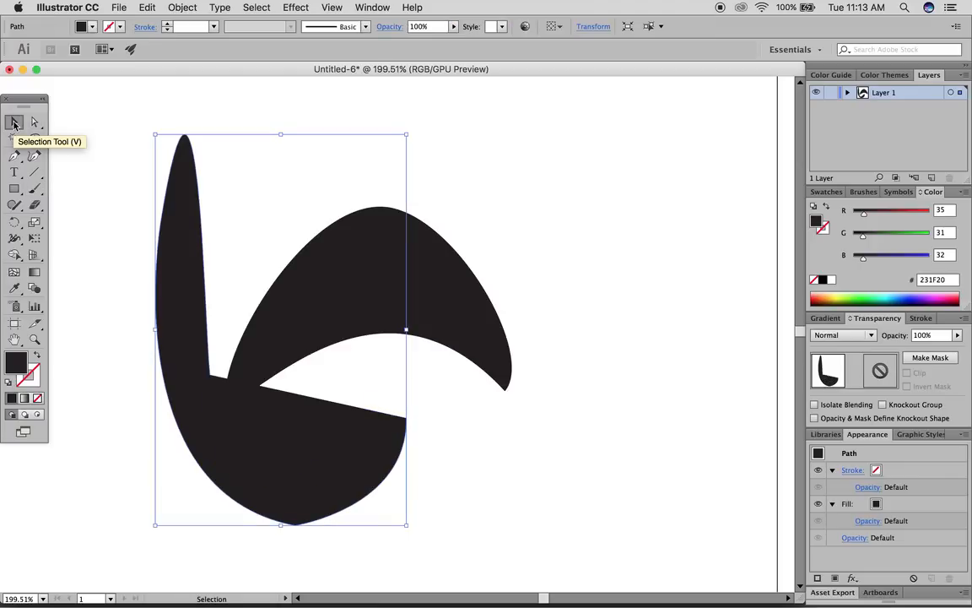
key(super+z)
click(319, 250)
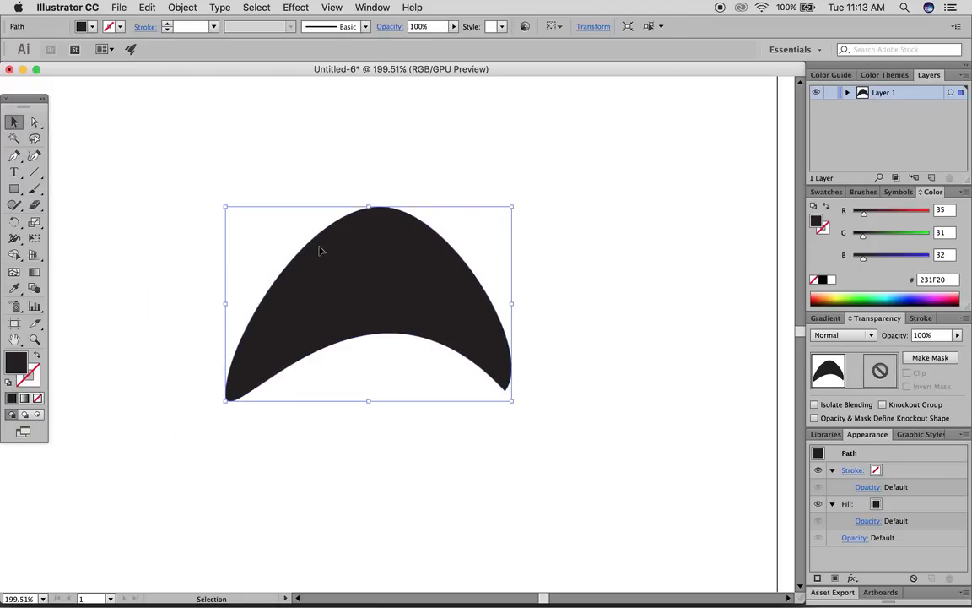
key(Delete)
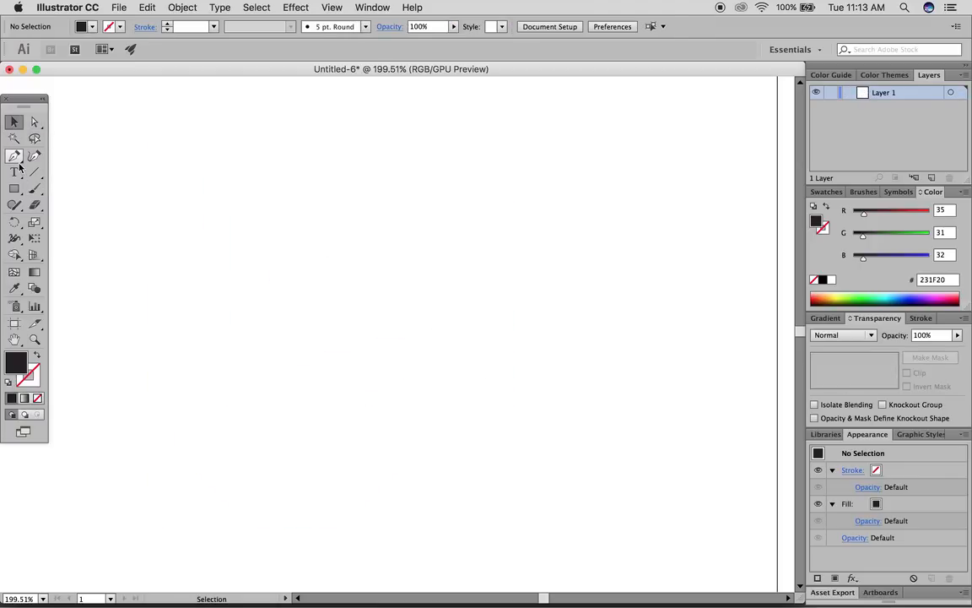
- With the Pen tool, draw the first three black wedges fanning down from a shared apex
click(15, 157)
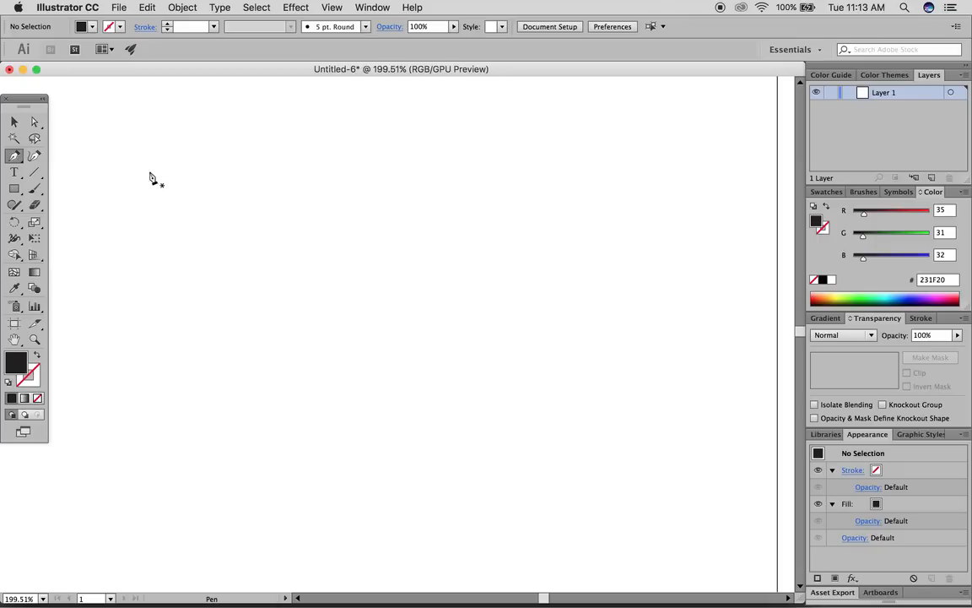
click(214, 165)
click(547, 484)
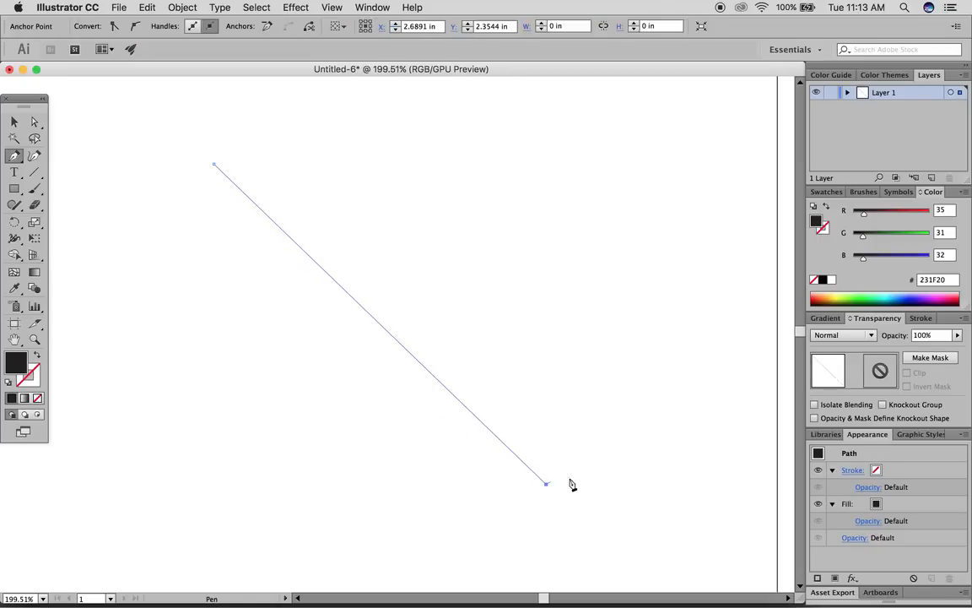
click(648, 483)
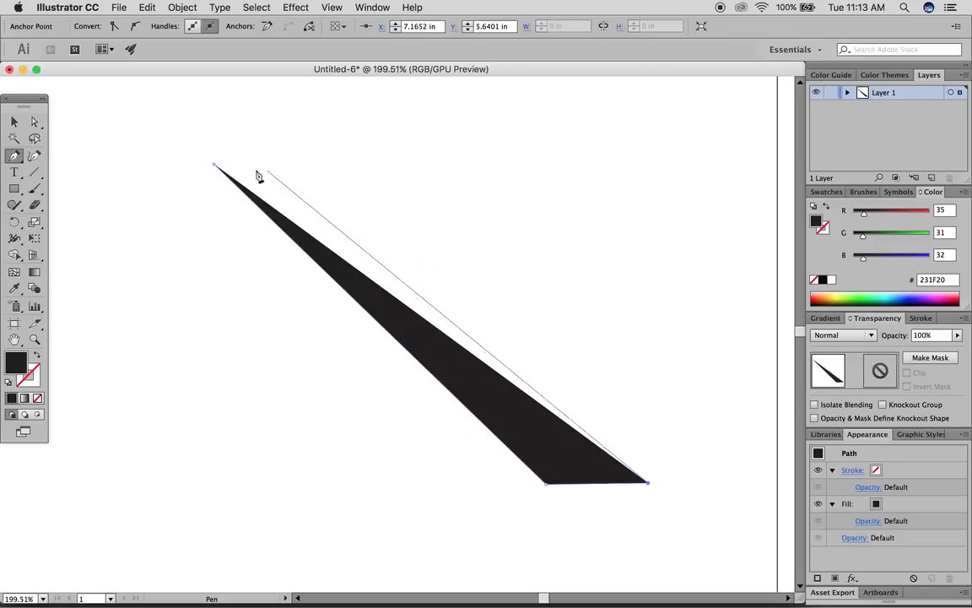
click(215, 166)
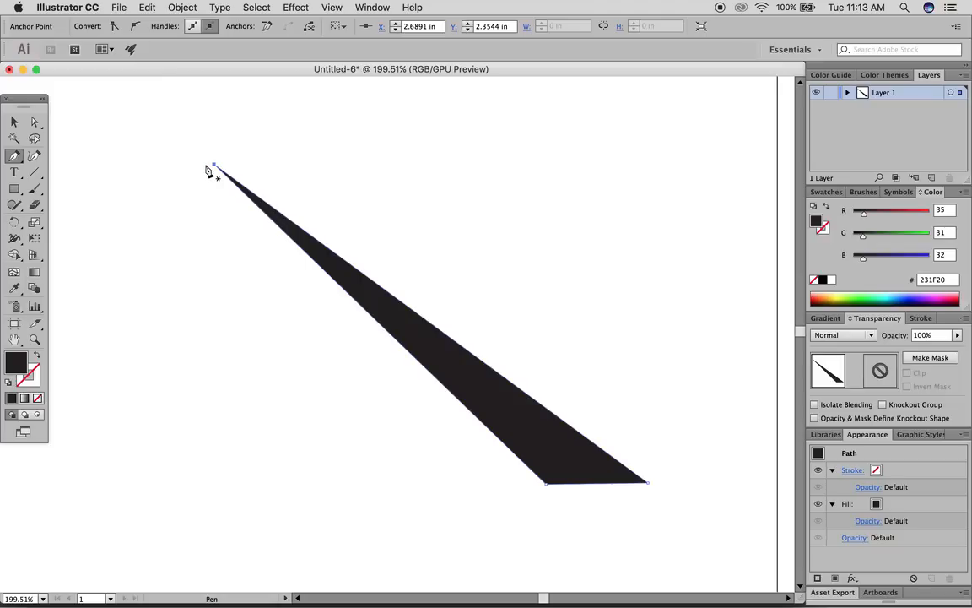
click(205, 164)
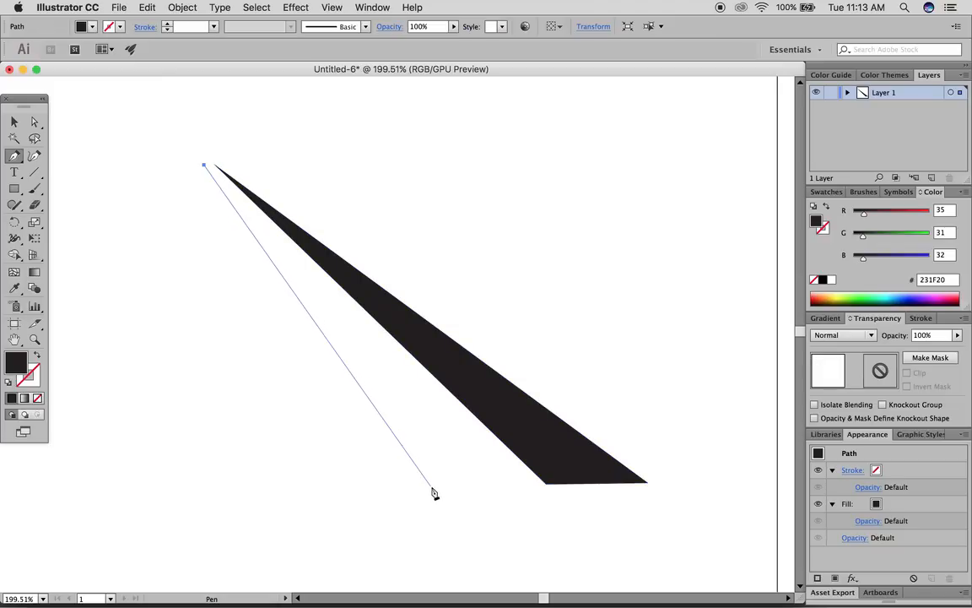
drag(431, 488, 468, 481)
click(524, 488)
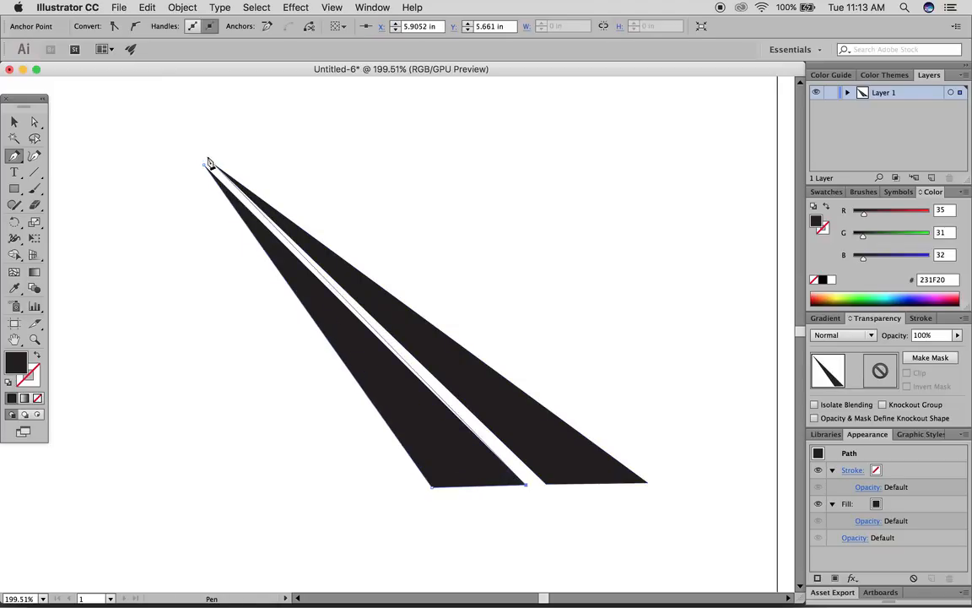
click(201, 170)
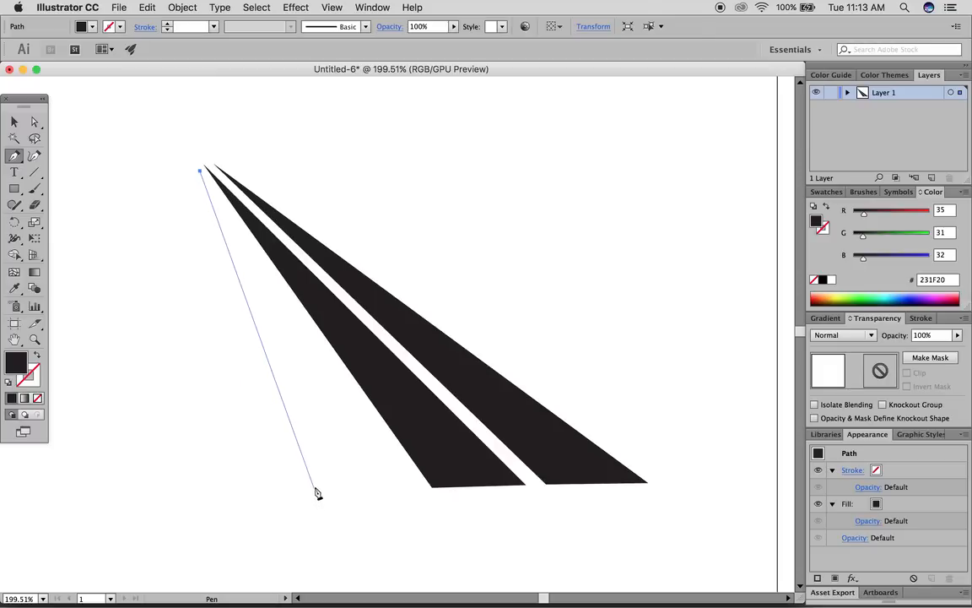
drag(314, 488, 390, 487)
click(411, 487)
click(200, 171)
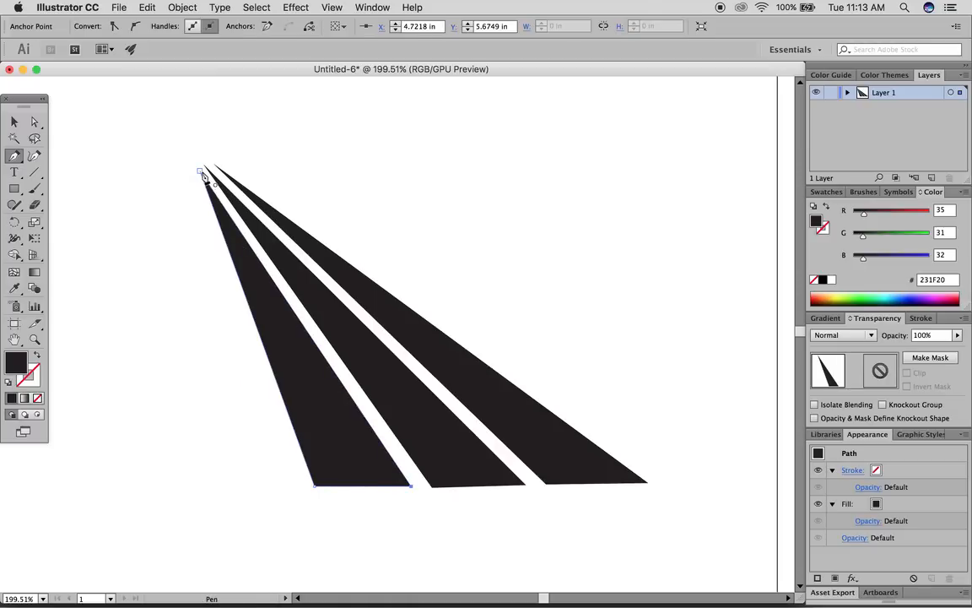
- Draw three more closed wedges from the same apex, completing the six-wedge fan
click(195, 176)
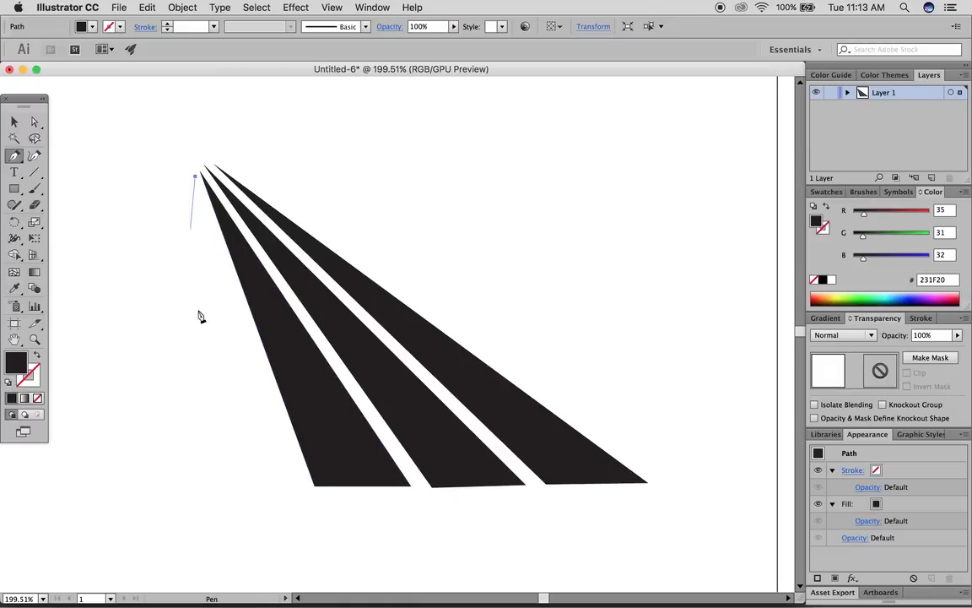
click(218, 487)
click(296, 487)
click(195, 177)
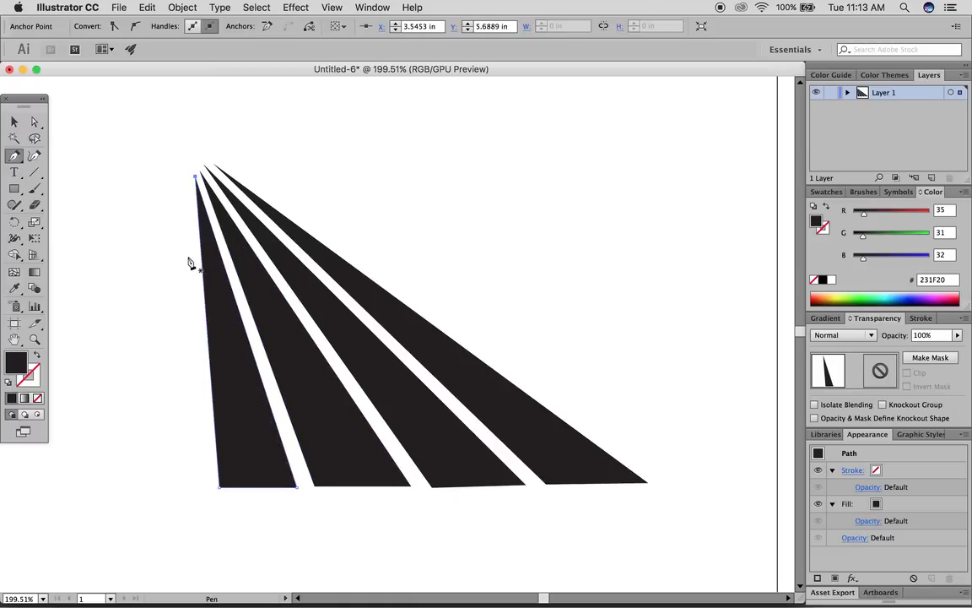
click(187, 176)
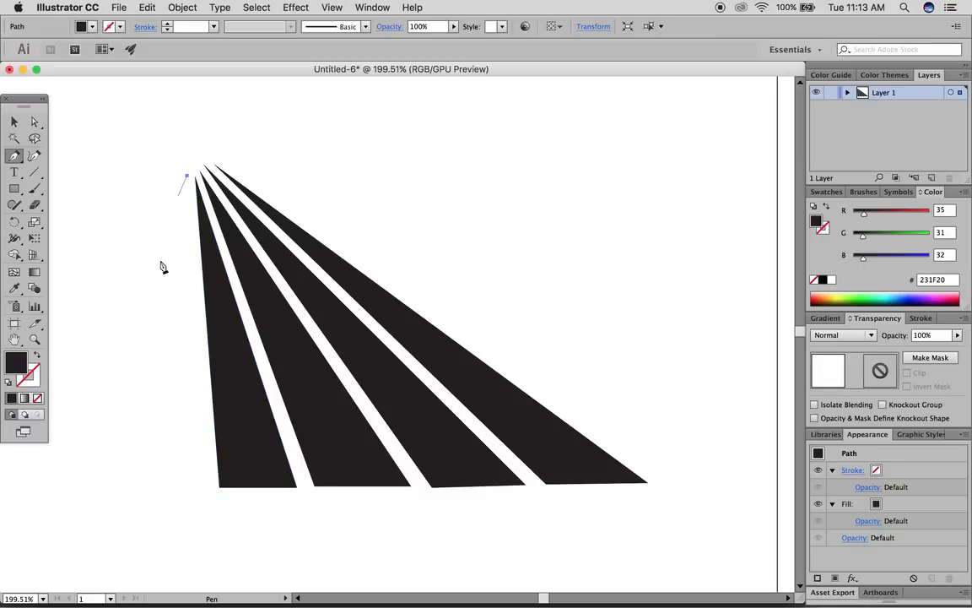
click(123, 485)
click(206, 484)
click(186, 177)
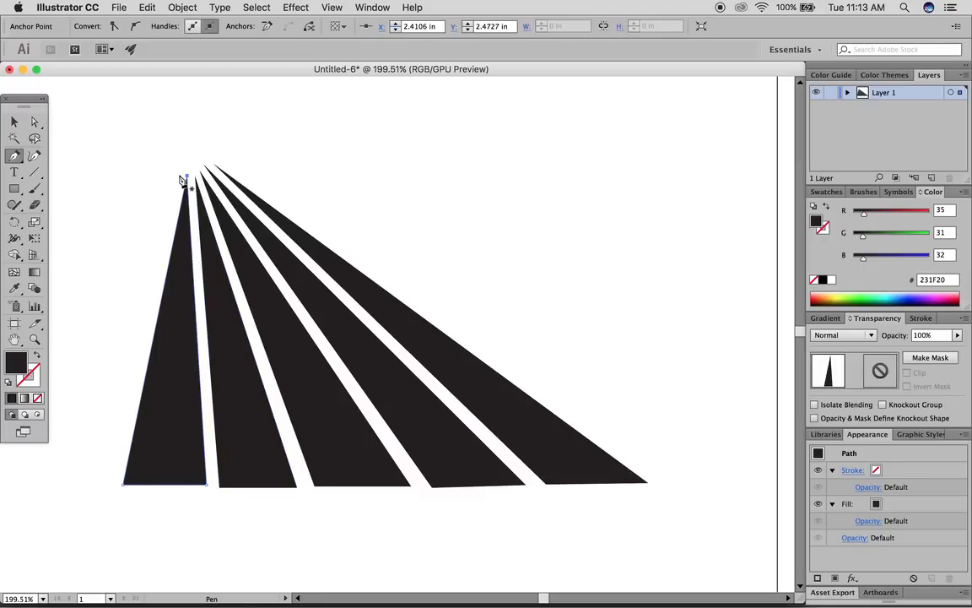
click(179, 176)
click(114, 484)
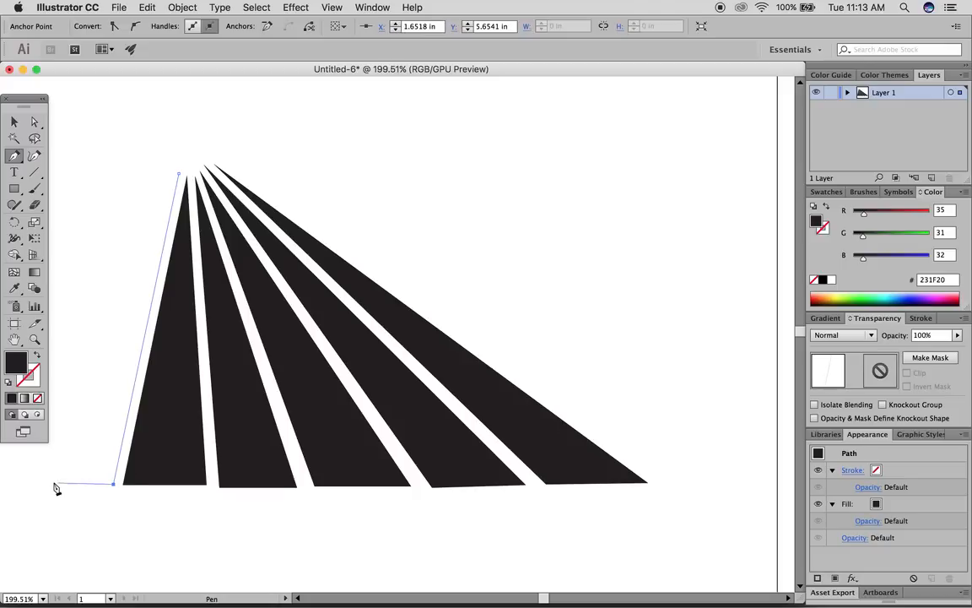
click(27, 483)
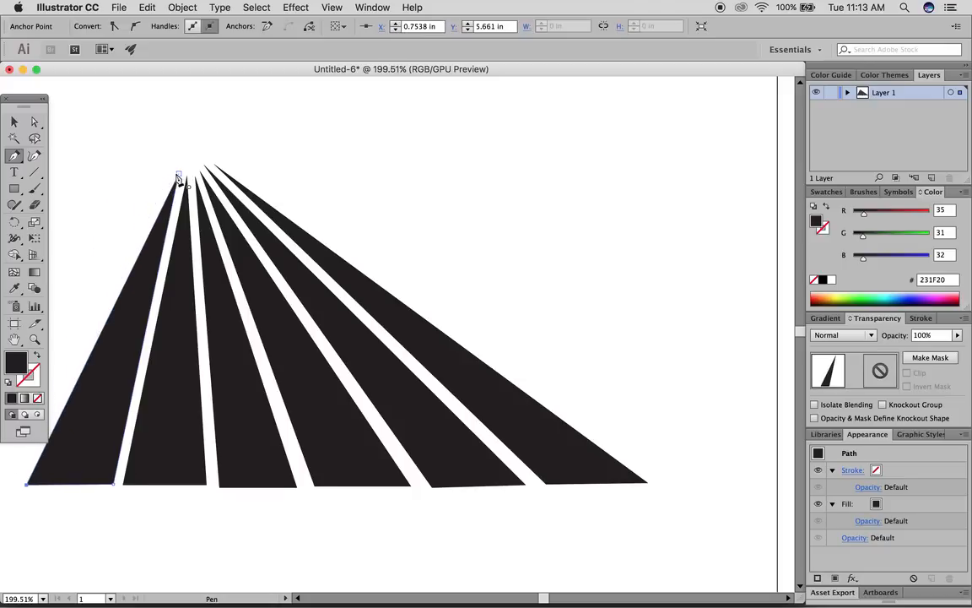
click(178, 177)
- Select the second, fourth and rightmost wedges with the Selection tool
key(v)
click(85, 97)
click(185, 374)
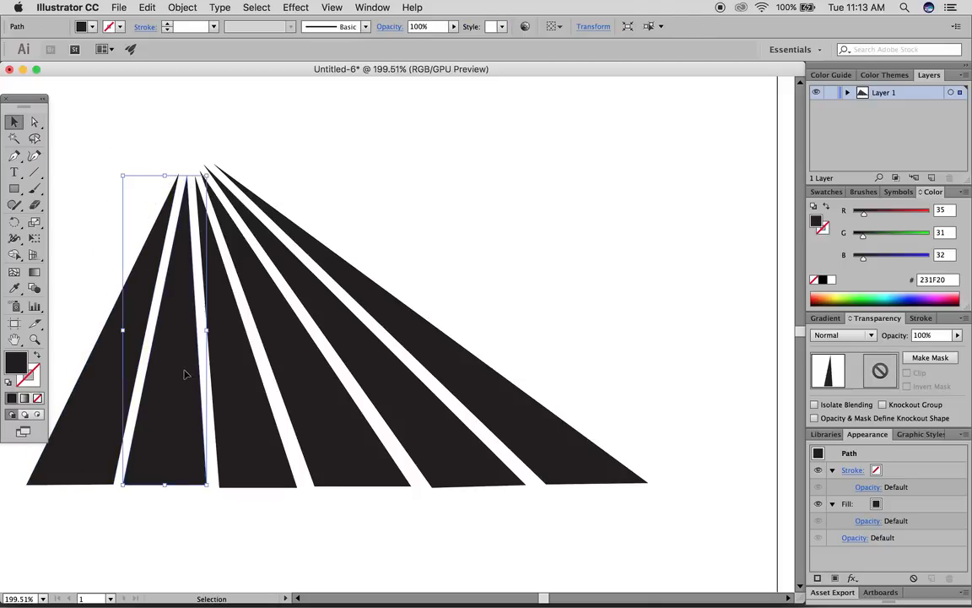
shift+click(288, 342)
shift+click(441, 364)
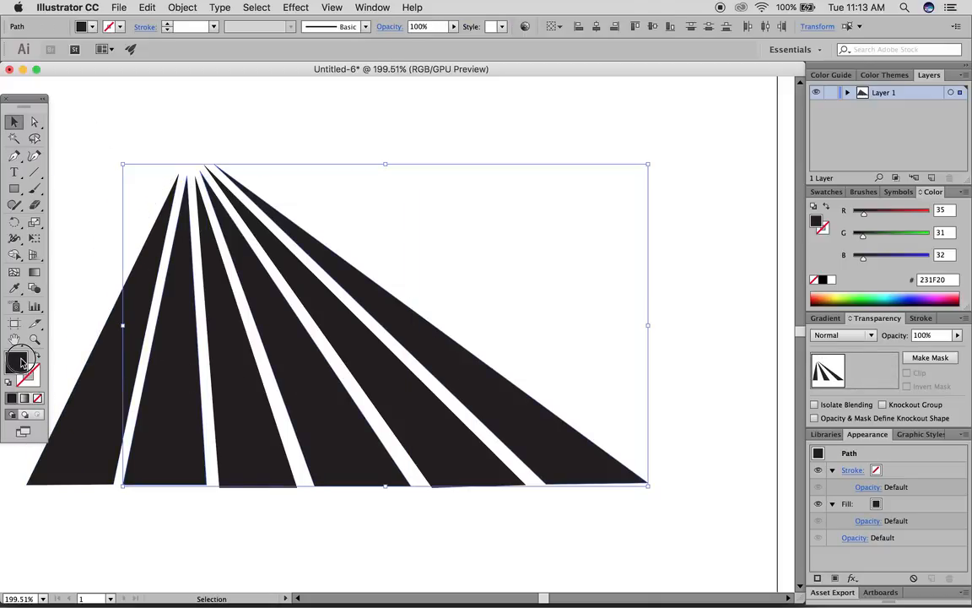
- Recolour the selected alternate wedges with pink fill 876378
double_click(22, 361)
text(876378)
click(736, 316)
click(397, 346)
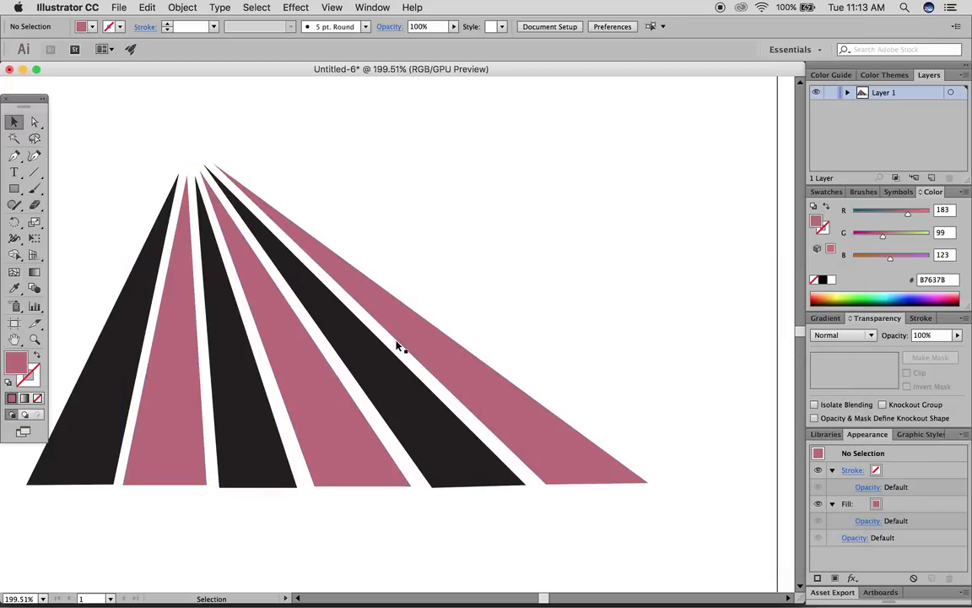
- Draw a pink circle just above the fan's apex with the Ellipse tool
scroll(271, 326, left, 3)
scroll(271, 326, up, 1)
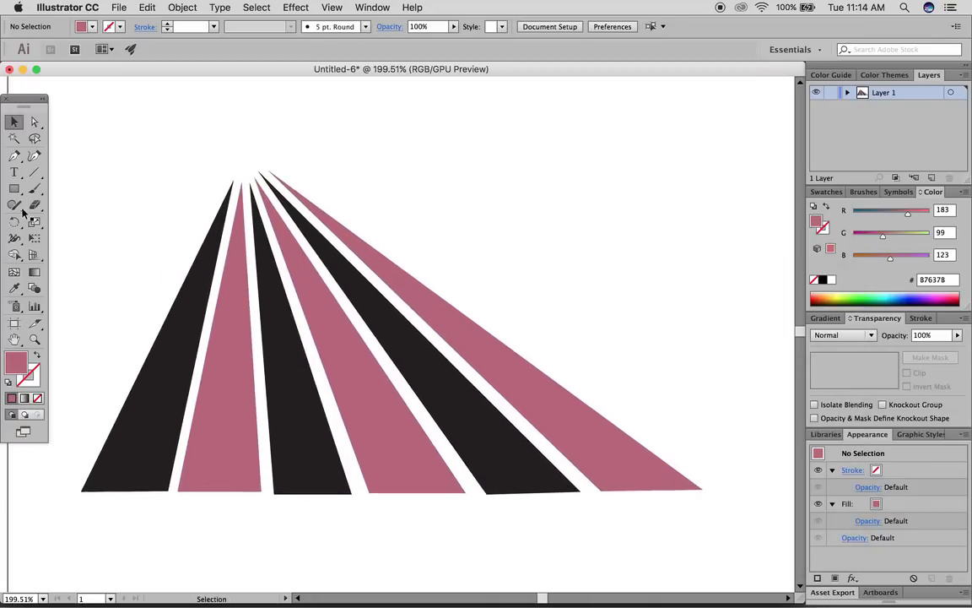
drag(14, 192, 85, 220)
drag(216, 119, 284, 188)
click(13, 122)
click(119, 121)
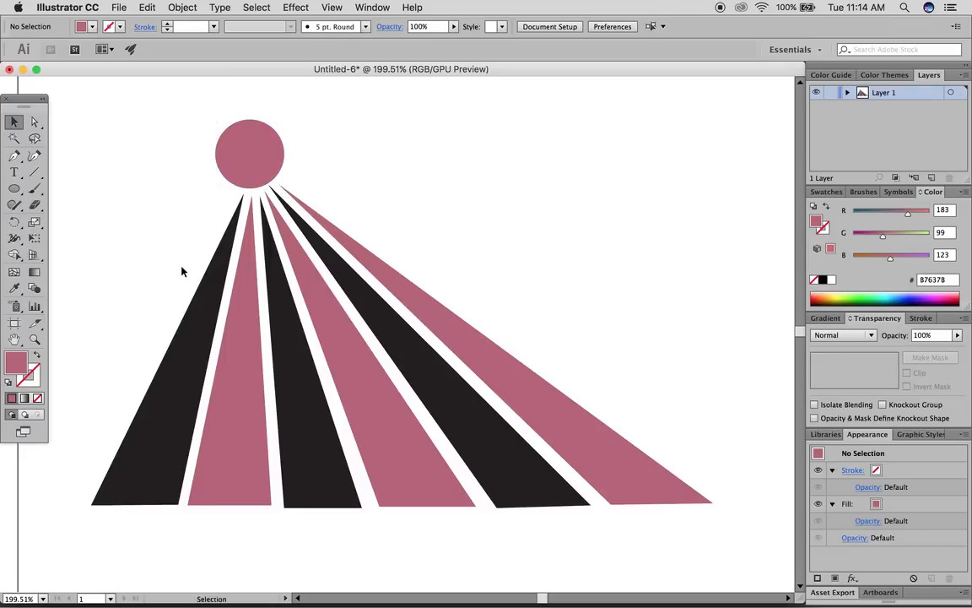
- Marquee-select all the wedges and the circle
scroll(195, 260, up, 2)
scroll(195, 258, down, 2)
scroll(195, 258, left, 4)
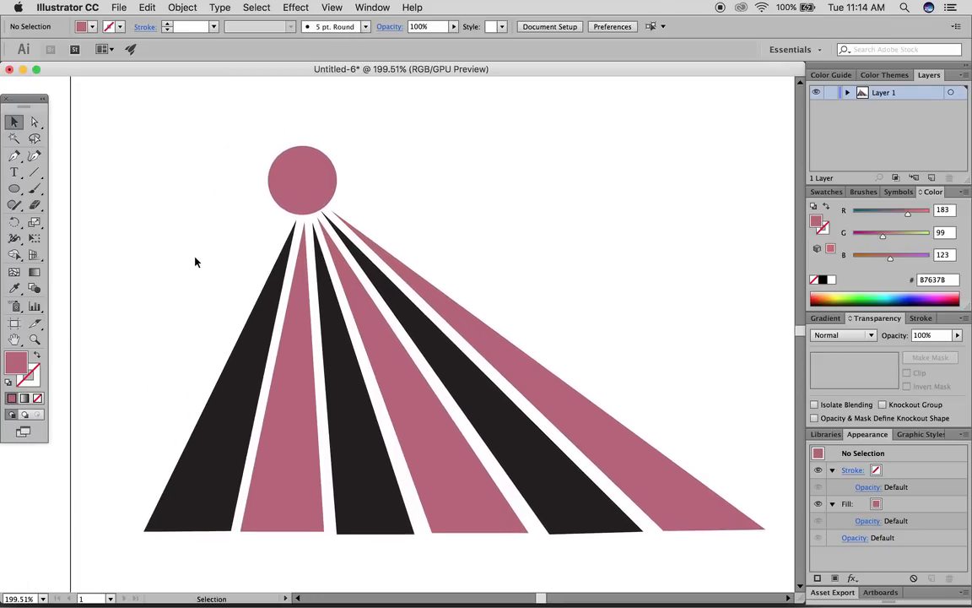
scroll(195, 258, right, 2)
drag(199, 166, 406, 282)
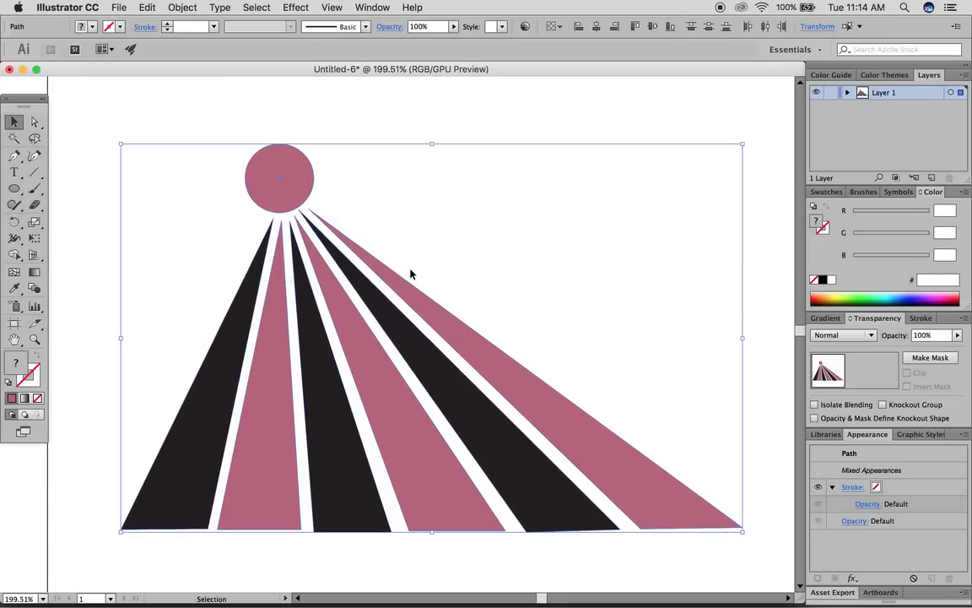
- Delete the selected wedge fan and pink circle
key(Delete)
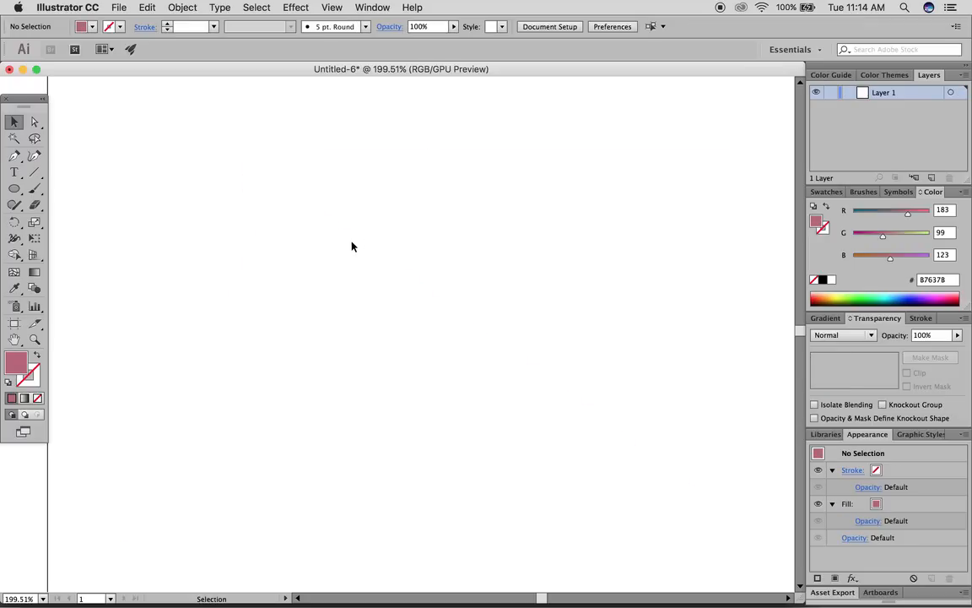